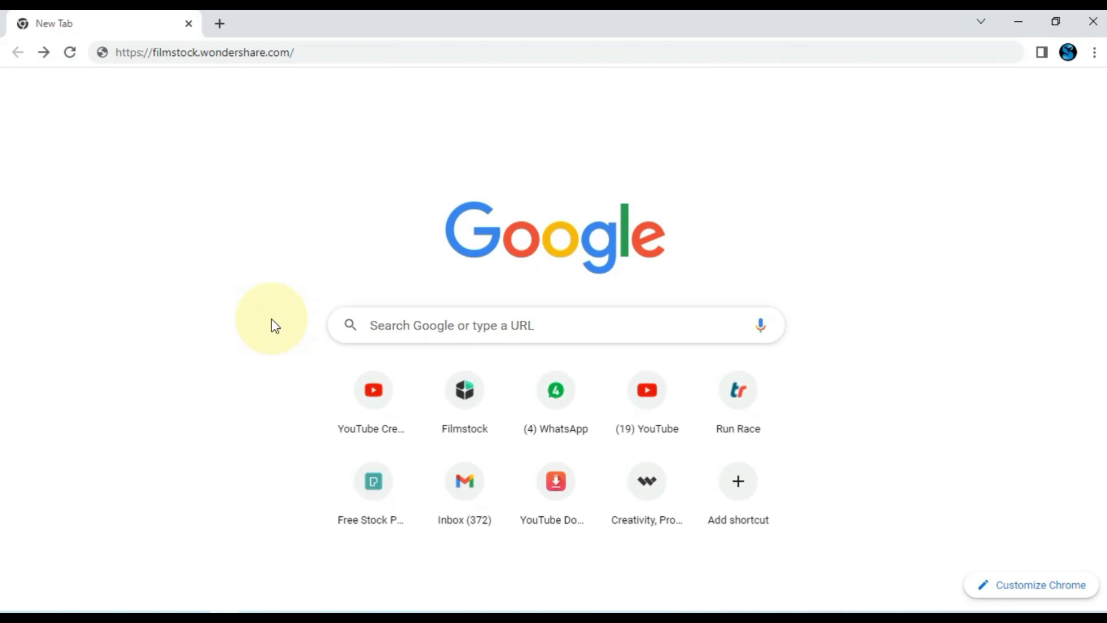
Step: Open filmstock.wondershare.com and search the site for "Epic film effects pack vol 02"
{"action": "left_click", "coordinate": [305, 52]}
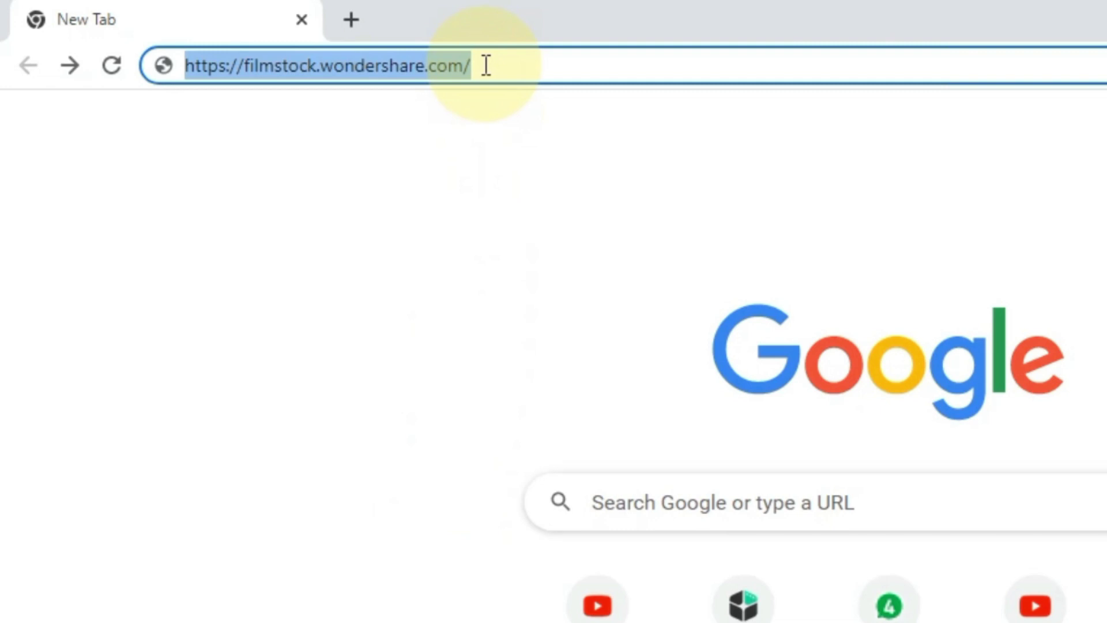
{"action": "key", "text": "Return"}
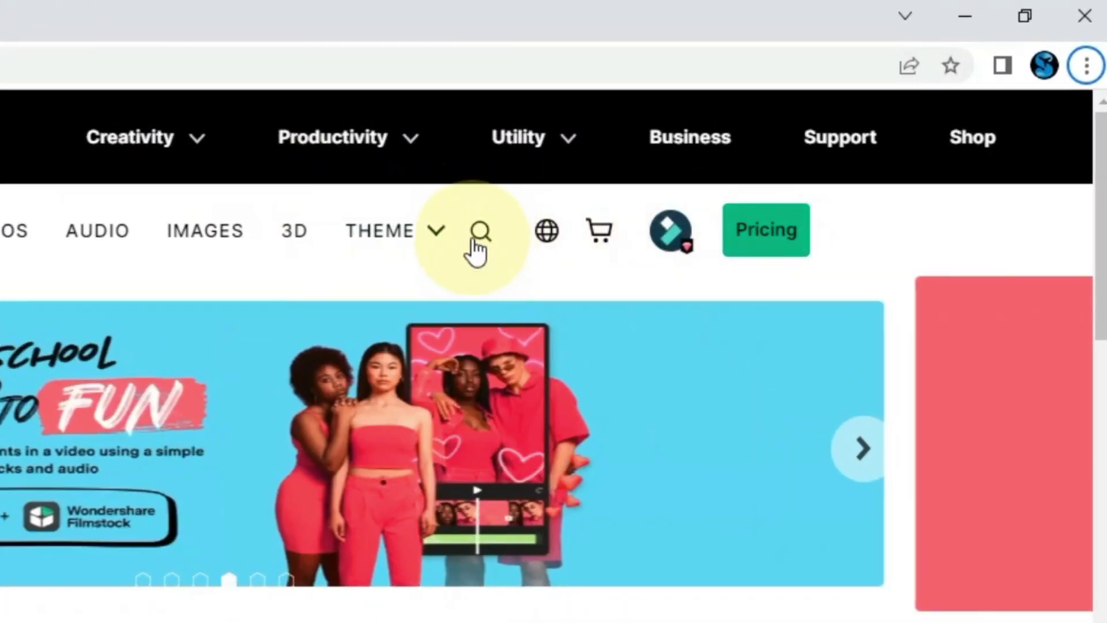
{"action": "left_click", "coordinate": [478, 232]}
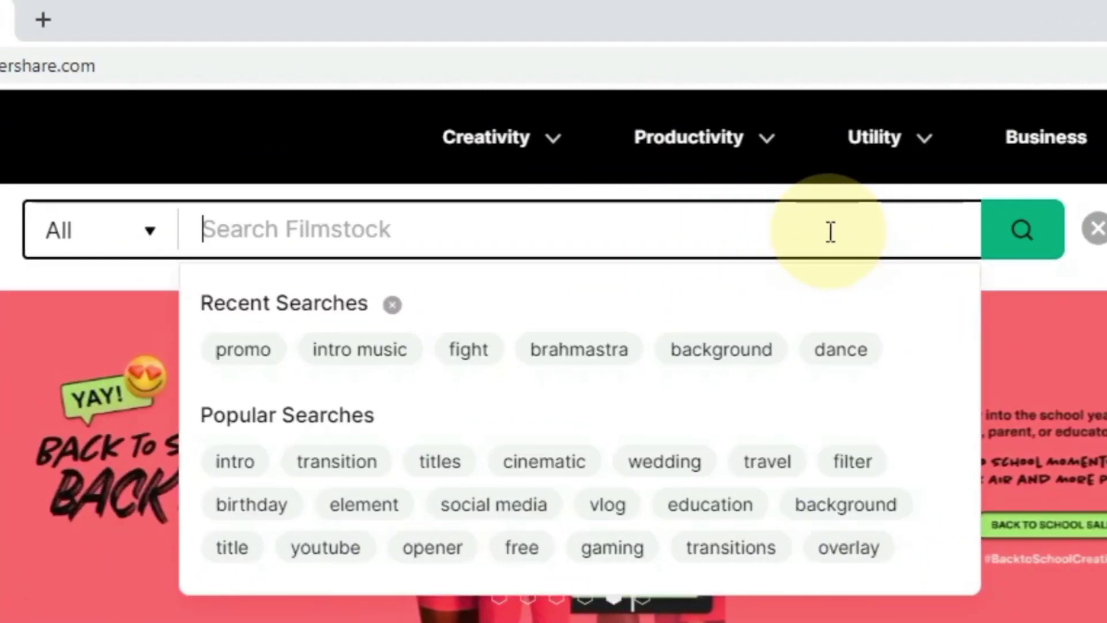
{"action": "type", "text": "Ep"}
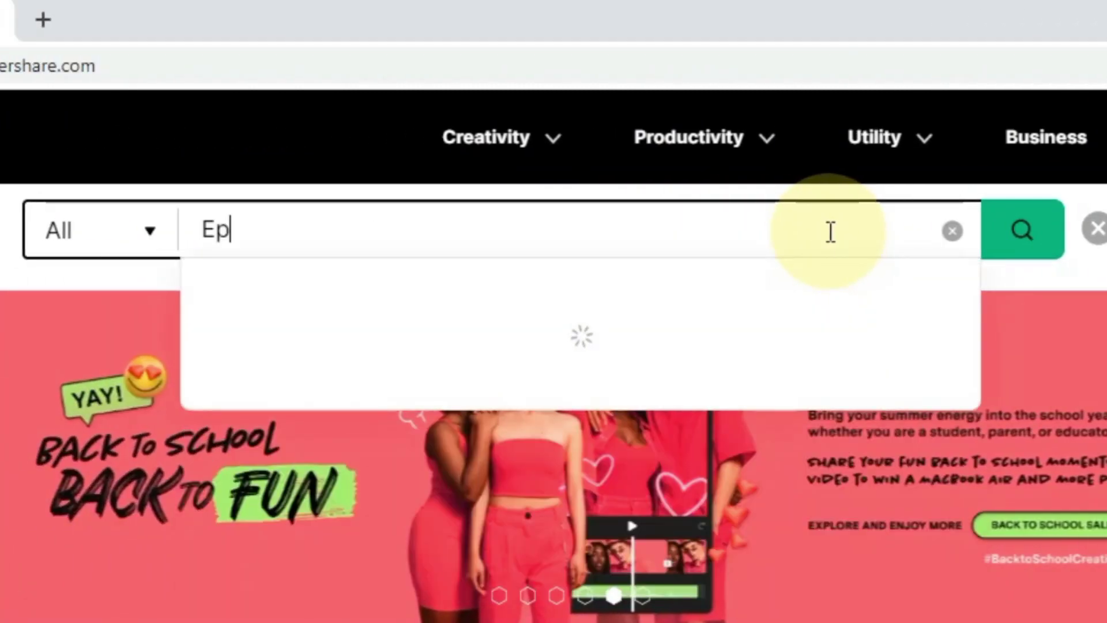
{"action": "type", "text": "ic film effects pack vol 02"}
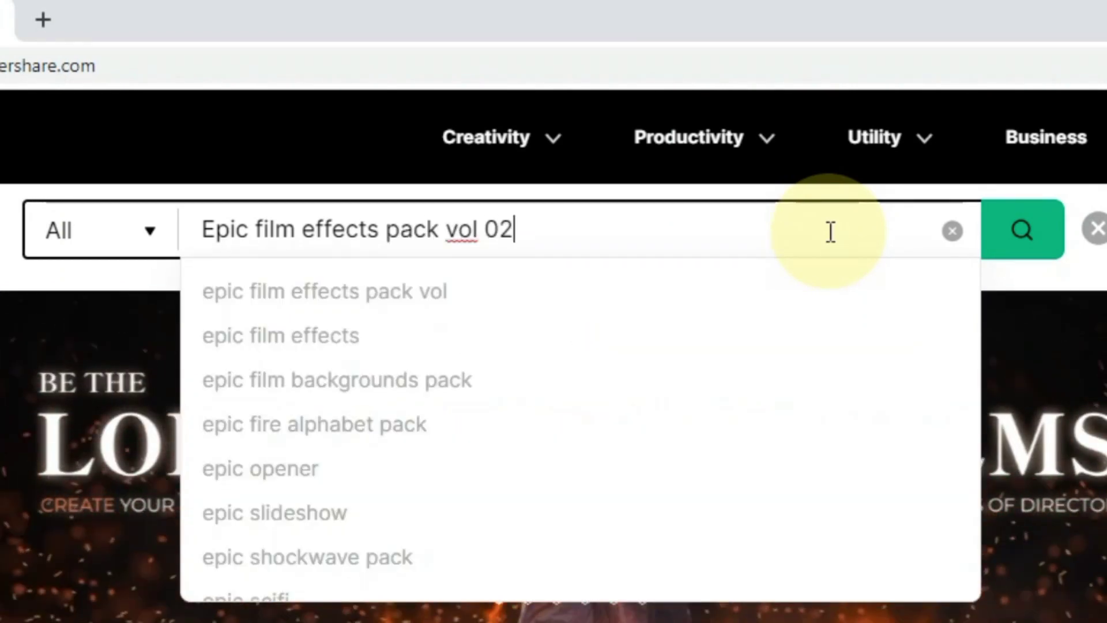
{"action": "left_click", "coordinate": [1021, 243]}
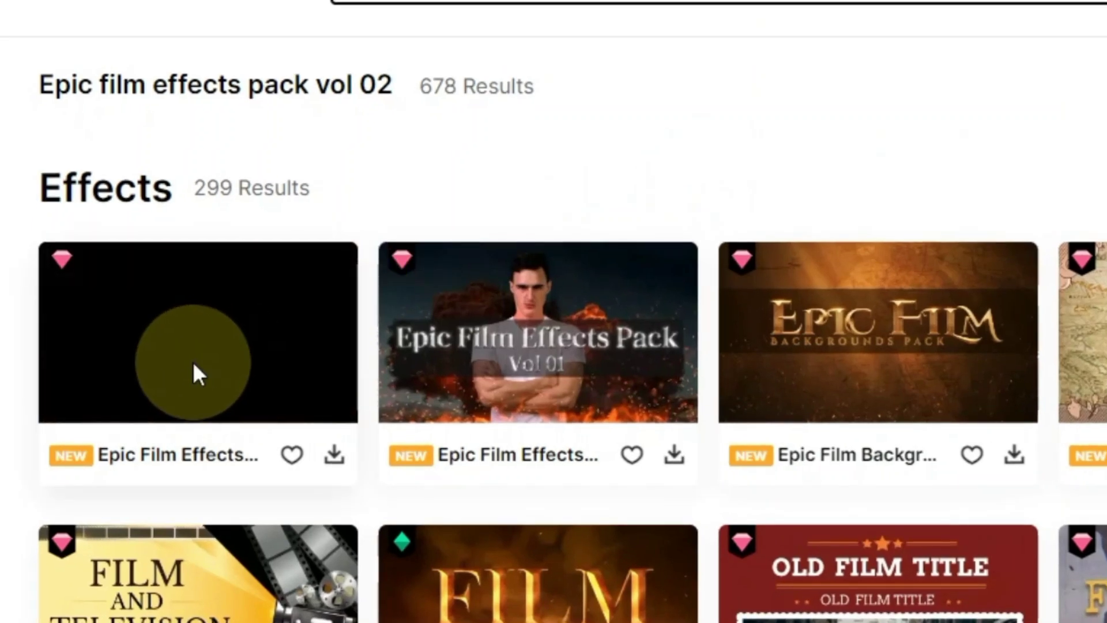
Step: Preview the Epic Film Effects Pack Vol 02 and download it for Filmora
{"action": "left_click", "coordinate": [192, 362]}
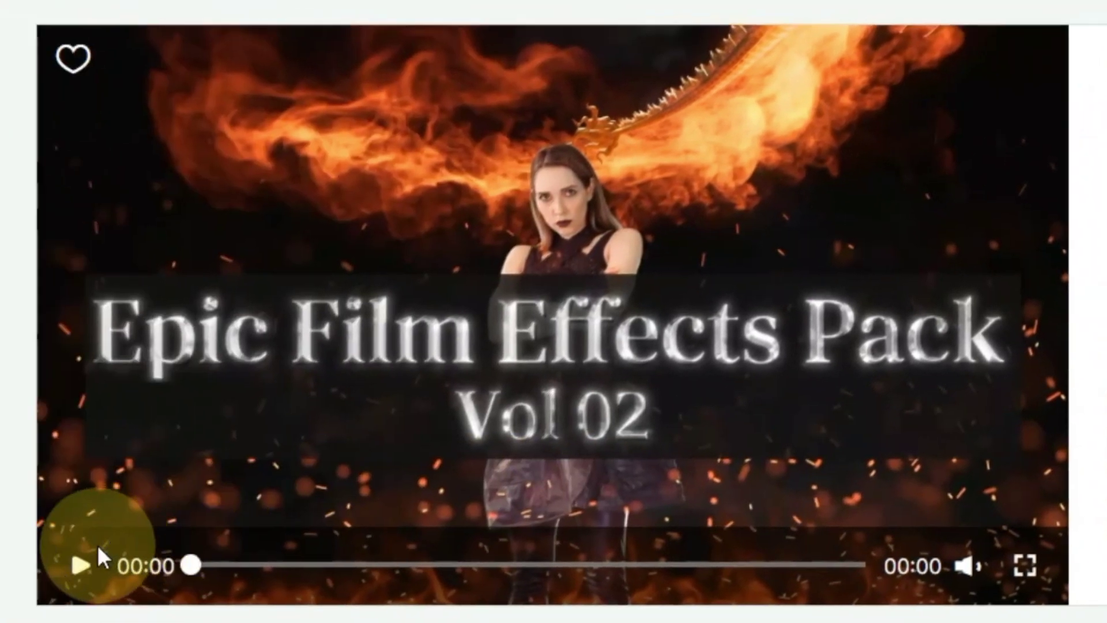
{"action": "left_click", "coordinate": [86, 562]}
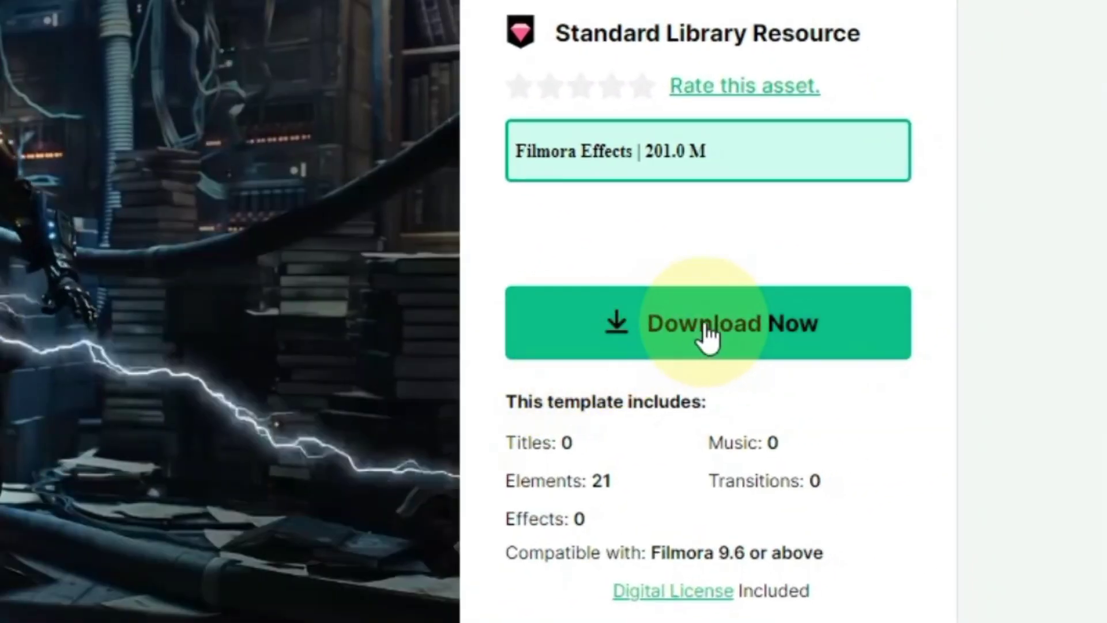
{"action": "left_click", "coordinate": [708, 337]}
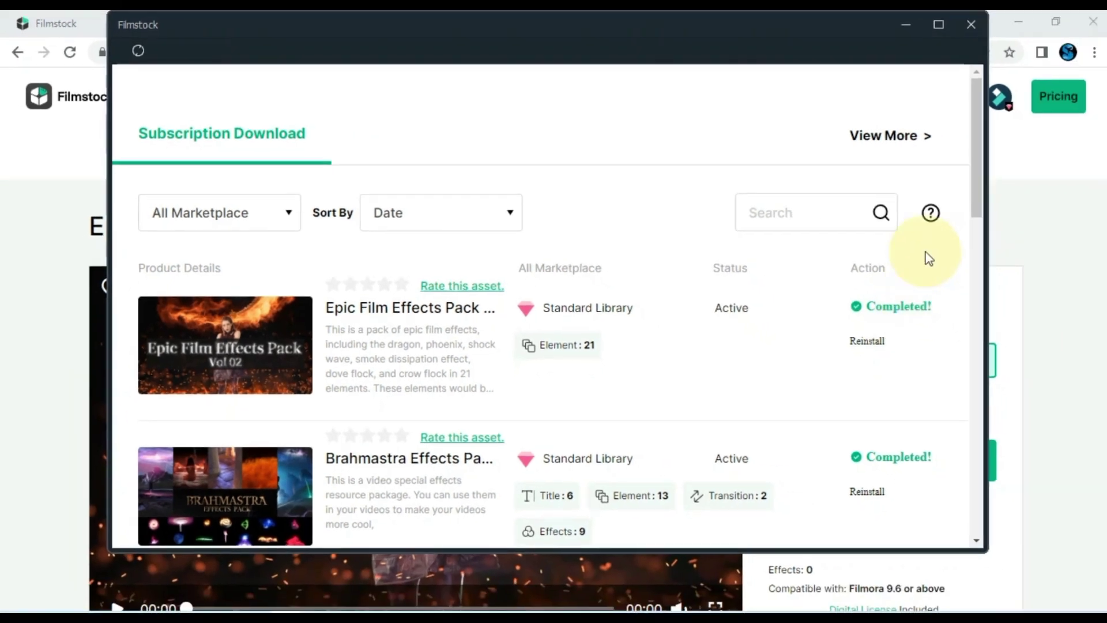
{"action": "left_click", "coordinate": [980, 27]}
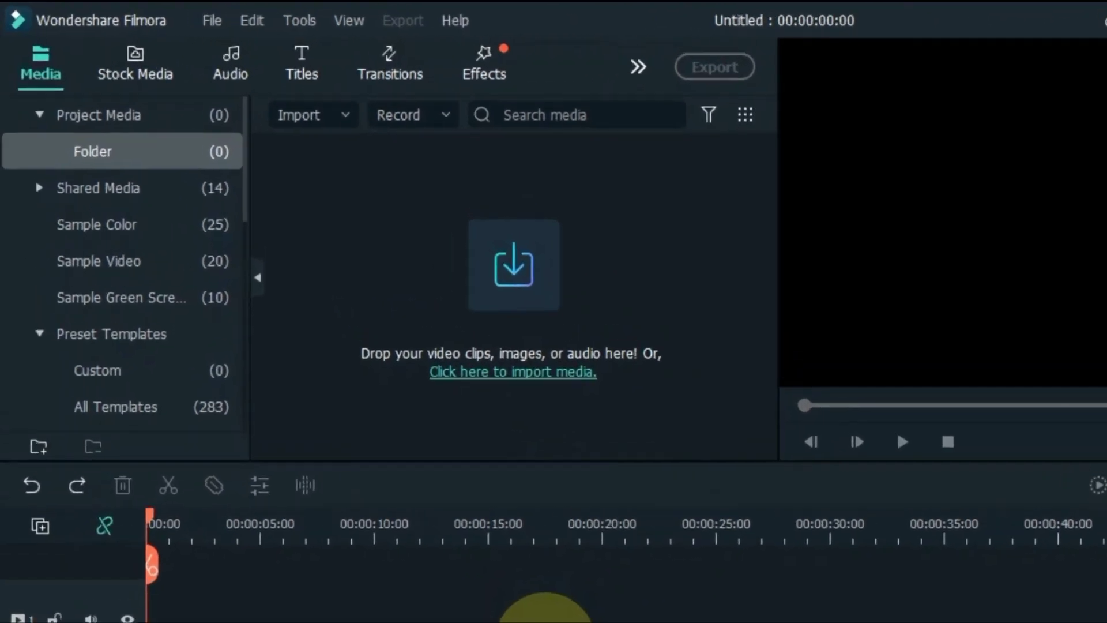
Step: In Filmora, import the six MP3 sound effects and video.mp4 from the Drogan project's New folder
{"action": "left_click", "coordinate": [606, 309]}
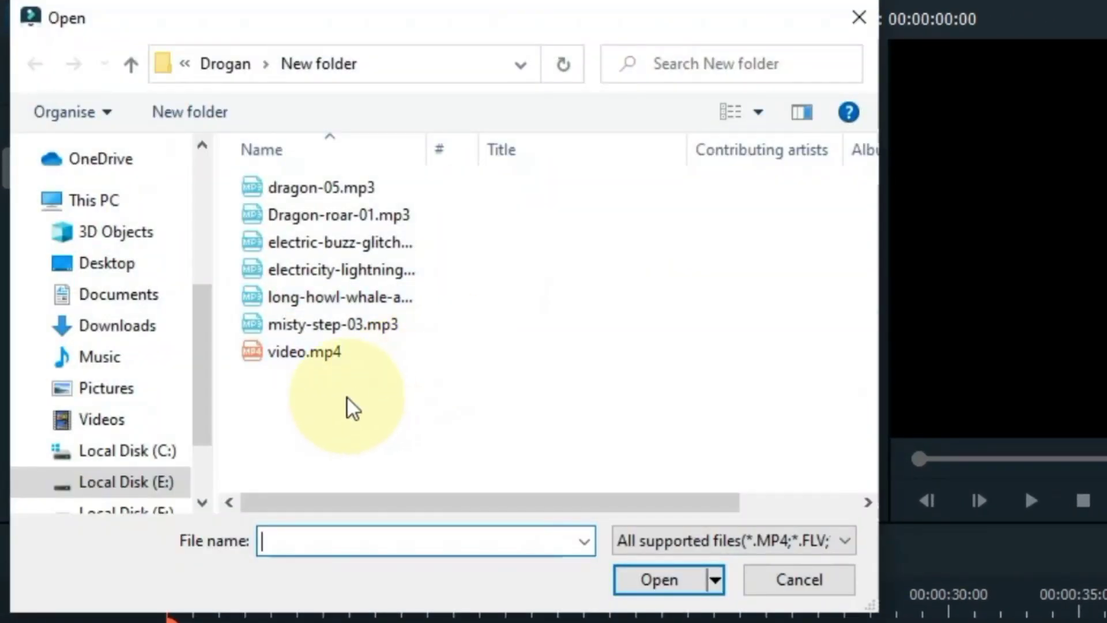
{"action": "left_click_drag", "start_coordinate": [331, 405], "coordinate": [371, 181]}
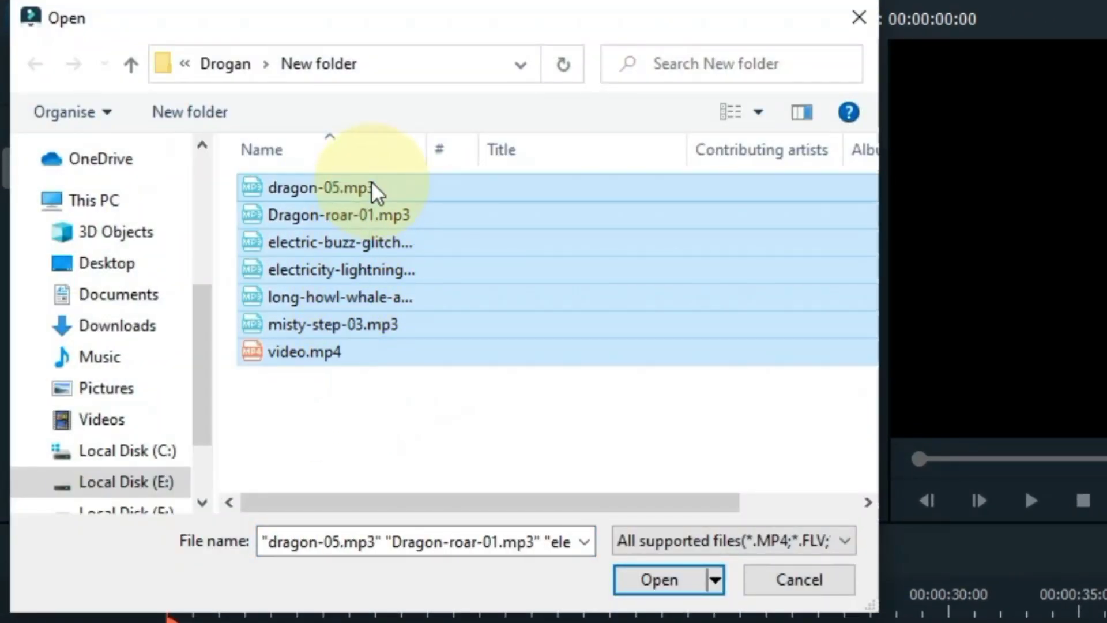
{"action": "left_click", "coordinate": [663, 581]}
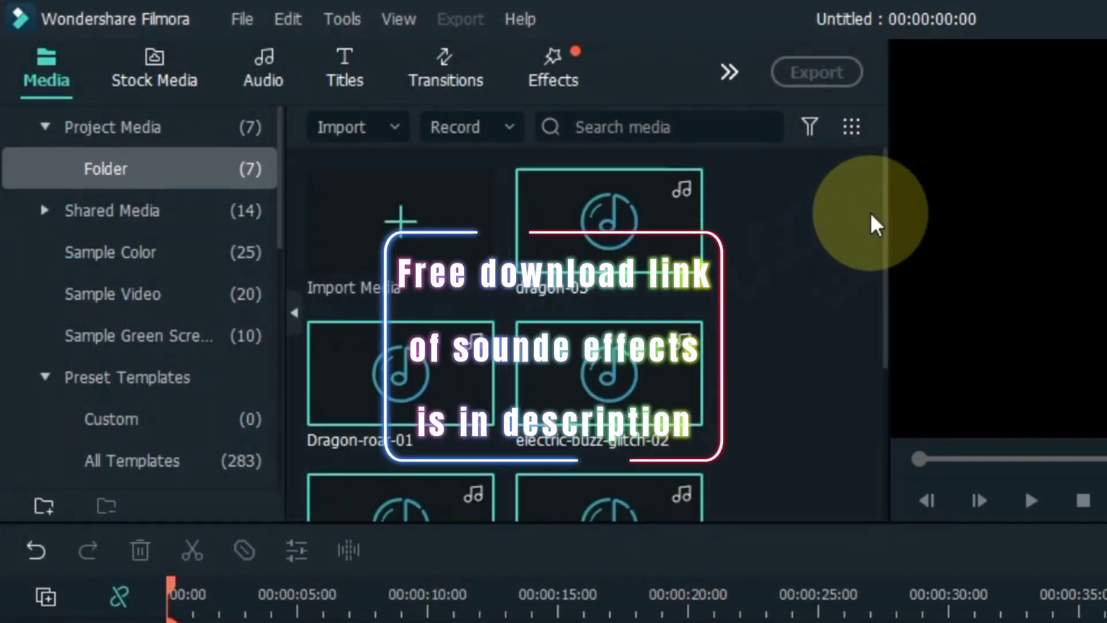
Step: Place the video clip at the start of the first video track and match the project settings to 1080 x 1920 30fps
{"action": "left_click", "coordinate": [843, 225]}
{"action": "left_click_drag", "start_coordinate": [885, 208], "coordinate": [882, 363]}
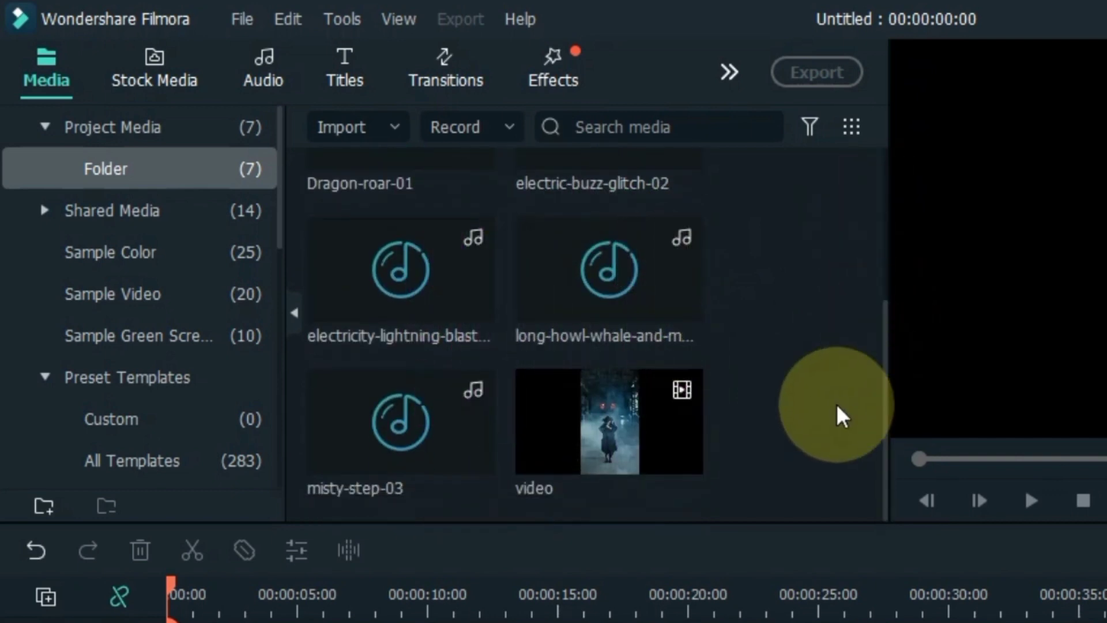
{"action": "left_click_drag", "start_coordinate": [682, 462], "coordinate": [614, 448]}
{"action": "left_click_drag", "start_coordinate": [614, 252], "coordinate": [165, 509]}
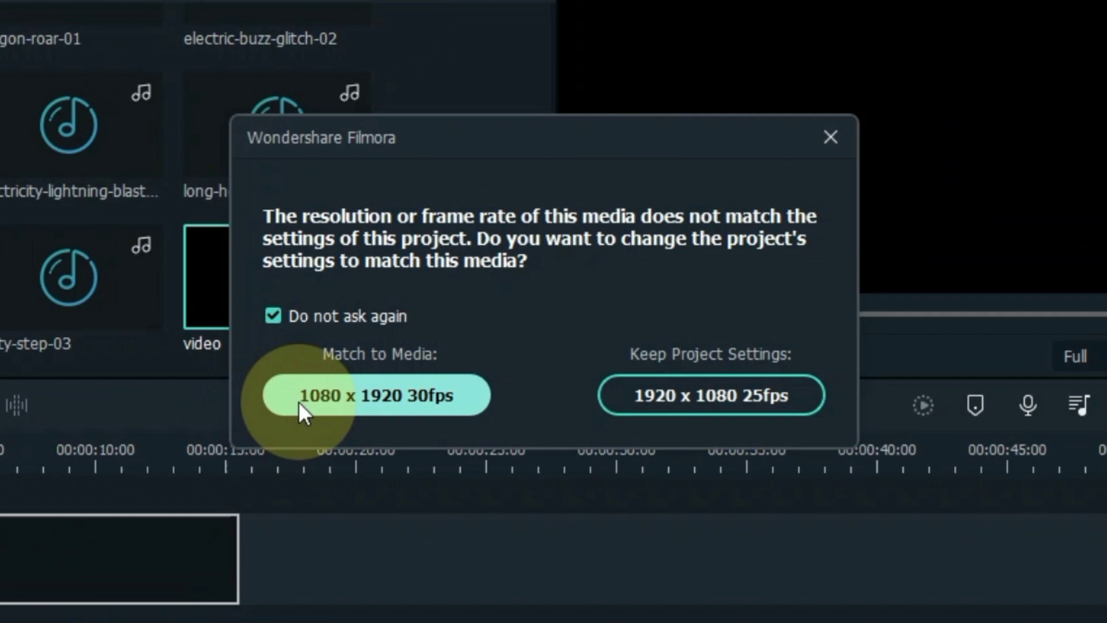
{"action": "left_click", "coordinate": [343, 374]}
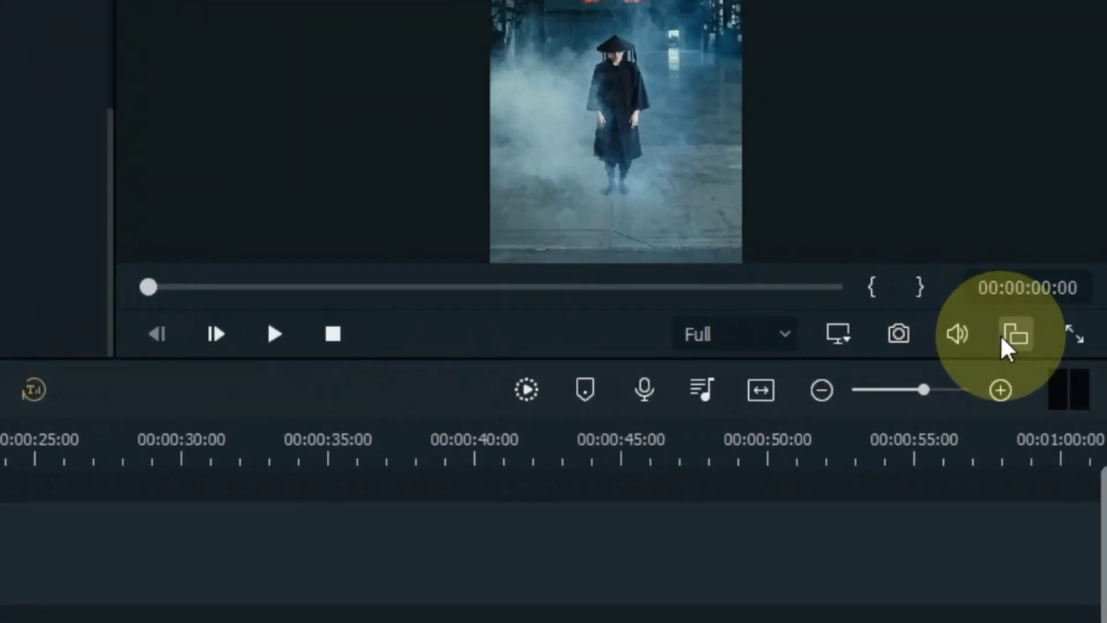
Step: Switch the preview to the tall portrait layout and play the video clip through
{"action": "left_click", "coordinate": [1002, 339]}
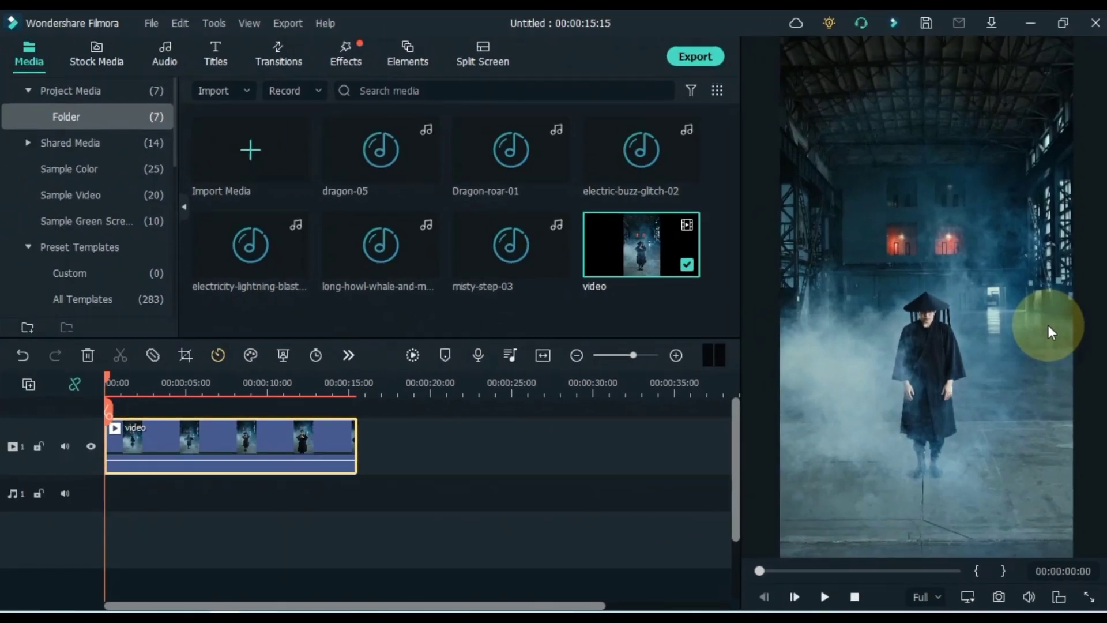
{"action": "key", "text": "space"}
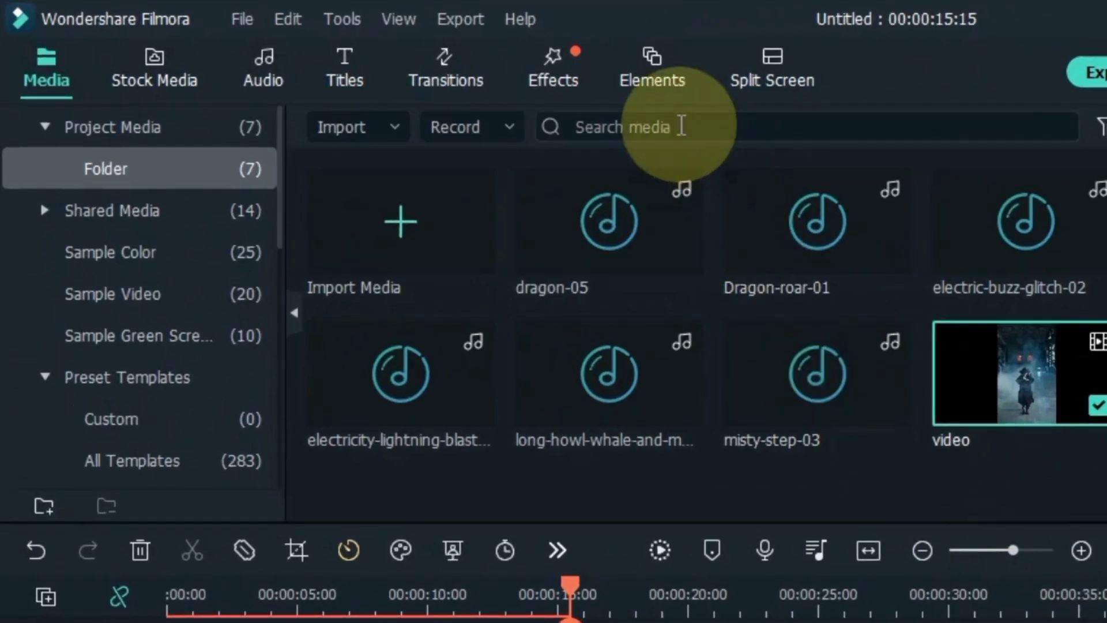
Step: Show the Epic Film Effects pack within the Filmstock category of the elements library
{"action": "left_click", "coordinate": [403, 57]}
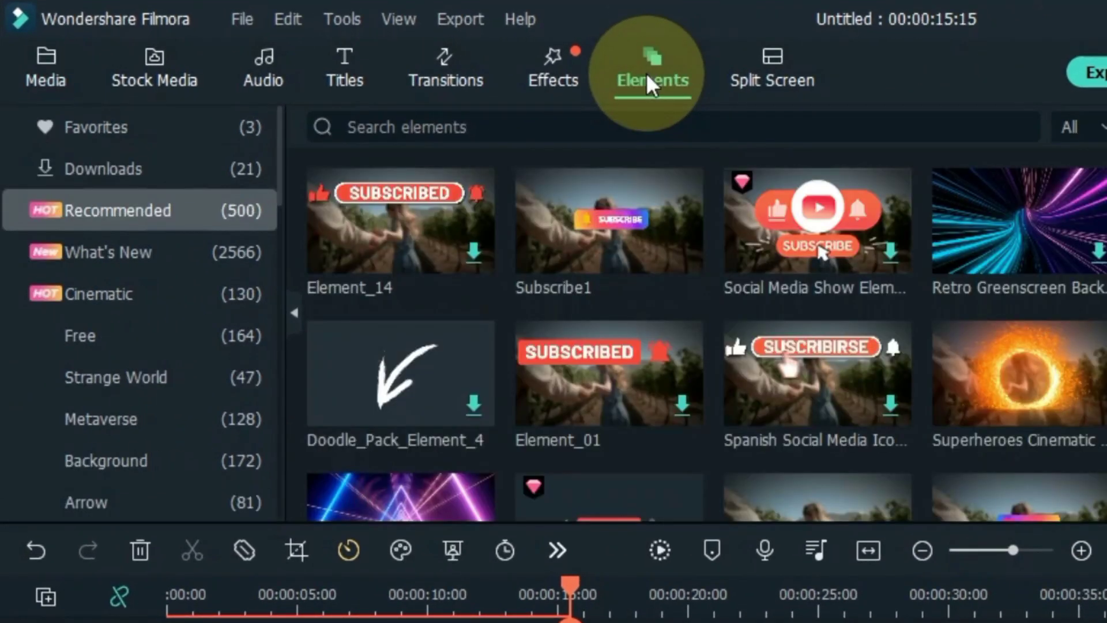
{"action": "scroll", "coordinate": [196, 375], "scroll_direction": "down", "scroll_amount": 10}
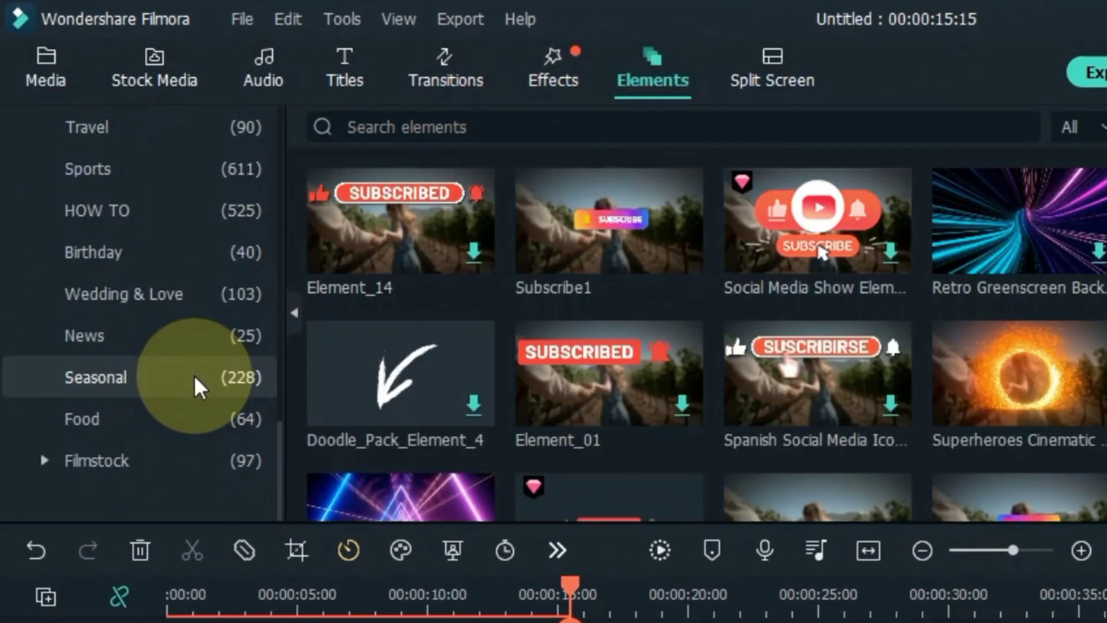
{"action": "left_click", "coordinate": [46, 462]}
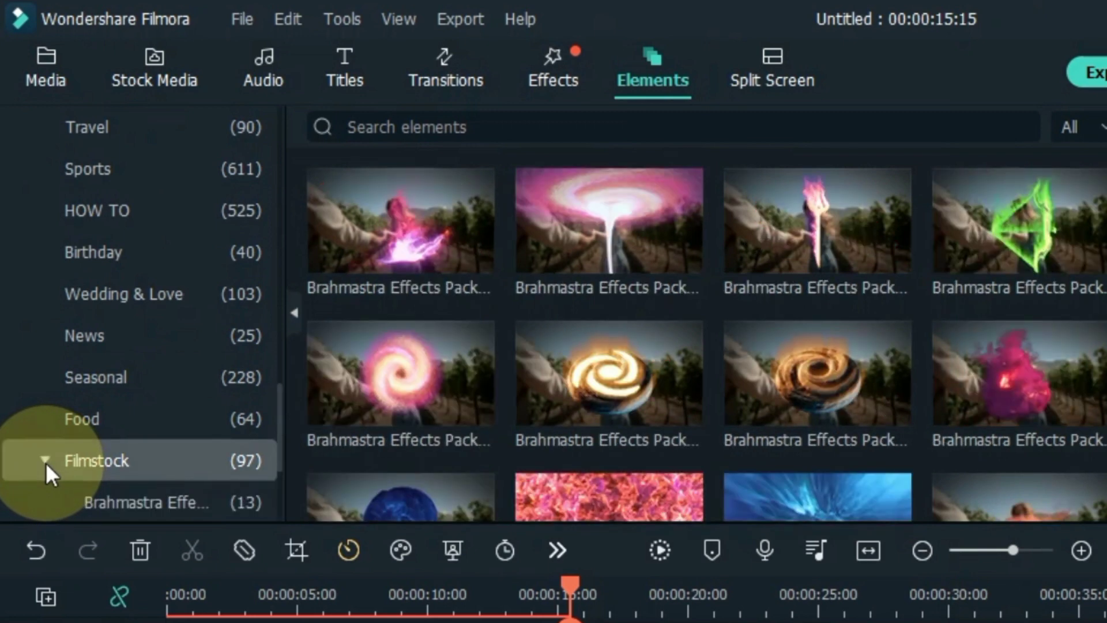
{"action": "scroll", "coordinate": [46, 462], "scroll_direction": "down", "scroll_amount": 5}
{"action": "left_click", "coordinate": [185, 334]}
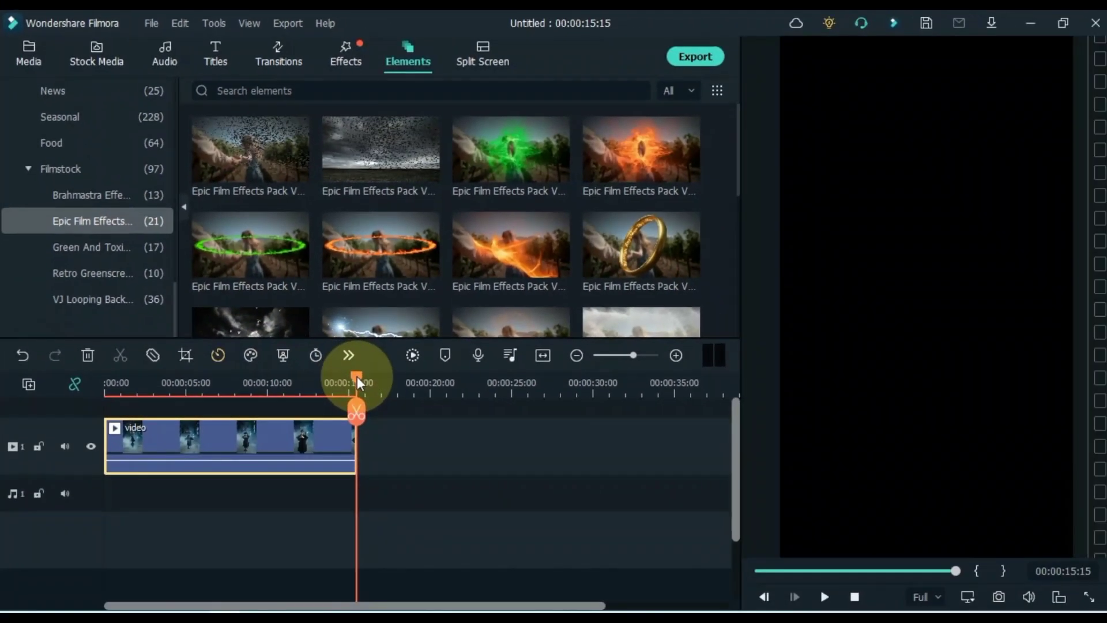
Step: Add the green fire ring element on a track above the video at the timeline start and preview it
{"action": "left_click", "coordinate": [291, 605]}
{"action": "left_click_drag", "start_coordinate": [174, 391], "coordinate": [95, 402]}
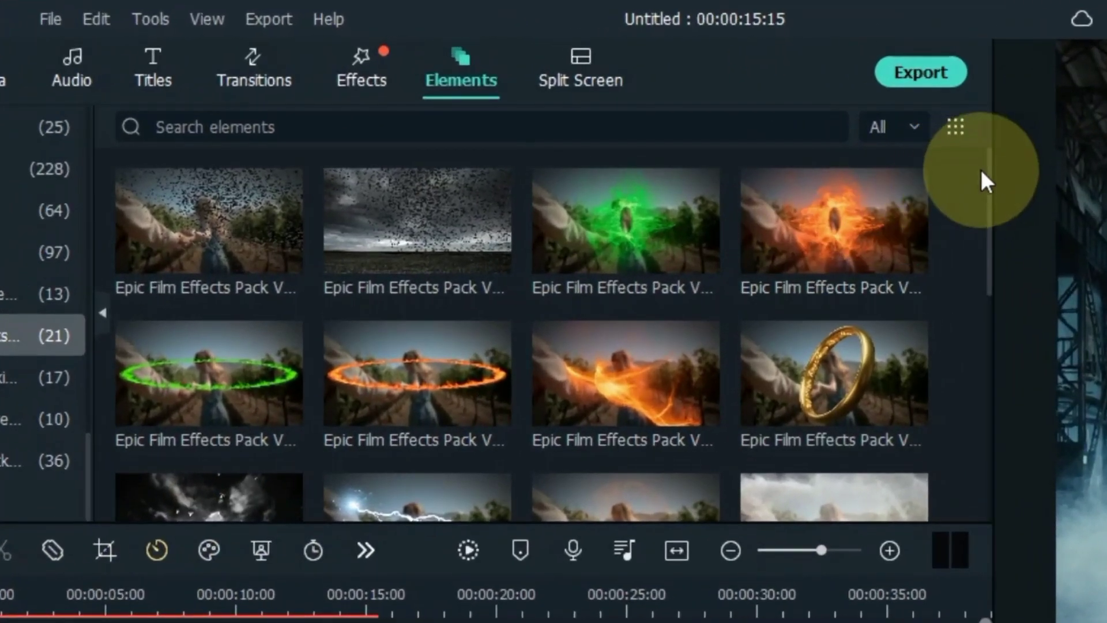
{"action": "left_click_drag", "start_coordinate": [991, 185], "coordinate": [986, 157]}
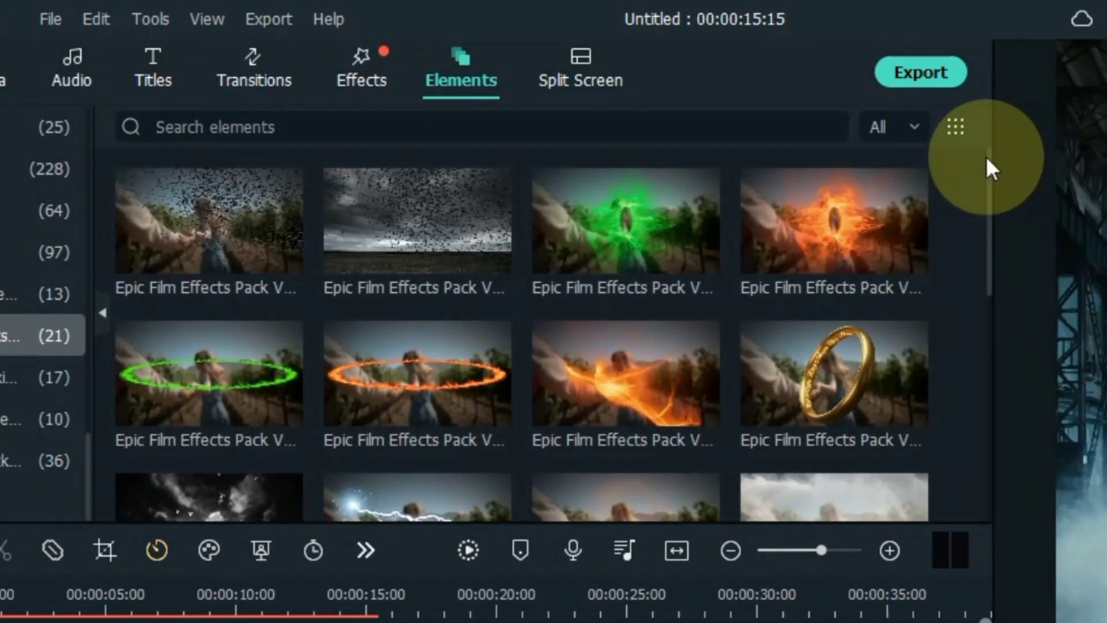
{"action": "left_click", "coordinate": [210, 405]}
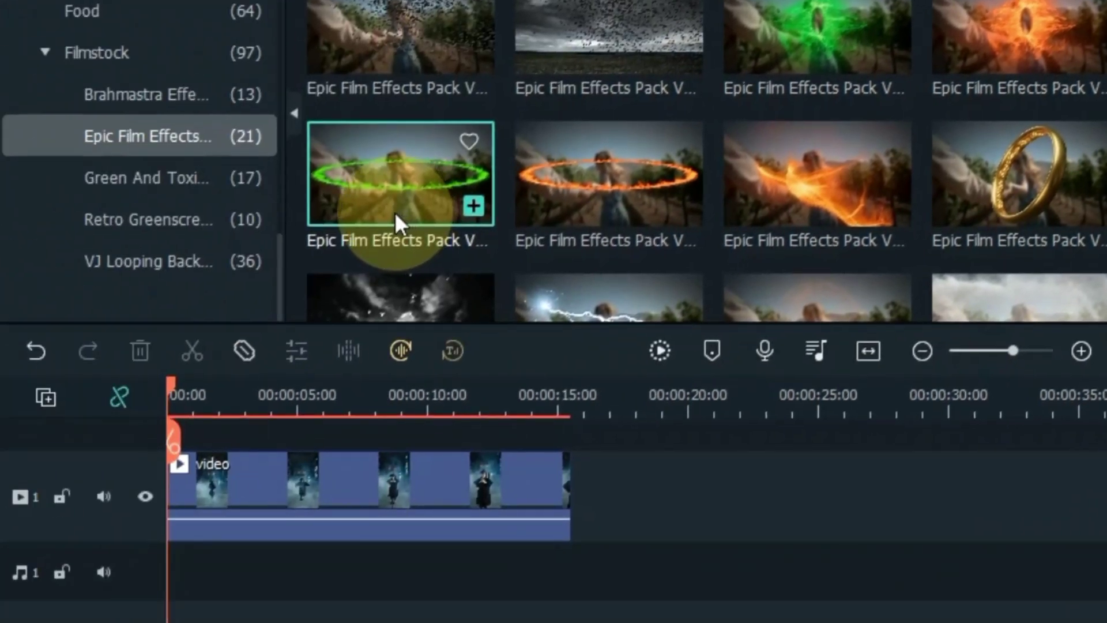
{"action": "left_click_drag", "start_coordinate": [398, 222], "coordinate": [172, 439]}
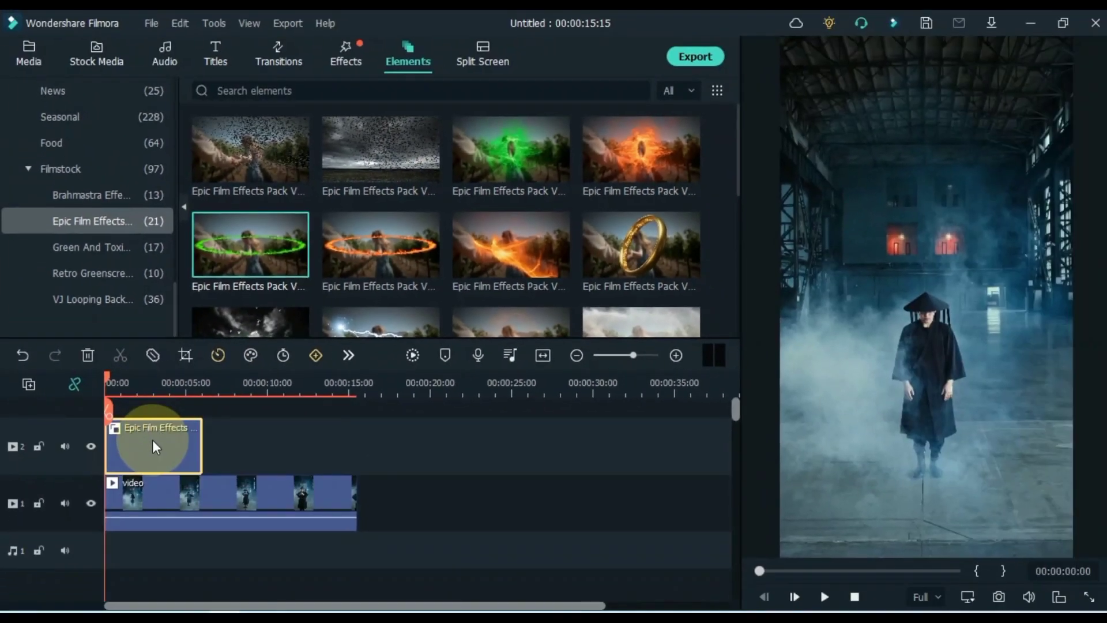
{"action": "key", "text": "space"}
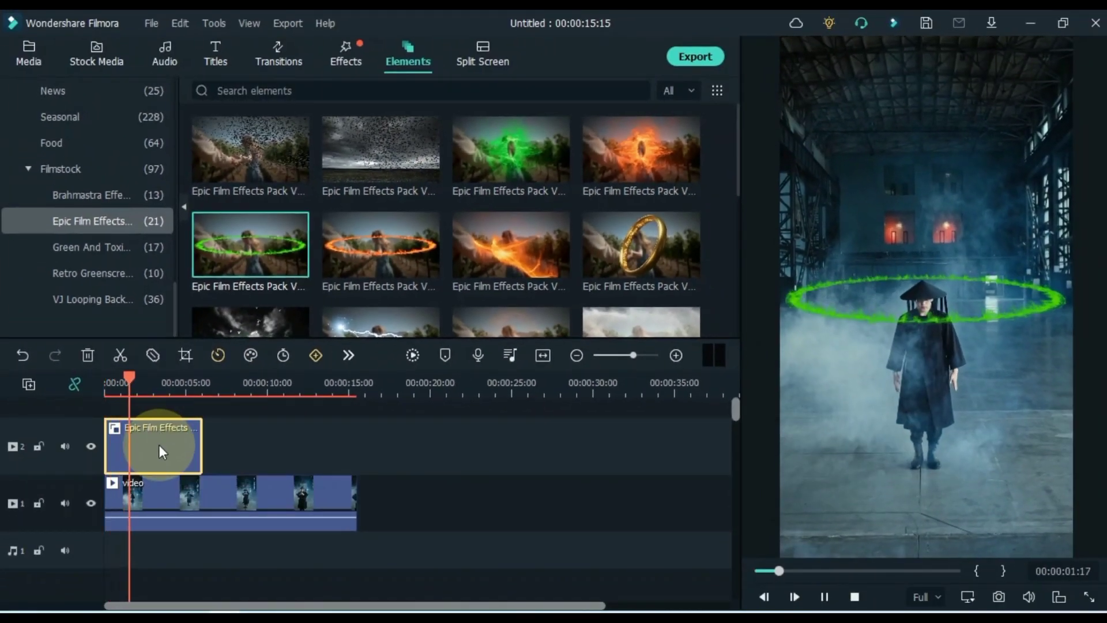
{"action": "key", "text": "space"}
{"action": "key", "text": "Home"}
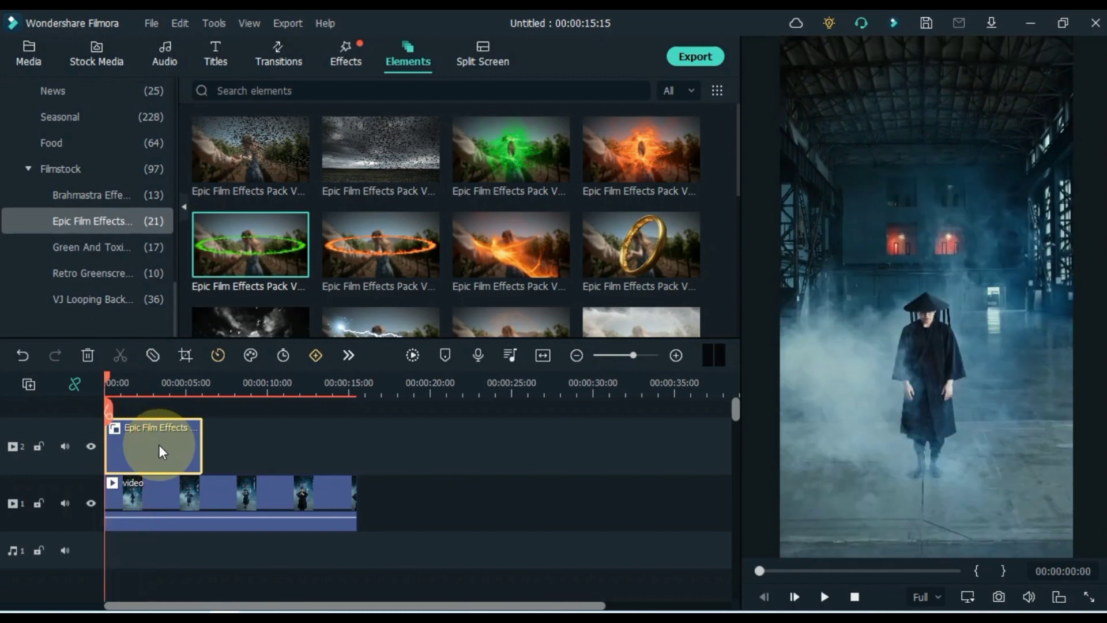
Step: Set the green ring element's Y position to -200.0 so it circles the man's legs, and play back the result
{"action": "double_click", "coordinate": [158, 445]}
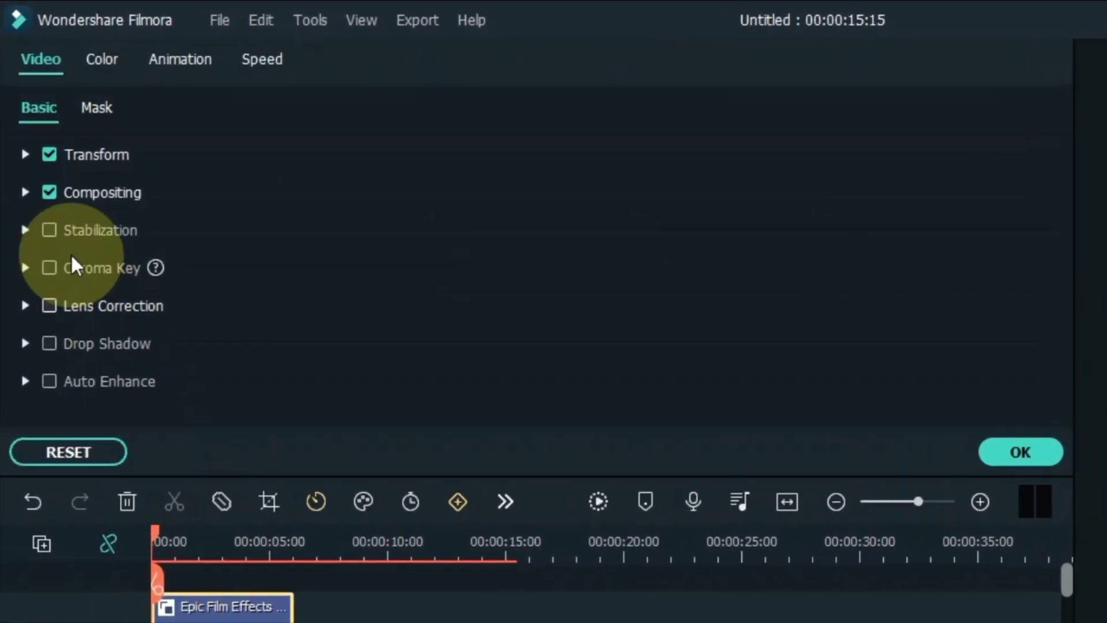
{"action": "left_click", "coordinate": [28, 168]}
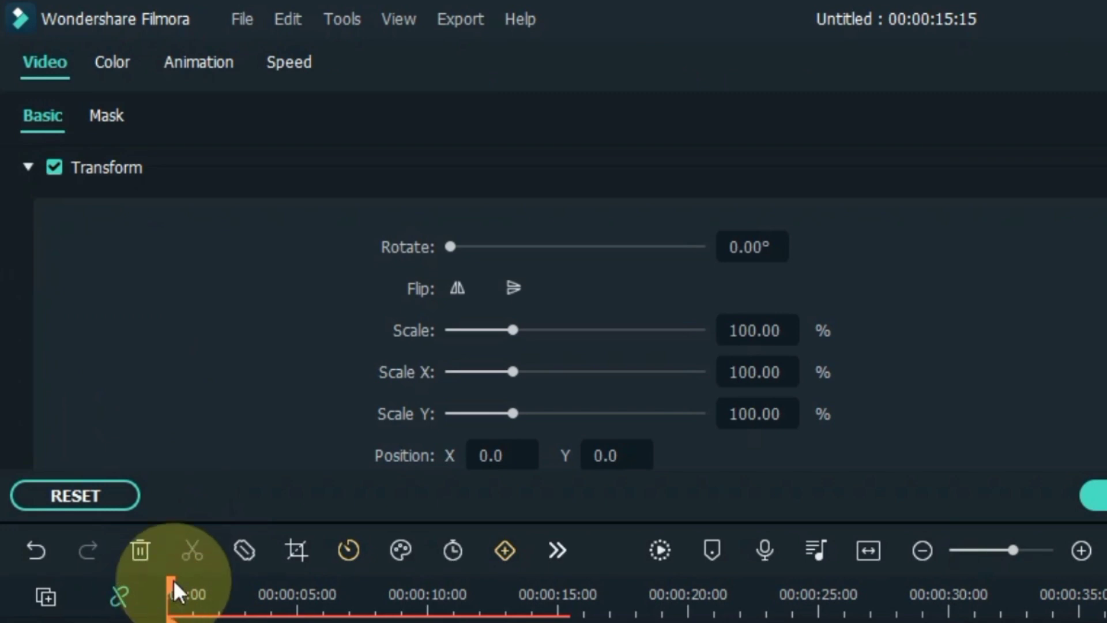
{"action": "left_click_drag", "start_coordinate": [173, 579], "coordinate": [210, 584]}
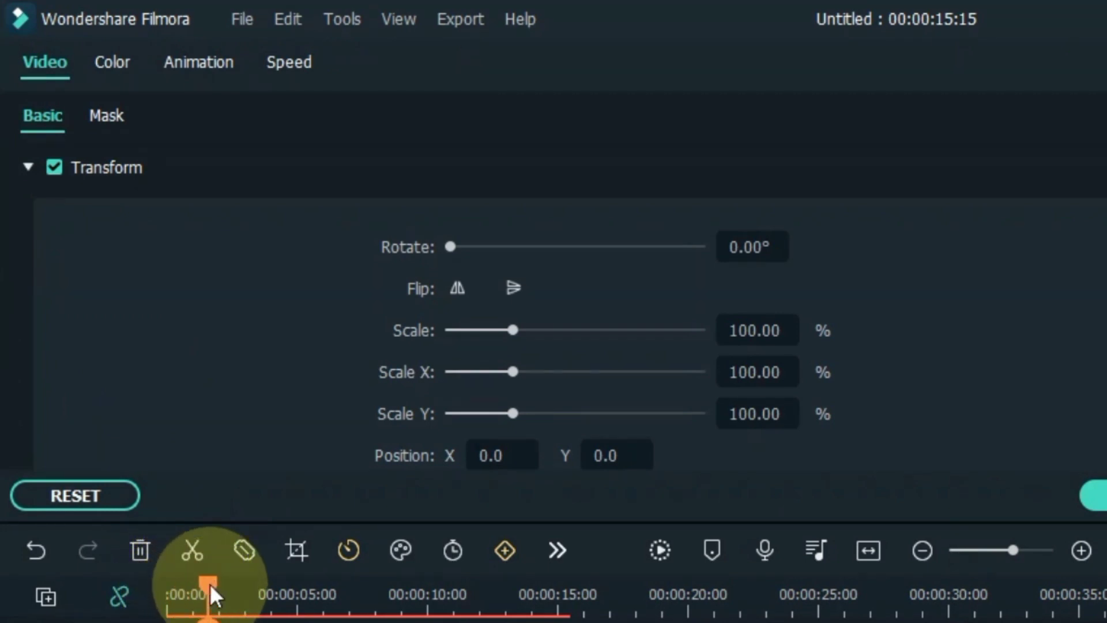
{"action": "left_click_drag", "start_coordinate": [614, 447], "coordinate": [548, 456]}
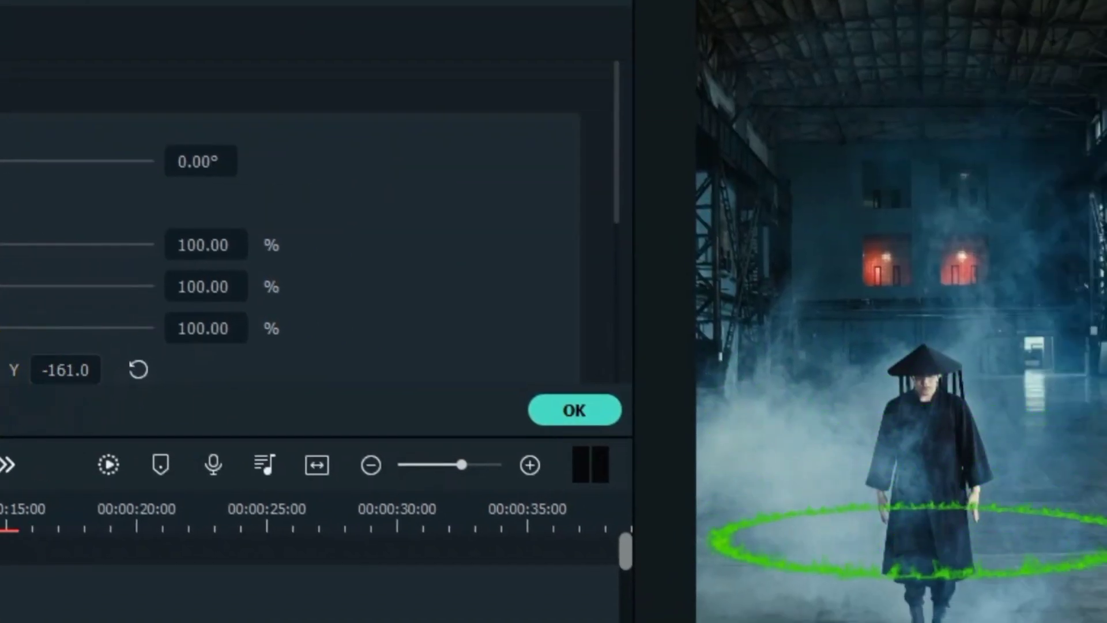
{"action": "left_click_drag", "start_coordinate": [0, 391], "coordinate": [0, 390]}
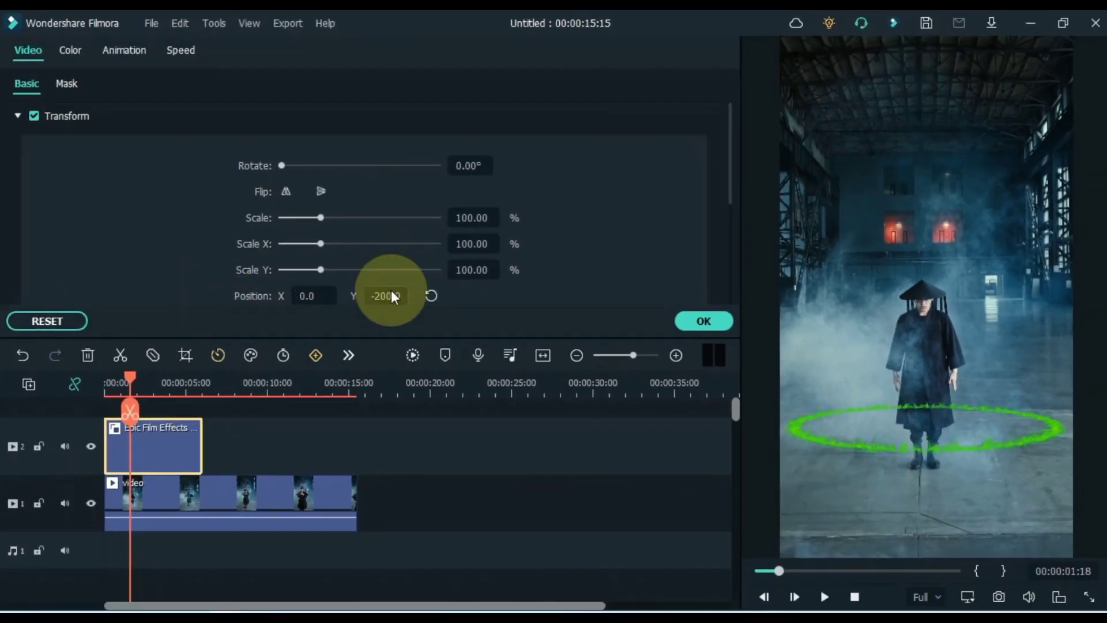
{"action": "key", "text": "space"}
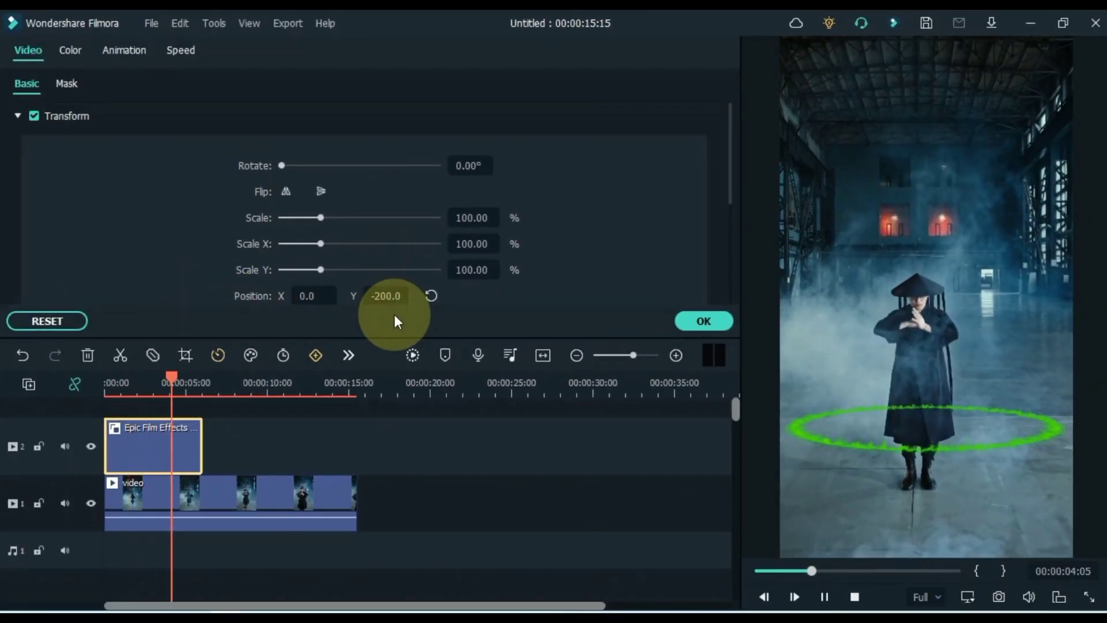
{"action": "key", "text": "space"}
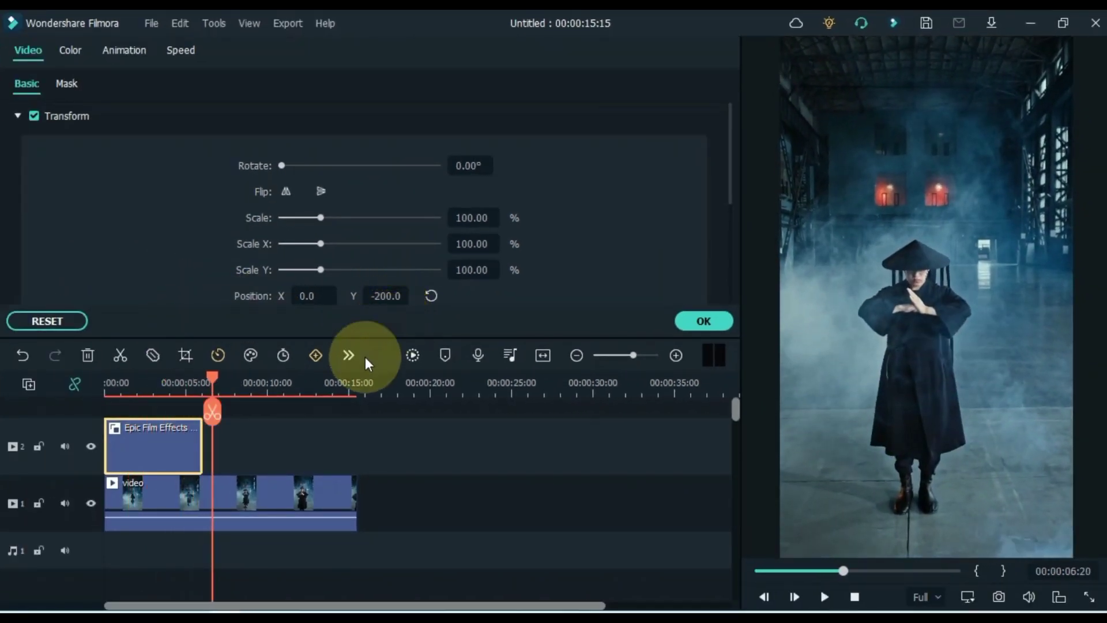
Step: Add a custom animation keyframe to the green ring element just before the 5-second mark
{"action": "left_click_drag", "start_coordinate": [214, 379], "coordinate": [184, 379]}
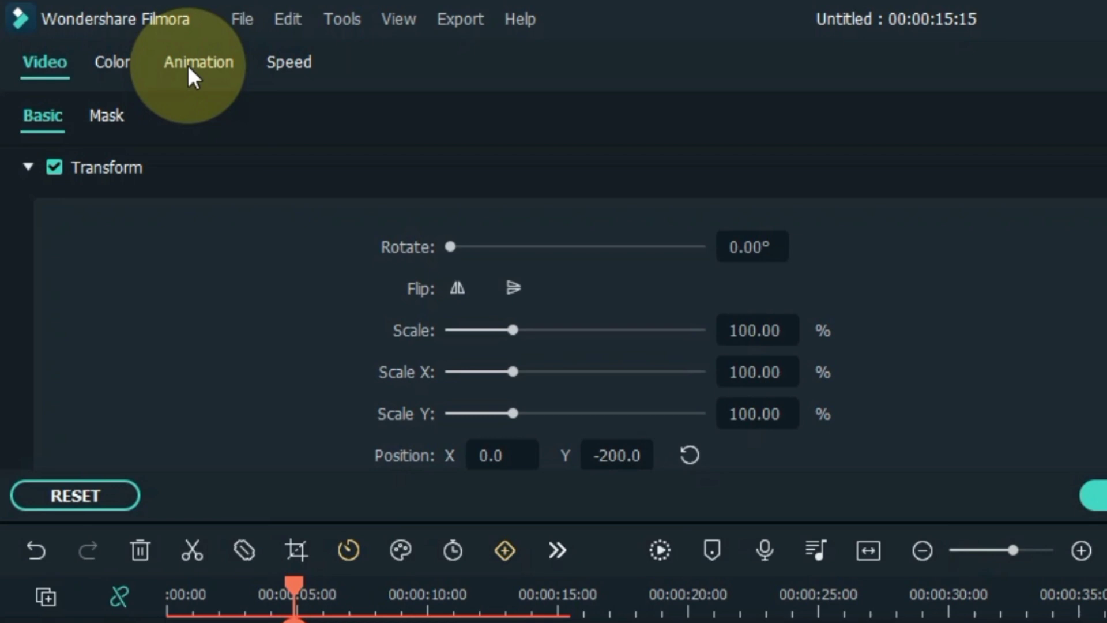
{"action": "left_click", "coordinate": [188, 65]}
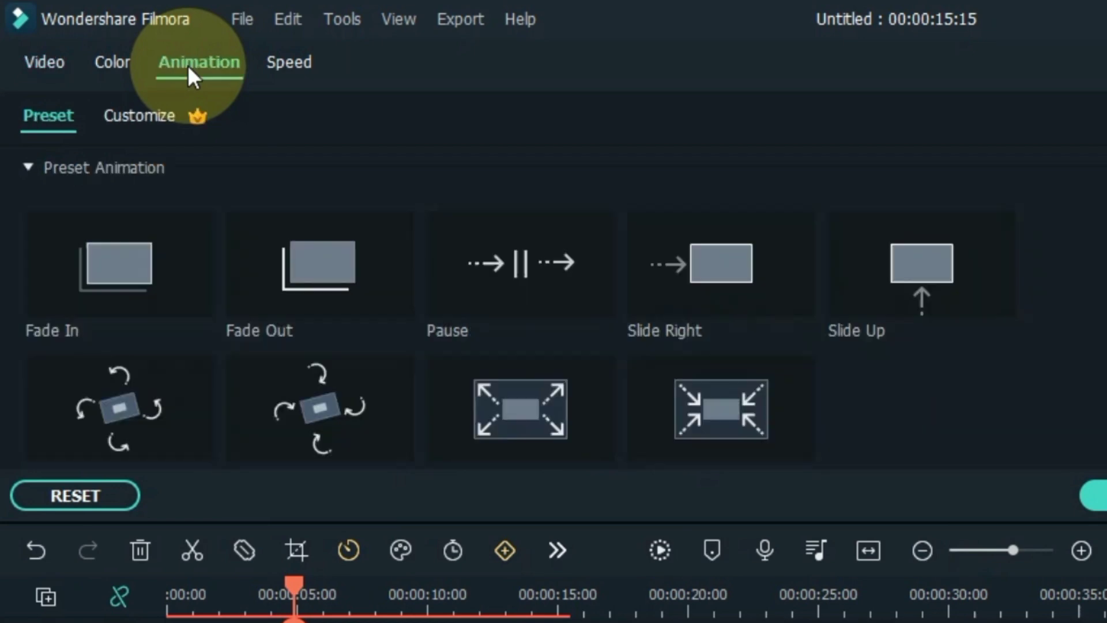
{"action": "left_click", "coordinate": [137, 119]}
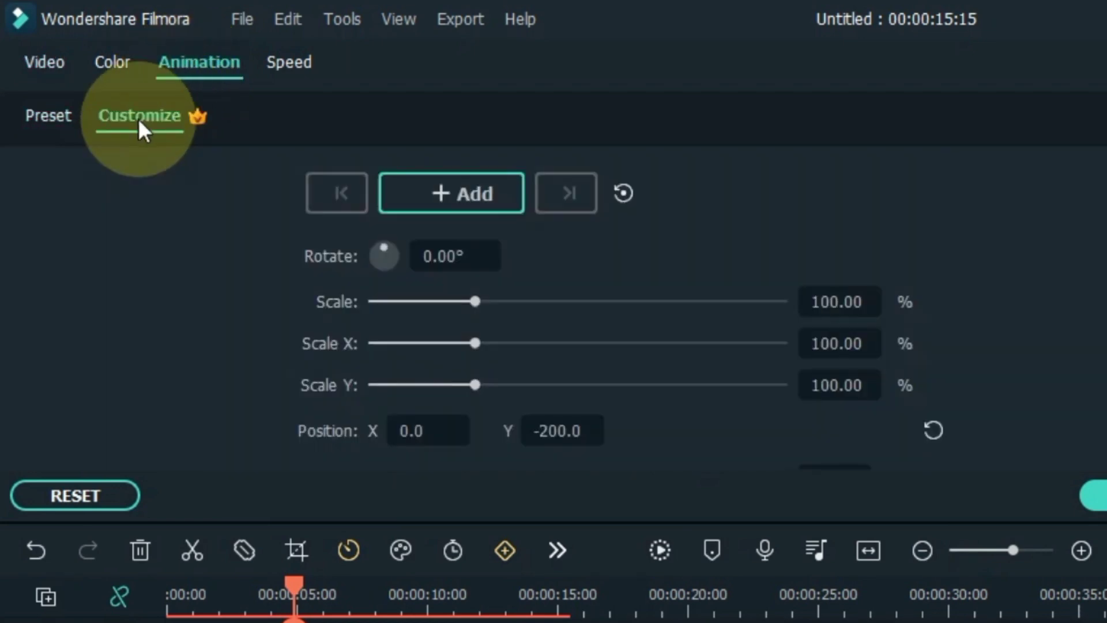
{"action": "left_click", "coordinate": [427, 193]}
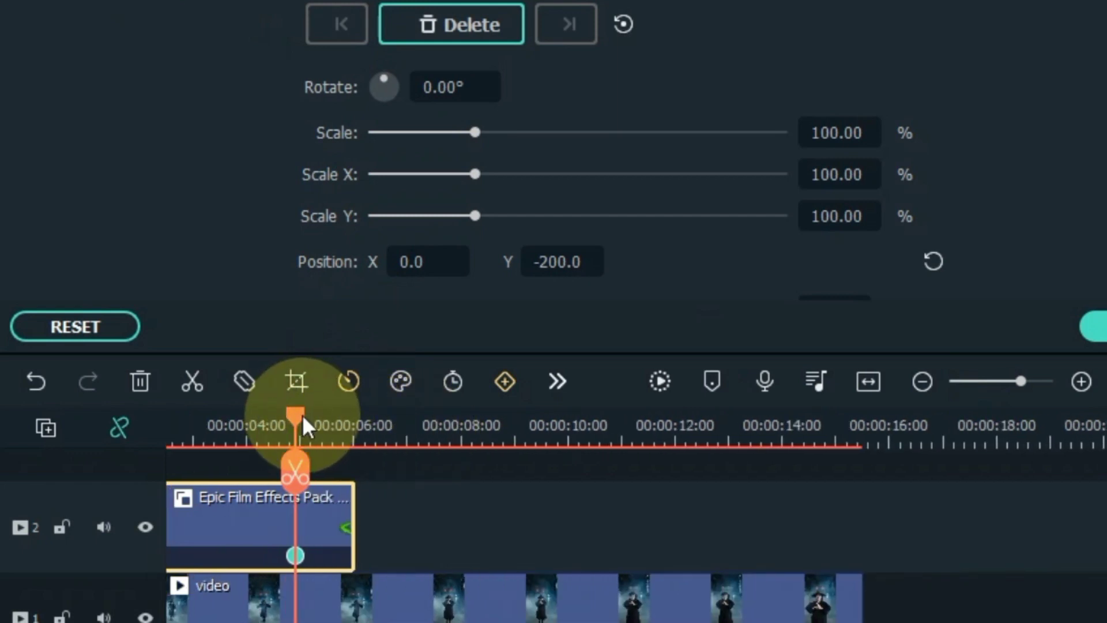
Step: Key the ring's opacity at 0% at 00:00:05:26 so that it fades out near its end
{"action": "left_click", "coordinate": [337, 429]}
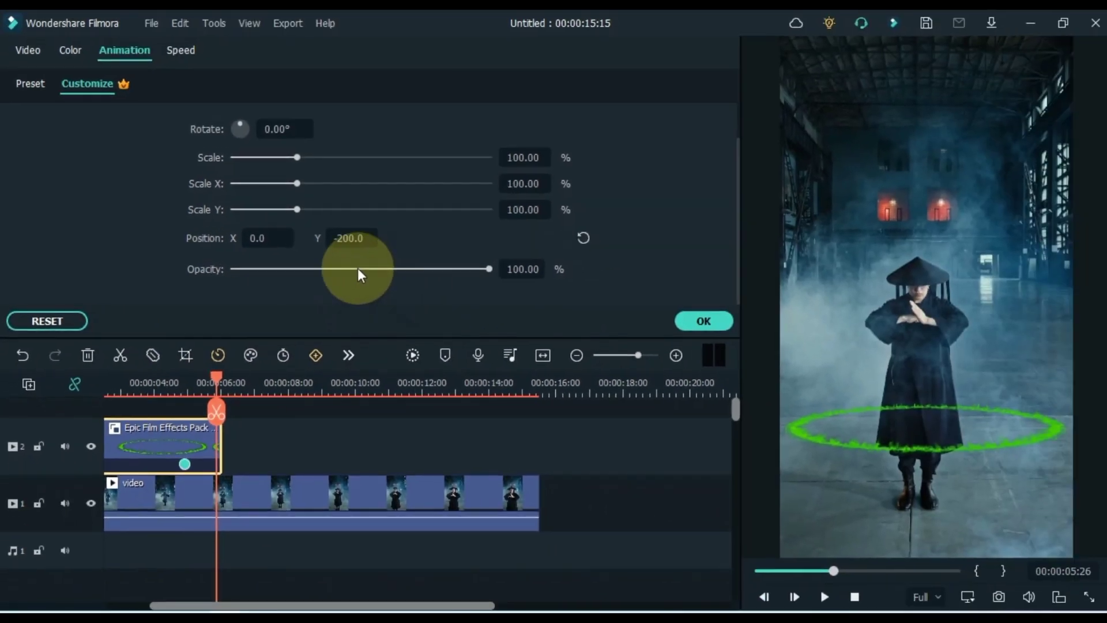
{"action": "left_click_drag", "start_coordinate": [566, 316], "coordinate": [386, 332]}
{"action": "left_click_drag", "start_coordinate": [247, 281], "coordinate": [245, 420]}
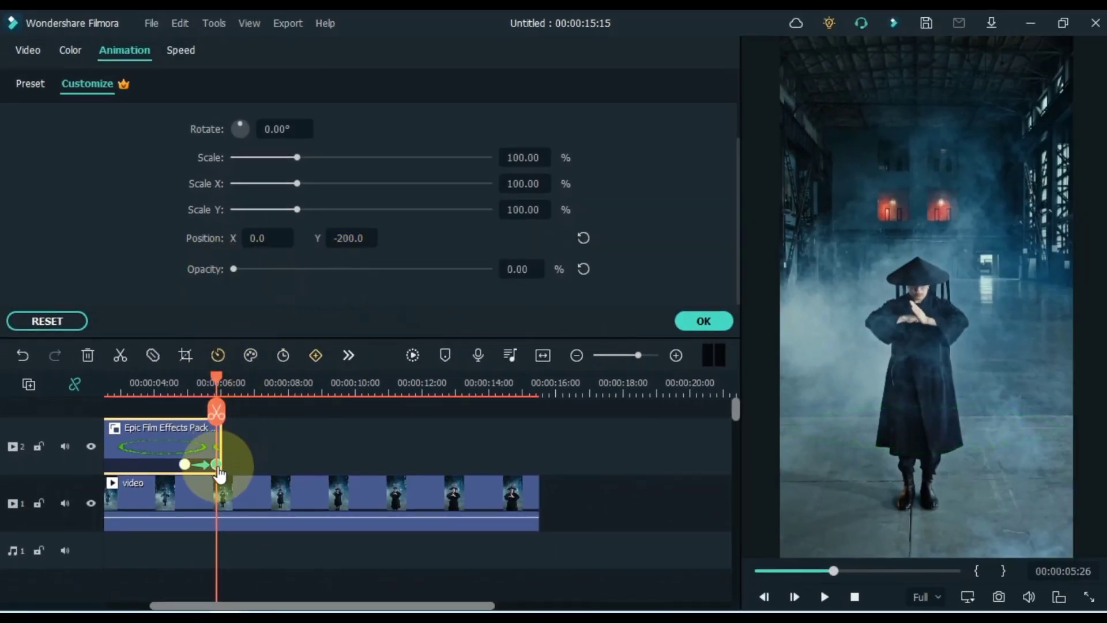
Step: Move the fade-out's starting keyframe to 00:00:05:05 and play back the fade
{"action": "left_click", "coordinate": [185, 465]}
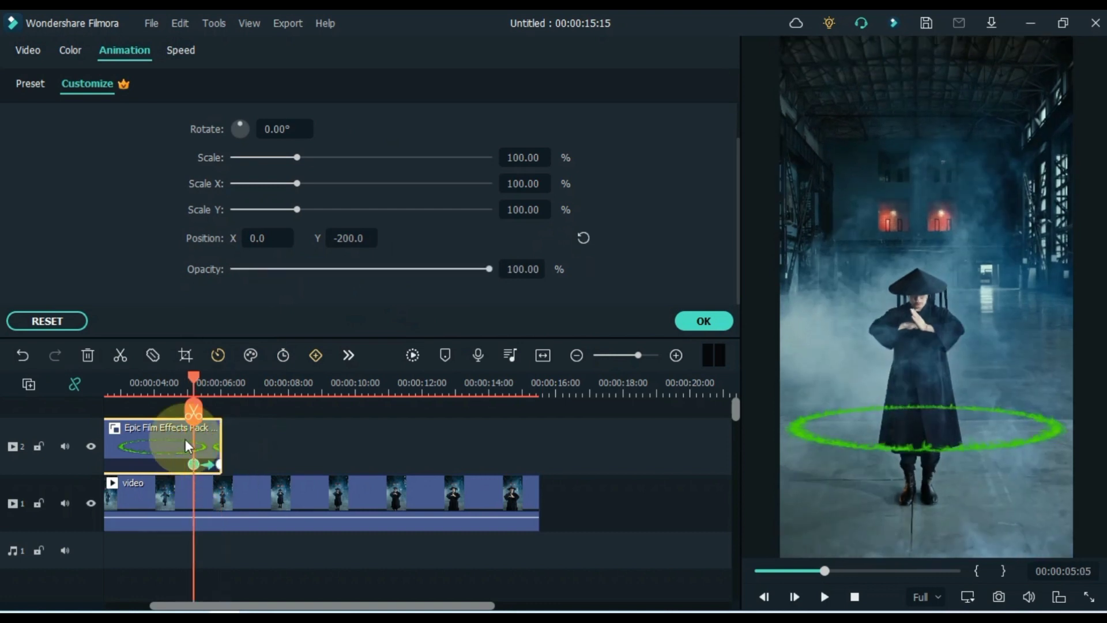
{"action": "left_click", "coordinate": [173, 386]}
{"action": "key", "text": "space"}
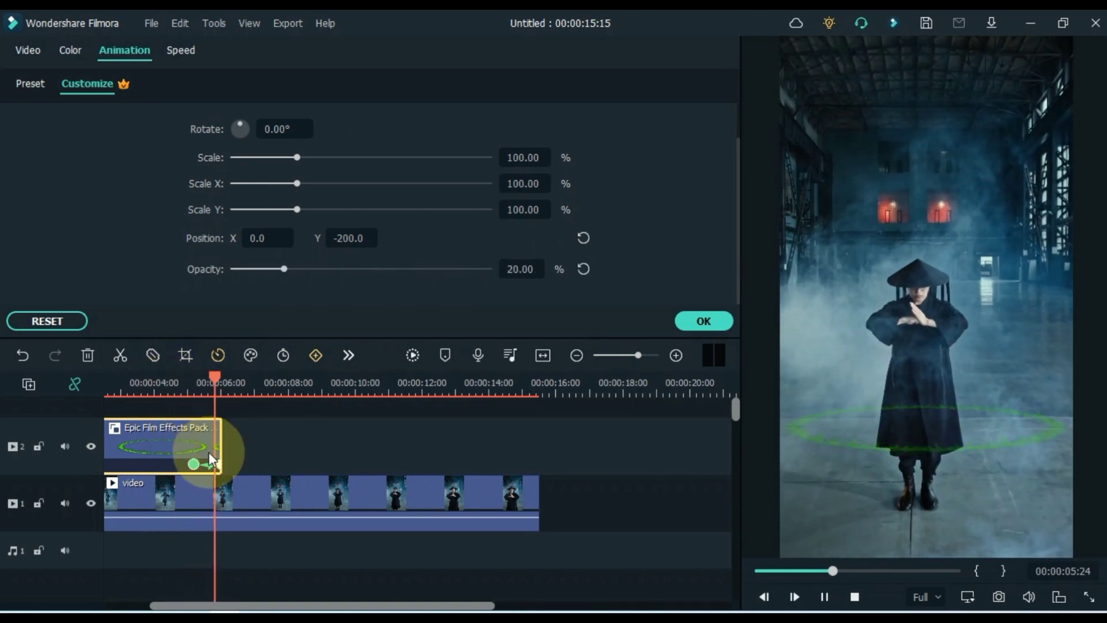
Step: Return to the start of the timeline and apply a Rectangle mask to the green ring
{"action": "left_click_drag", "start_coordinate": [238, 379], "coordinate": [50, 406]}
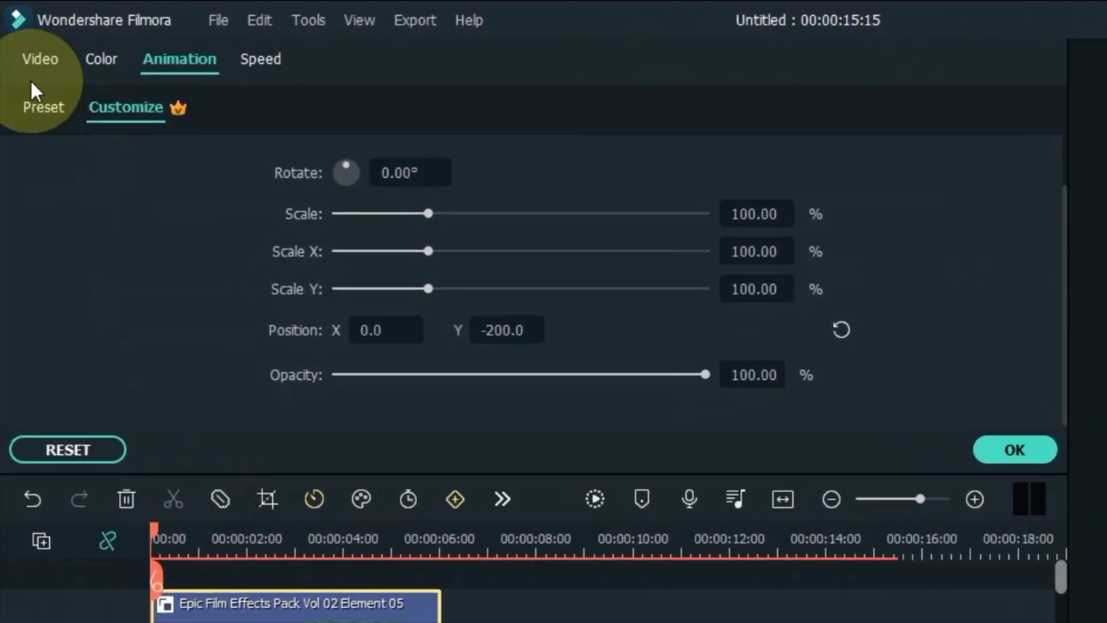
{"action": "left_click", "coordinate": [28, 50]}
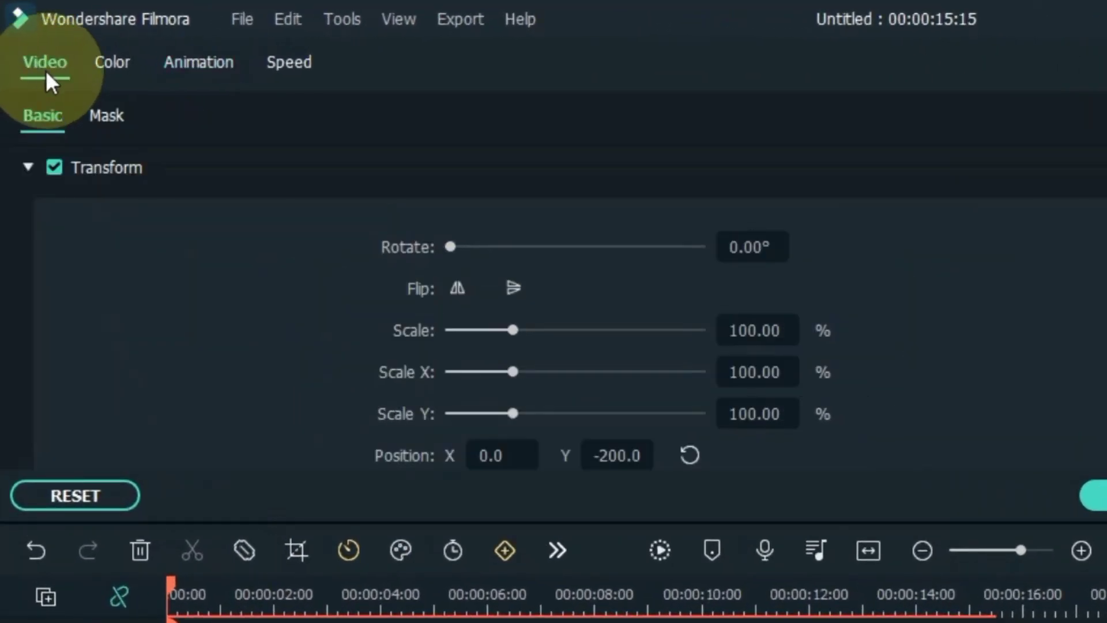
{"action": "left_click", "coordinate": [105, 114]}
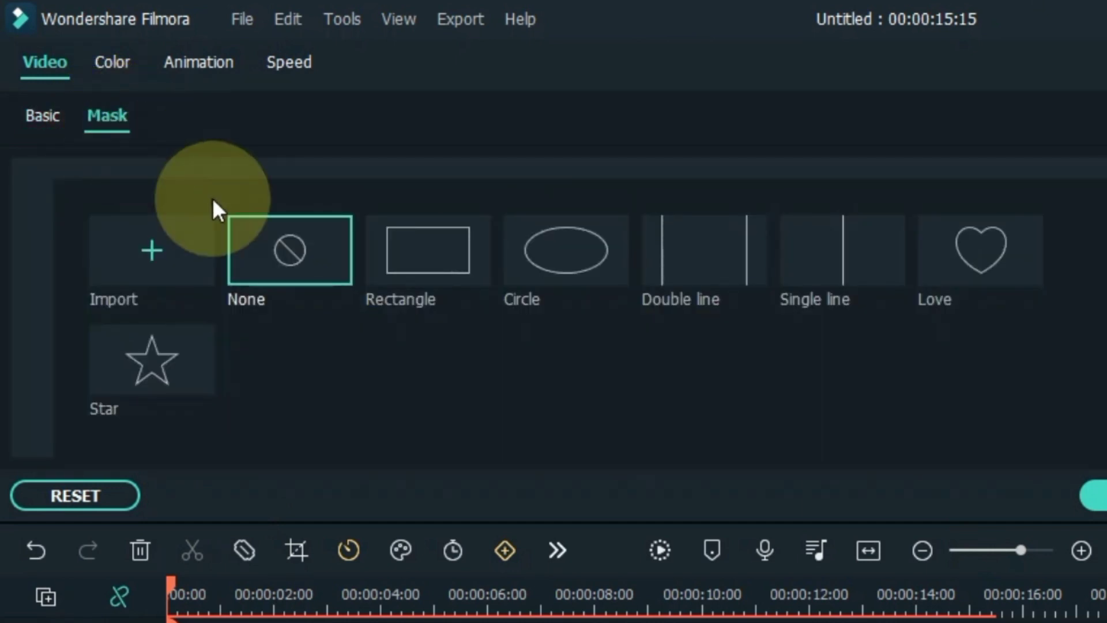
{"action": "left_click", "coordinate": [412, 263]}
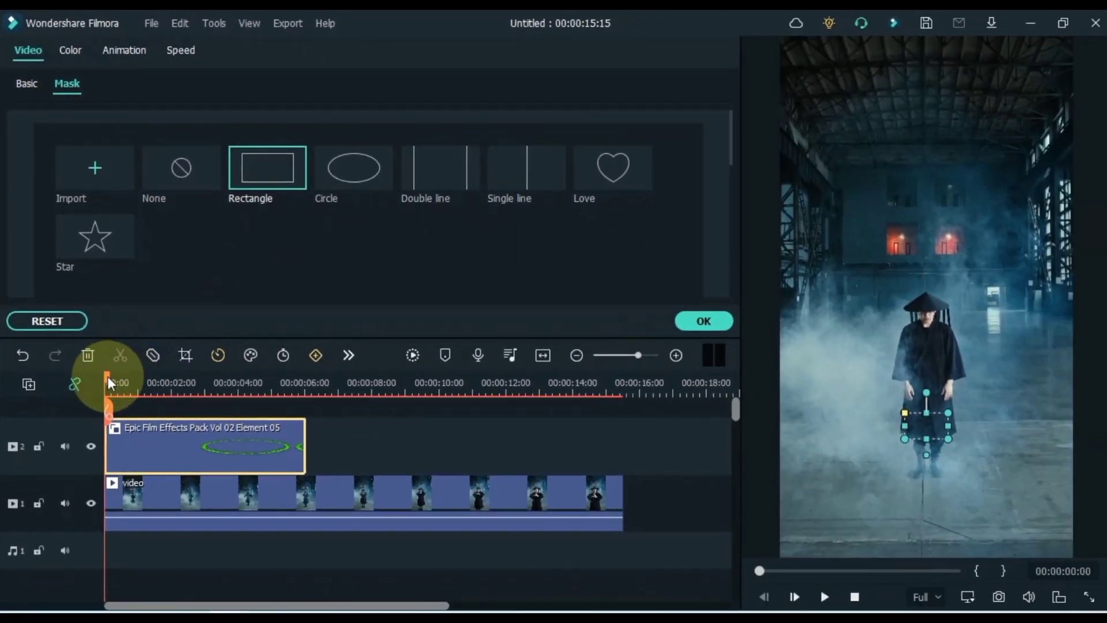
Step: Go to about 00:00:01:16, where the ring is fully drawn, and invert the rectangle mask
{"action": "left_click_drag", "start_coordinate": [147, 500], "coordinate": [202, 507]}
{"action": "left_click_drag", "start_coordinate": [151, 386], "coordinate": [156, 386]}
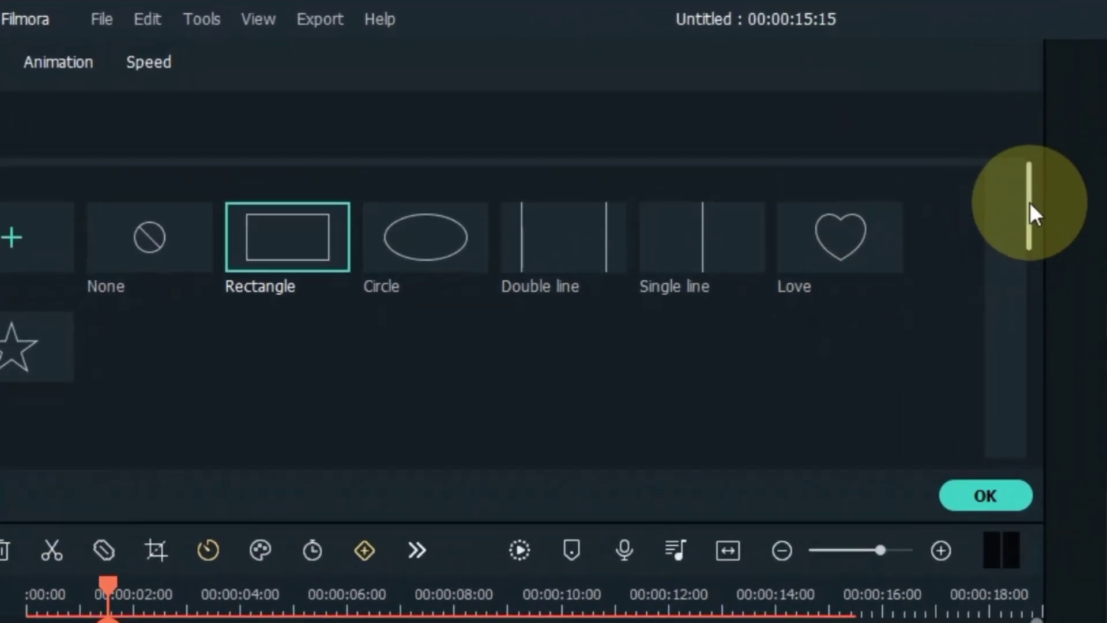
{"action": "left_click_drag", "start_coordinate": [1030, 203], "coordinate": [954, 400]}
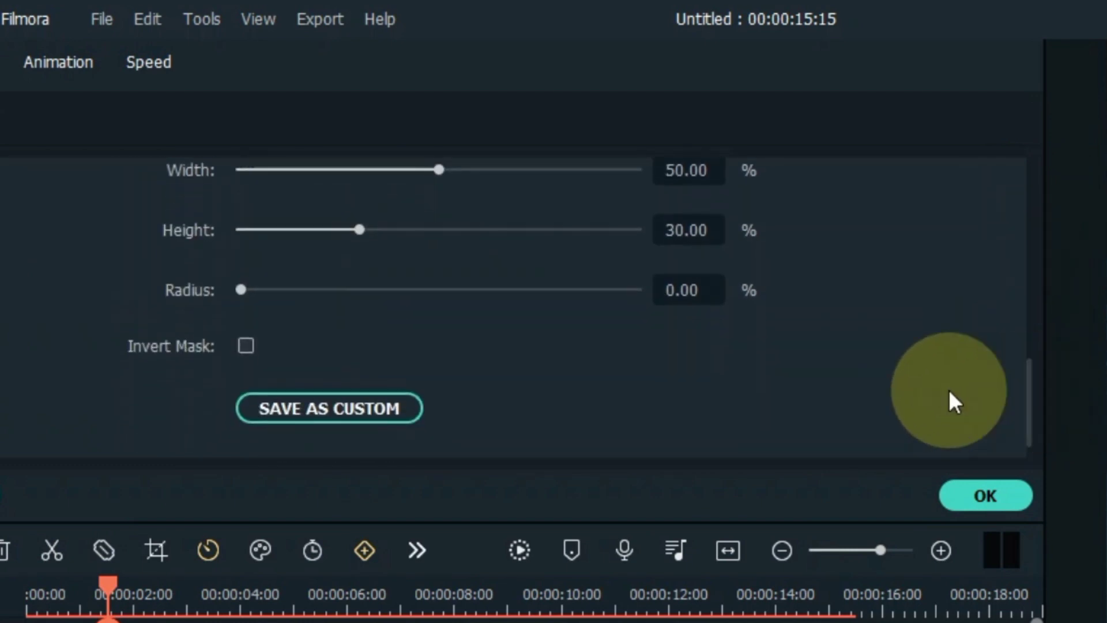
{"action": "left_click", "coordinate": [246, 345]}
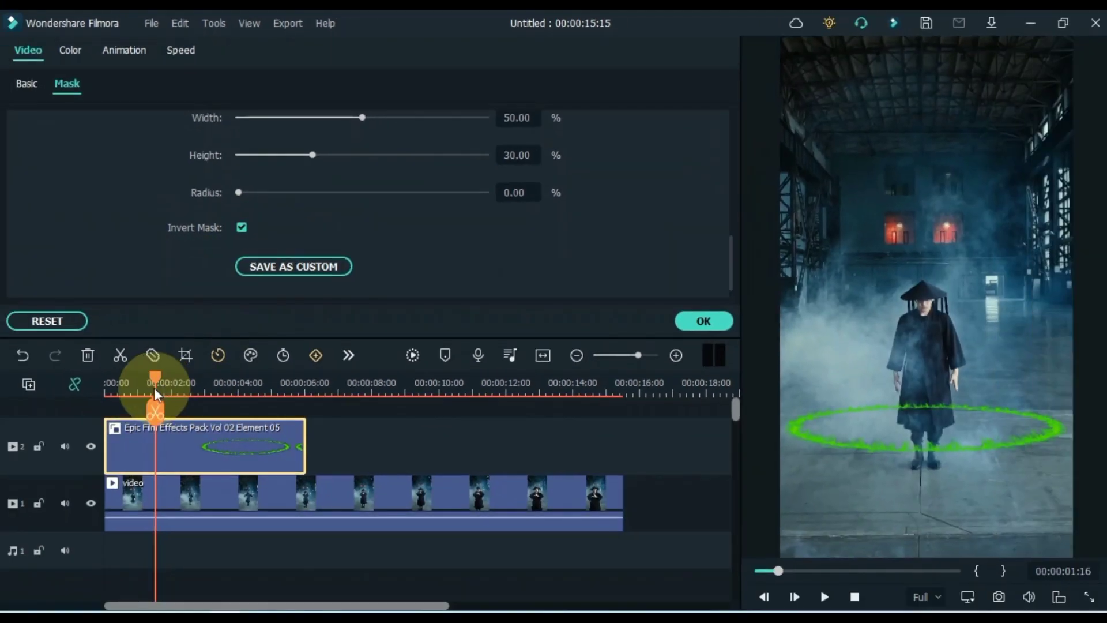
Step: Set the mask's Y position to 48.0 to hide the part of the ring behind the man
{"action": "mouse_move", "coordinate": [154, 382]}
{"action": "left_mouse_down"}
{"action": "mouse_move", "coordinate": [120, 386]}
{"action": "mouse_move", "coordinate": [157, 399]}
{"action": "left_mouse_up"}
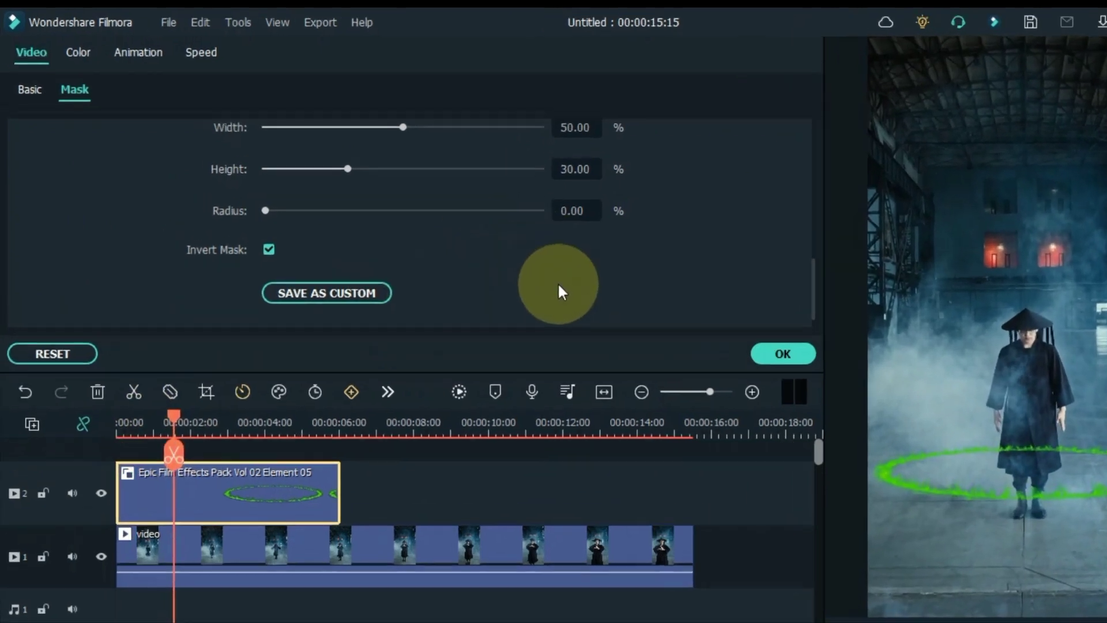
{"action": "scroll", "coordinate": [503, 266], "scroll_direction": "up", "scroll_amount": 5}
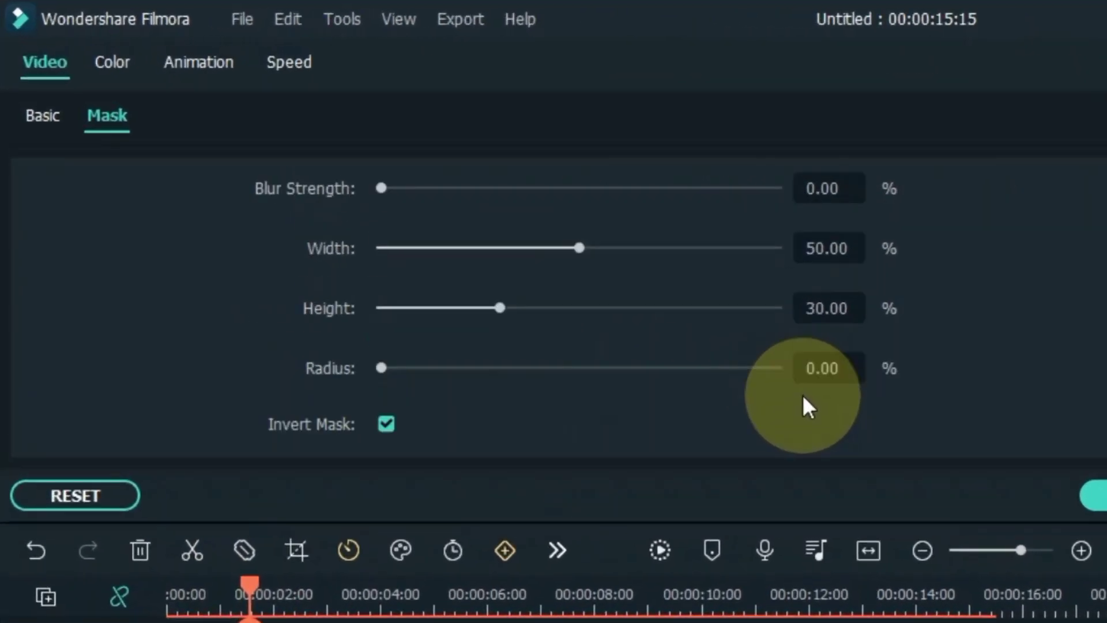
{"action": "scroll", "coordinate": [939, 340], "scroll_direction": "up", "scroll_amount": 2}
{"action": "left_click_drag", "start_coordinate": [543, 370], "coordinate": [609, 370]}
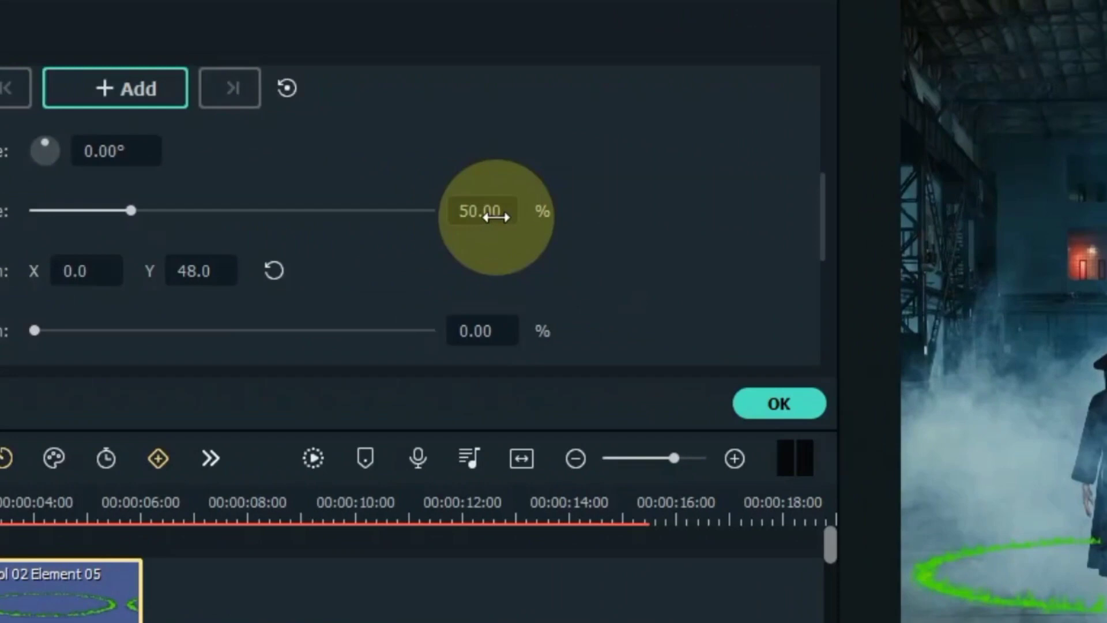
Step: Key the mask at about 00:00:01:16 with a scale of 69.10% and a blur strength of 21.05%
{"action": "left_click_drag", "start_coordinate": [178, 159], "coordinate": [180, 157]}
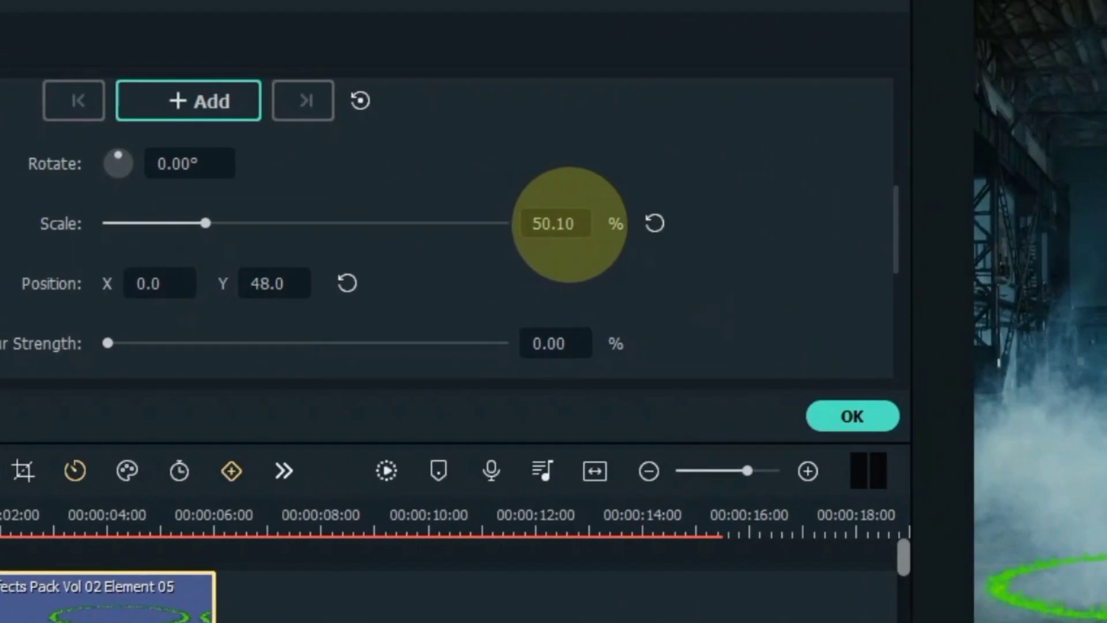
{"action": "left_click_drag", "start_coordinate": [570, 225], "coordinate": [604, 226]}
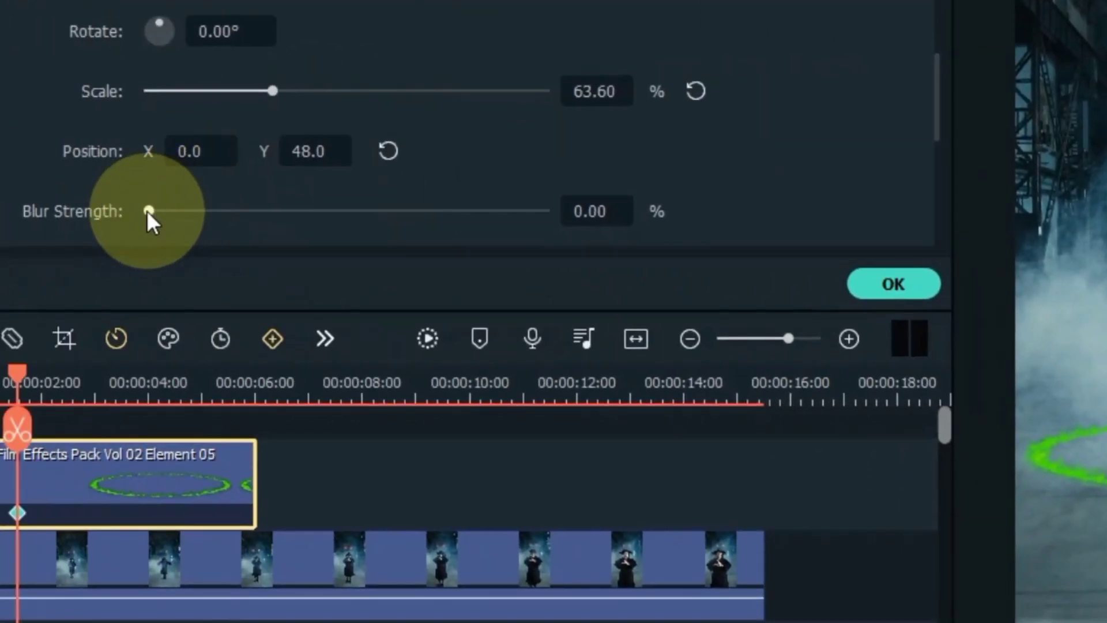
{"action": "left_click_drag", "start_coordinate": [148, 213], "coordinate": [238, 207]}
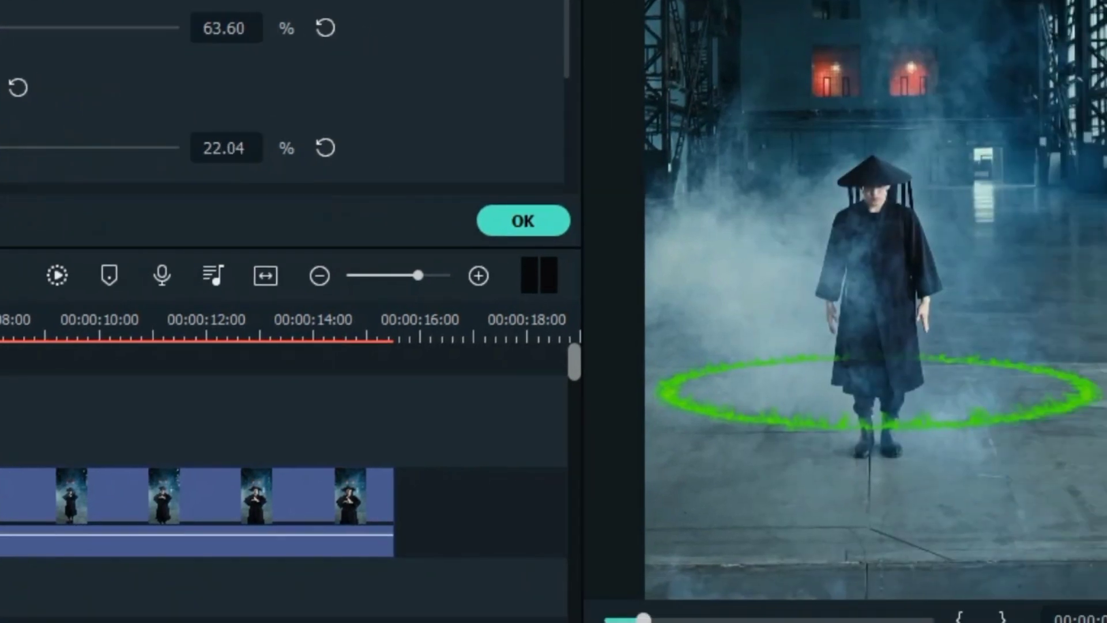
{"action": "left_click_drag", "start_coordinate": [0, 148], "coordinate": [3, 148]}
{"action": "left_click_drag", "start_coordinate": [221, 31], "coordinate": [223, 32]}
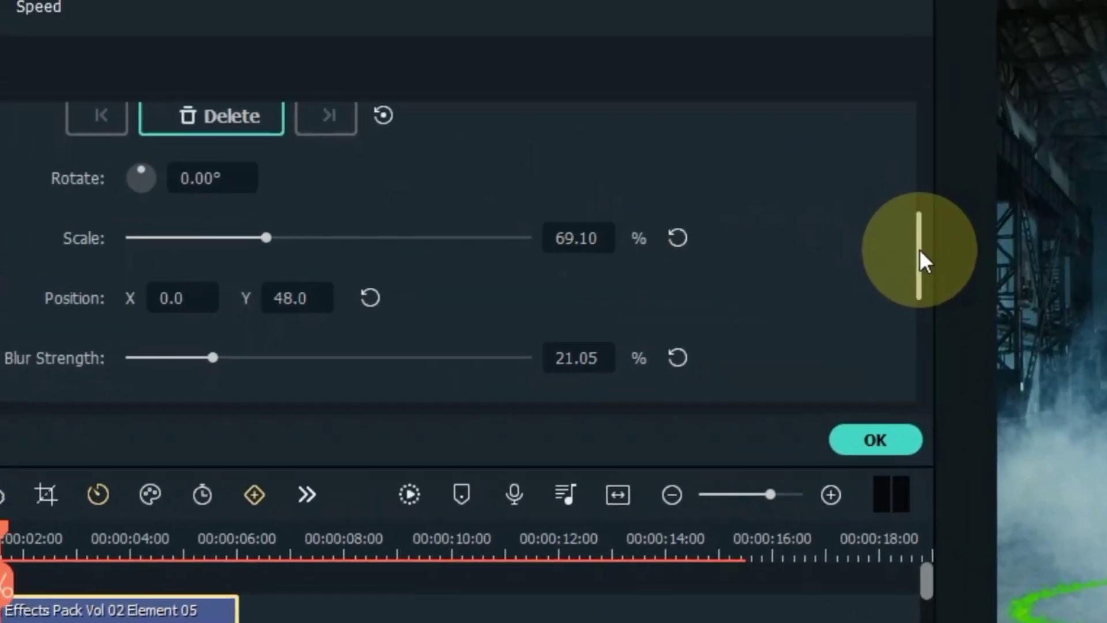
Step: Key the mask at about 3 seconds with a scale of 77.80% and an X position of -5.0
{"action": "mouse_move", "coordinate": [921, 251]}
{"action": "left_mouse_down"}
{"action": "mouse_move", "coordinate": [924, 275]}
{"action": "mouse_move", "coordinate": [931, 244]}
{"action": "left_mouse_up"}
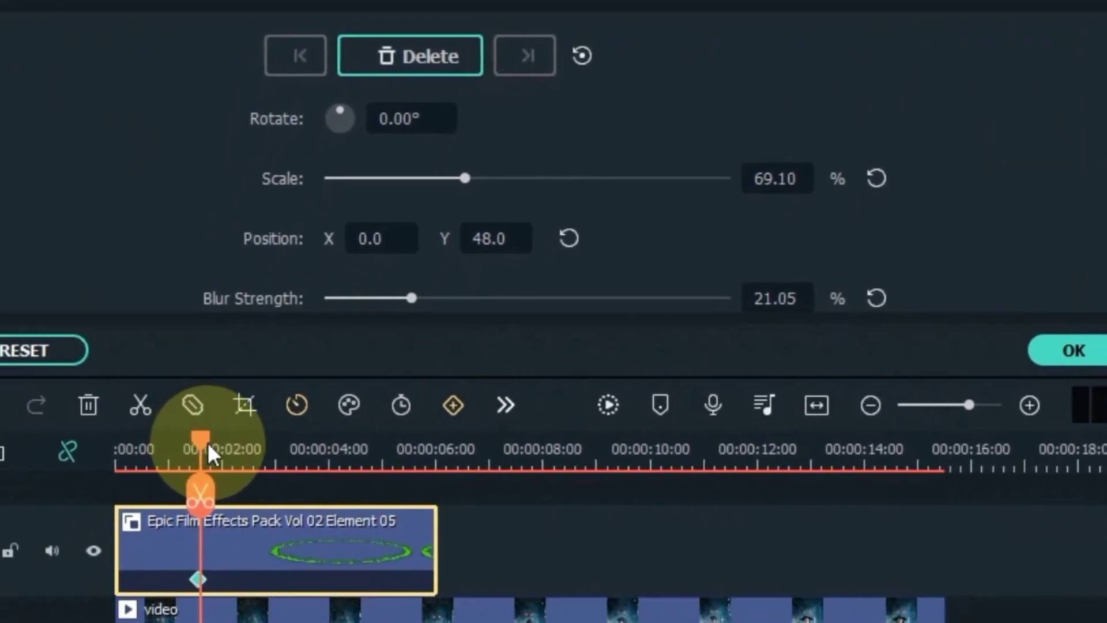
{"action": "left_click_drag", "start_coordinate": [117, 588], "coordinate": [151, 588]}
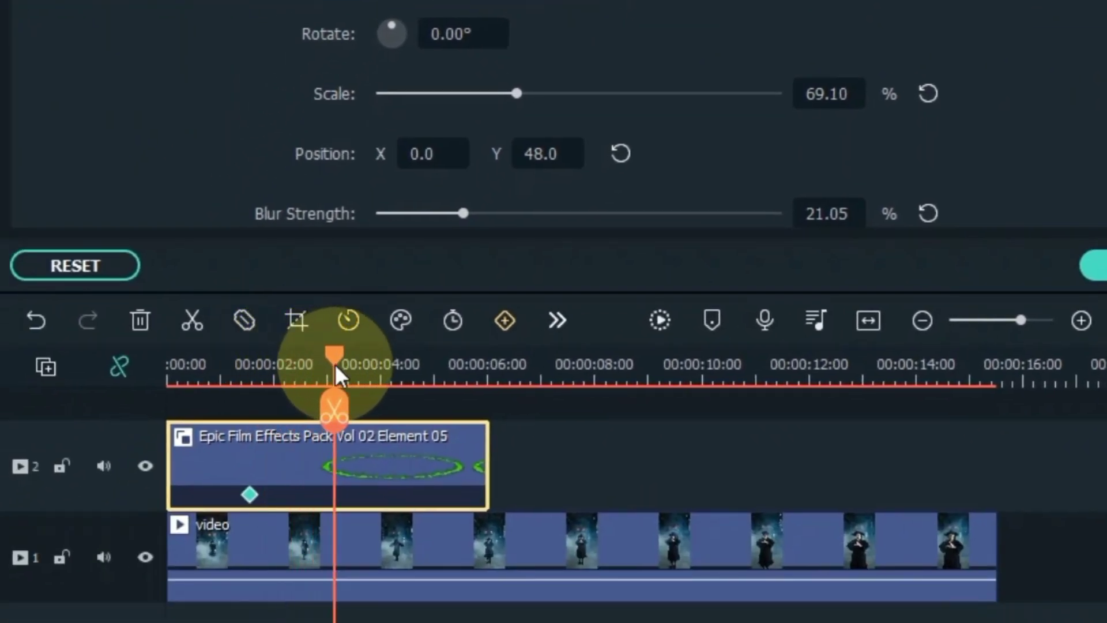
{"action": "left_click_drag", "start_coordinate": [452, 154], "coordinate": [412, 154]}
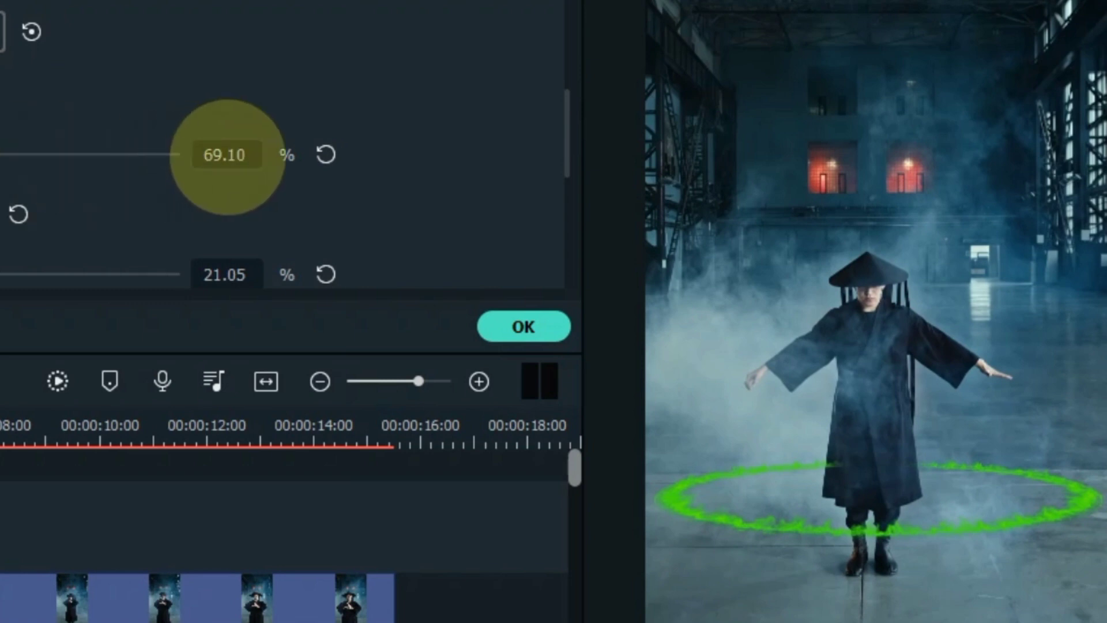
{"action": "left_click_drag", "start_coordinate": [295, 165], "coordinate": [297, 165]}
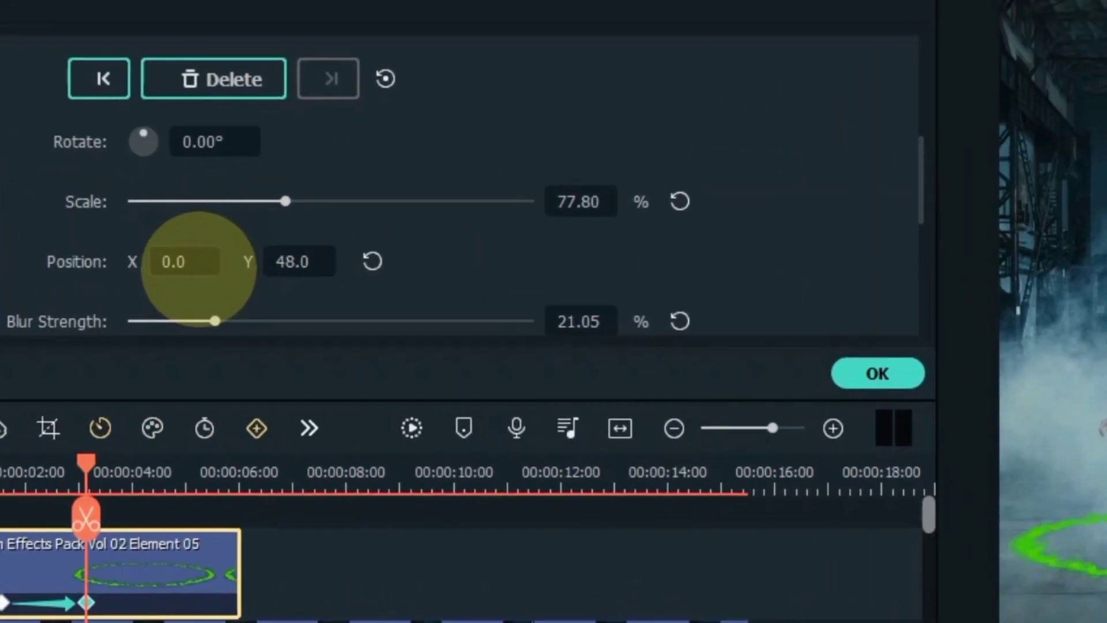
{"action": "left_click_drag", "start_coordinate": [198, 267], "coordinate": [138, 264]}
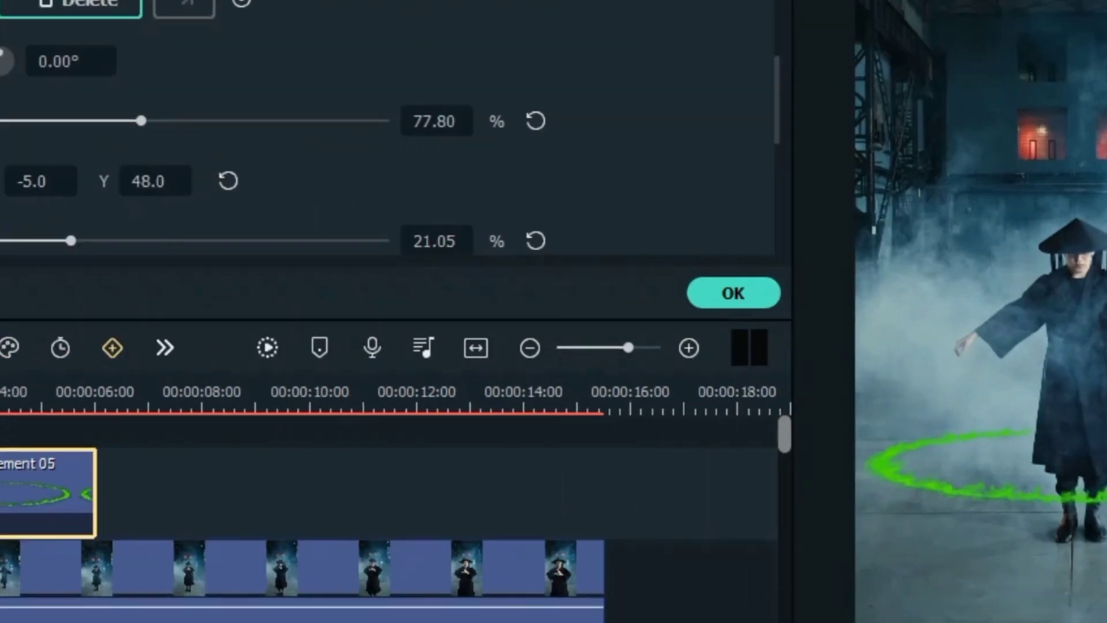
Step: Key the mask's scale at 94.90% just before the 5-second mark and play back the masked ring
{"action": "left_click_drag", "start_coordinate": [291, 338], "coordinate": [387, 335]}
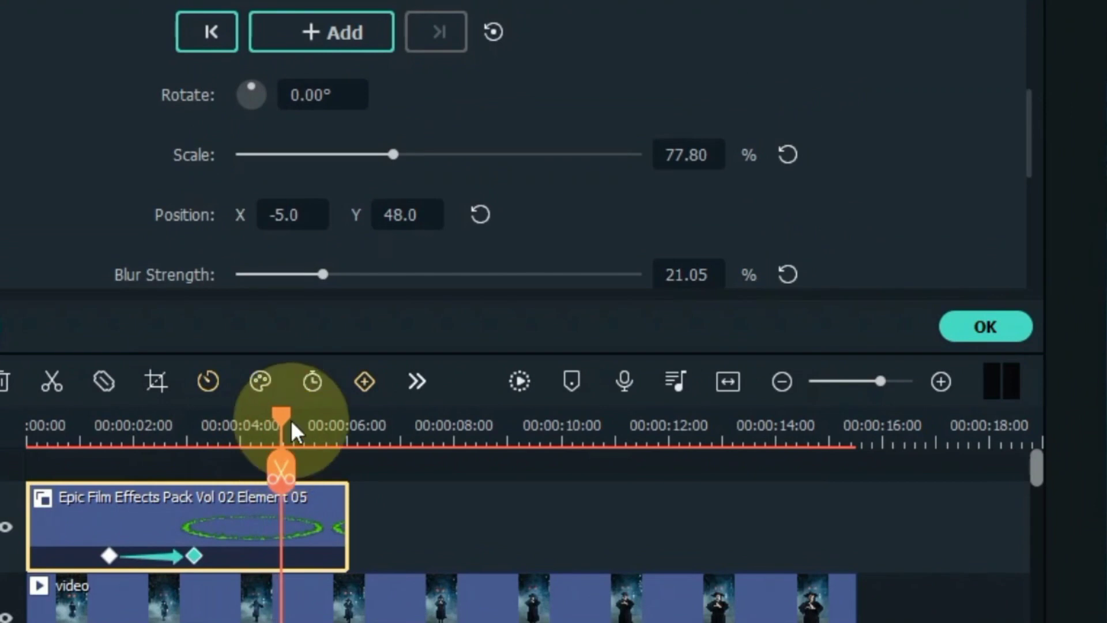
{"action": "left_click_drag", "start_coordinate": [703, 158], "coordinate": [729, 158]}
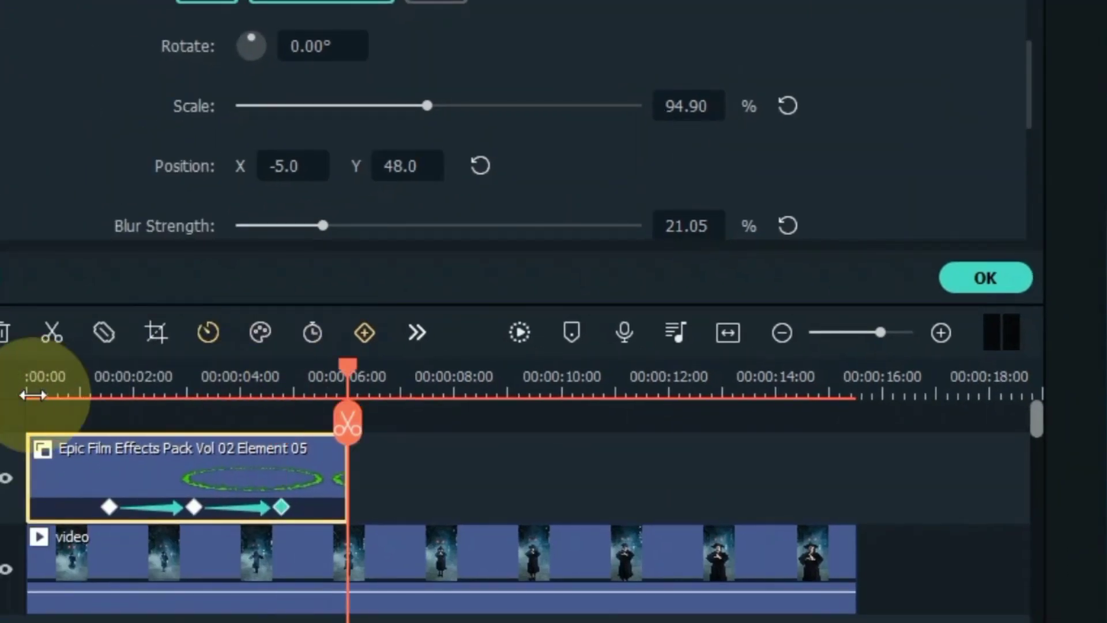
{"action": "left_click", "coordinate": [100, 386]}
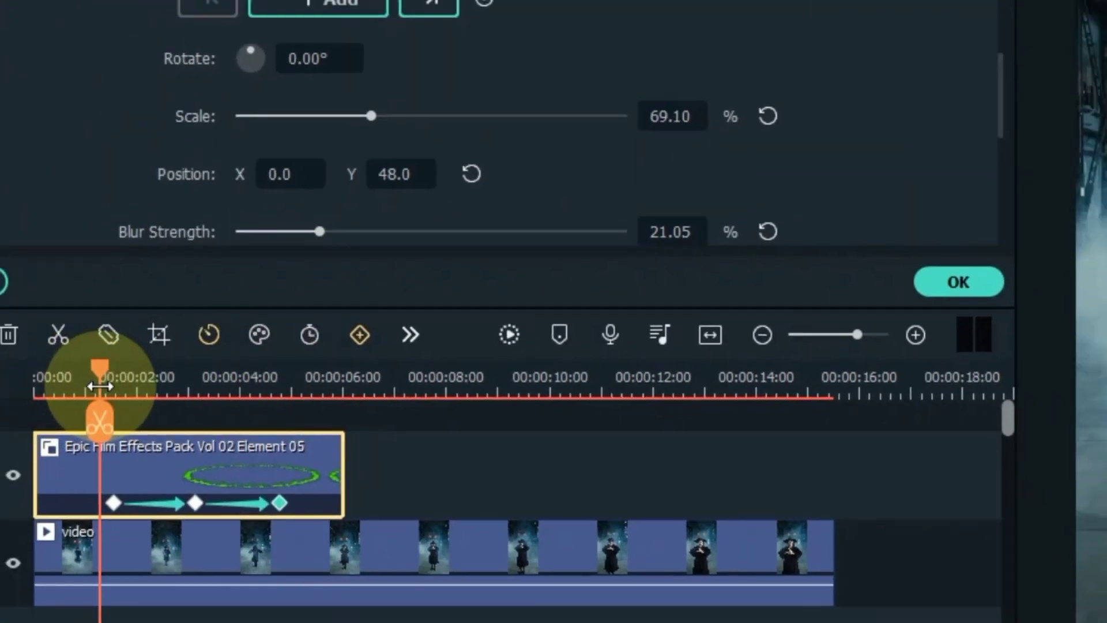
{"action": "key", "text": "space"}
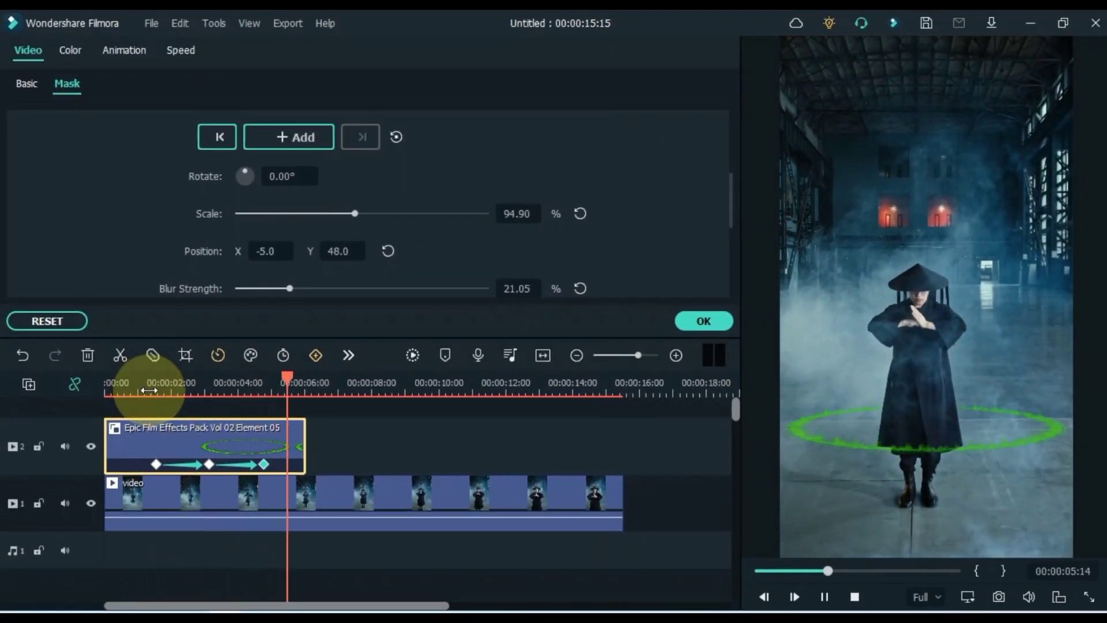
{"action": "key", "text": "space"}
{"action": "left_click", "coordinate": [703, 321]}
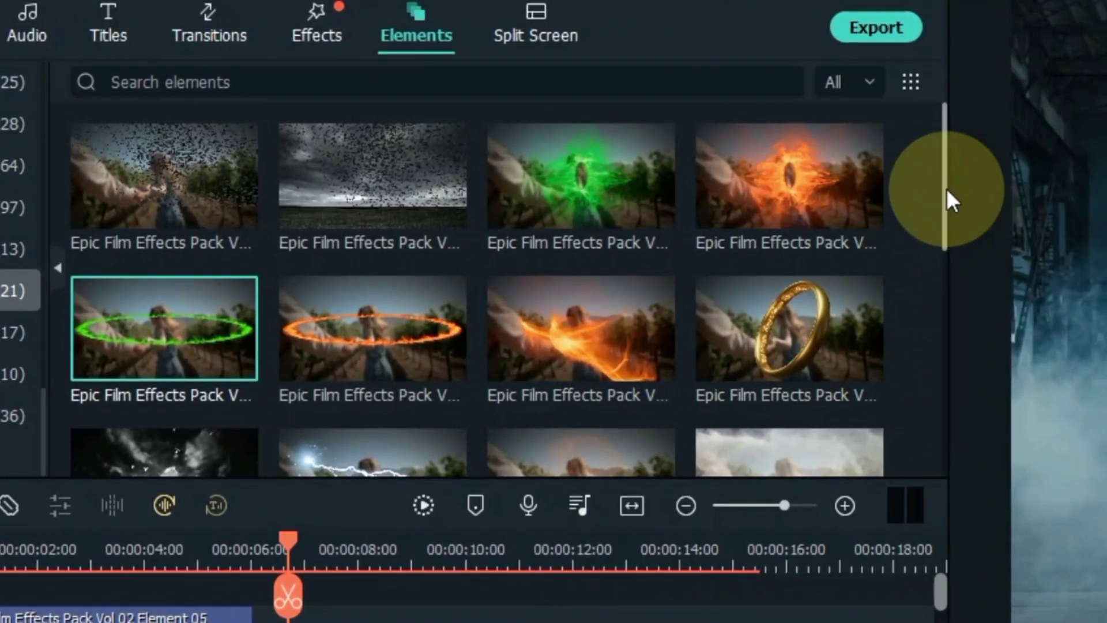
Step: Preview the orange and green fire beam elements at the end of the Epic Film Effects pack
{"action": "left_click_drag", "start_coordinate": [835, 173], "coordinate": [839, 187]}
{"action": "left_click_drag", "start_coordinate": [950, 211], "coordinate": [957, 408]}
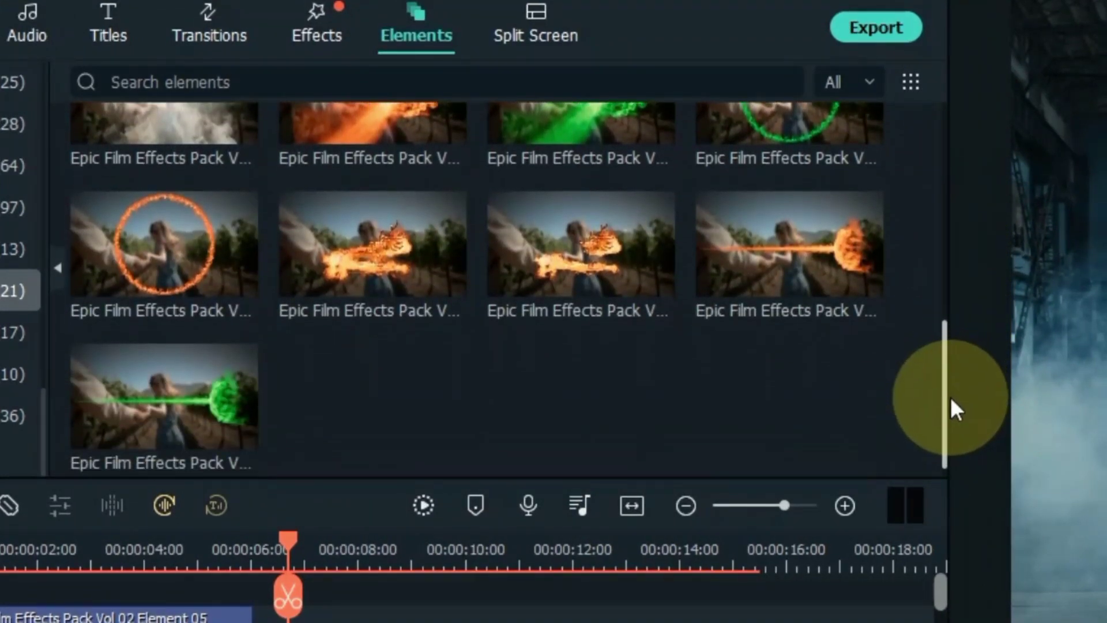
{"action": "mouse_move", "coordinate": [771, 285]}
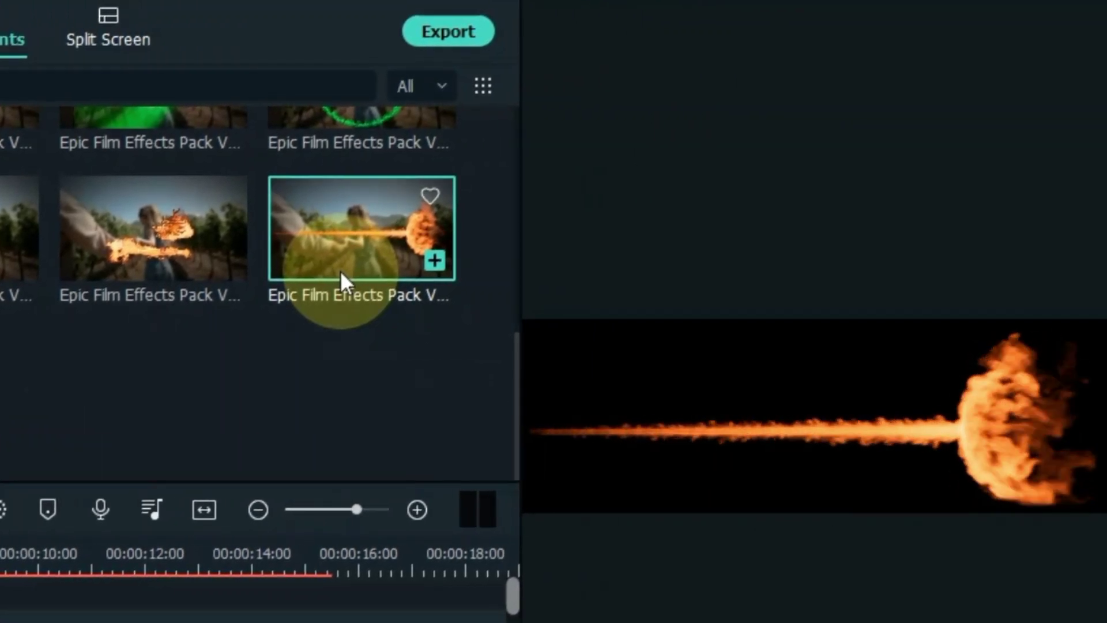
{"action": "left_click", "coordinate": [2, 419]}
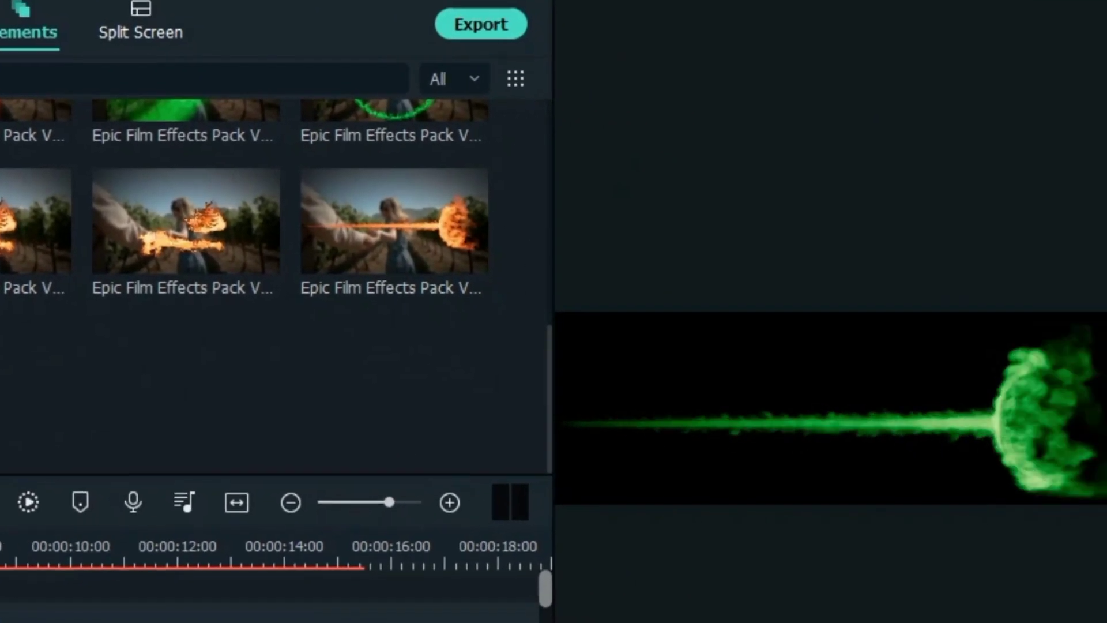
Step: Place the orange fire beam element on track 3 above the green ring, starting at 00:00:02:22
{"action": "left_click_drag", "start_coordinate": [347, 238], "coordinate": [296, 379]}
{"action": "left_click_drag", "start_coordinate": [278, 347], "coordinate": [240, 346]}
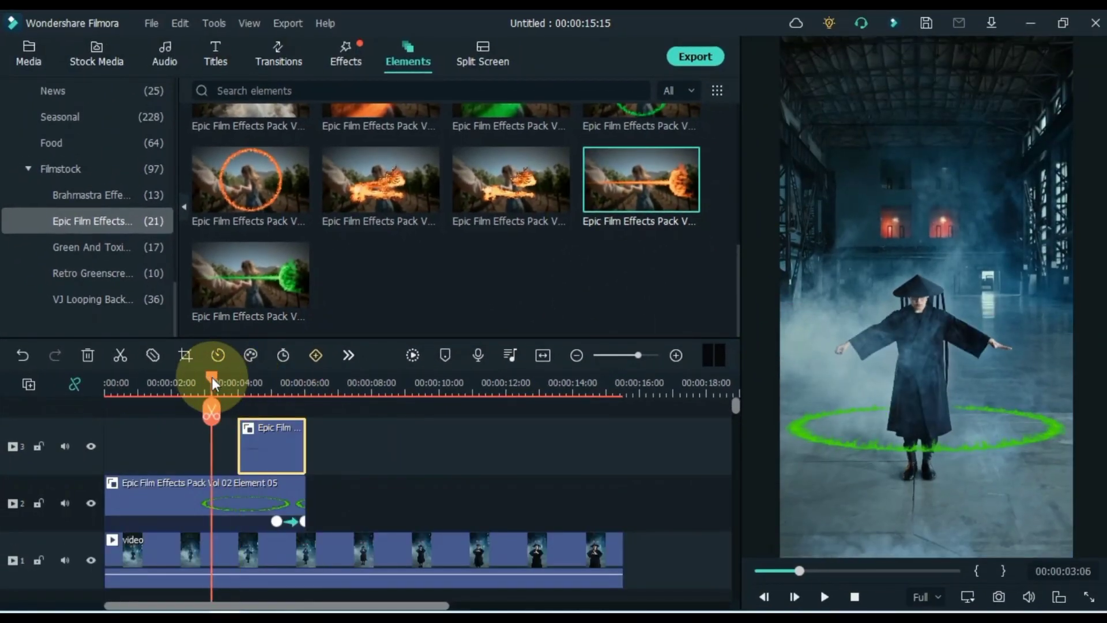
{"action": "left_click_drag", "start_coordinate": [213, 385], "coordinate": [198, 385]}
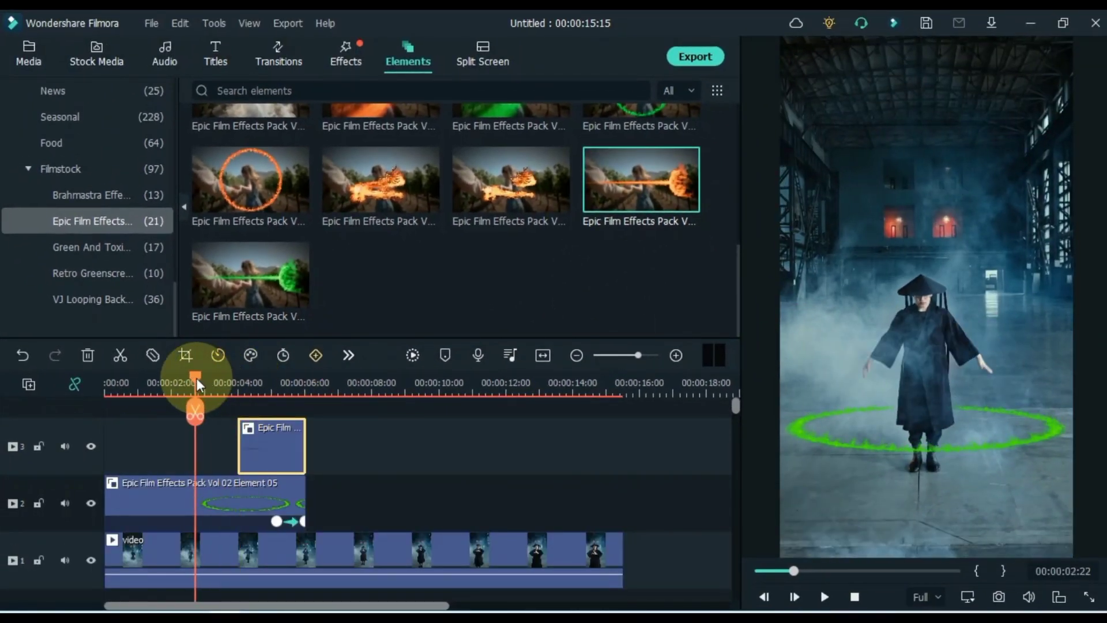
{"action": "left_click", "coordinate": [206, 382]}
Step: Scale the fire beam to 50%, rotate it 35.90° and move it over the outstretched arm at X 112.0, Y -77.0
{"action": "double_click", "coordinate": [219, 451]}
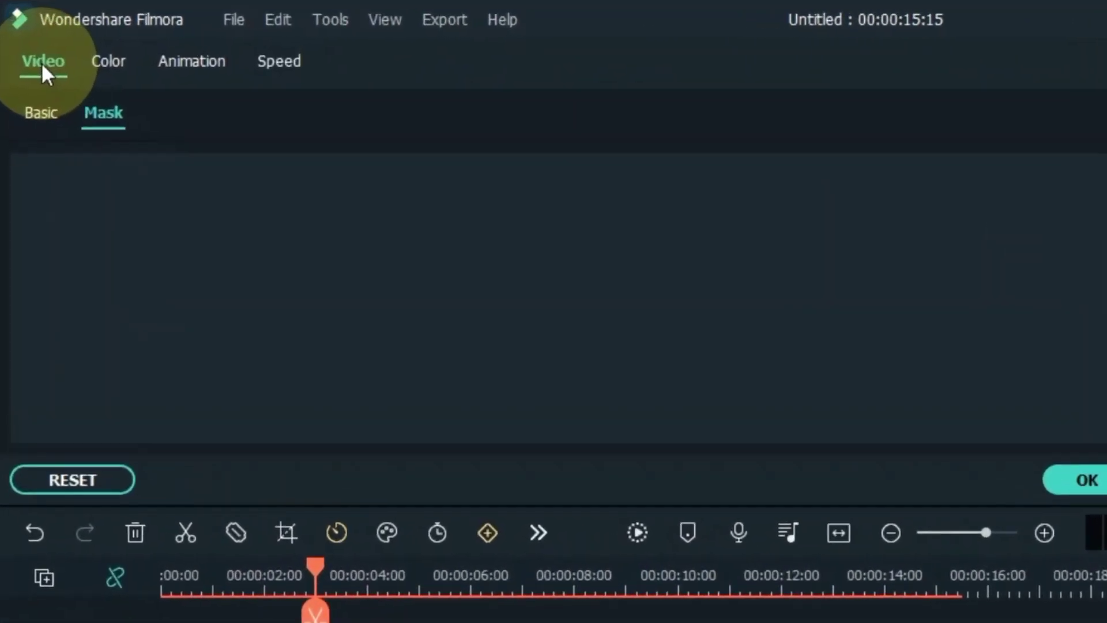
{"action": "left_click", "coordinate": [29, 82]}
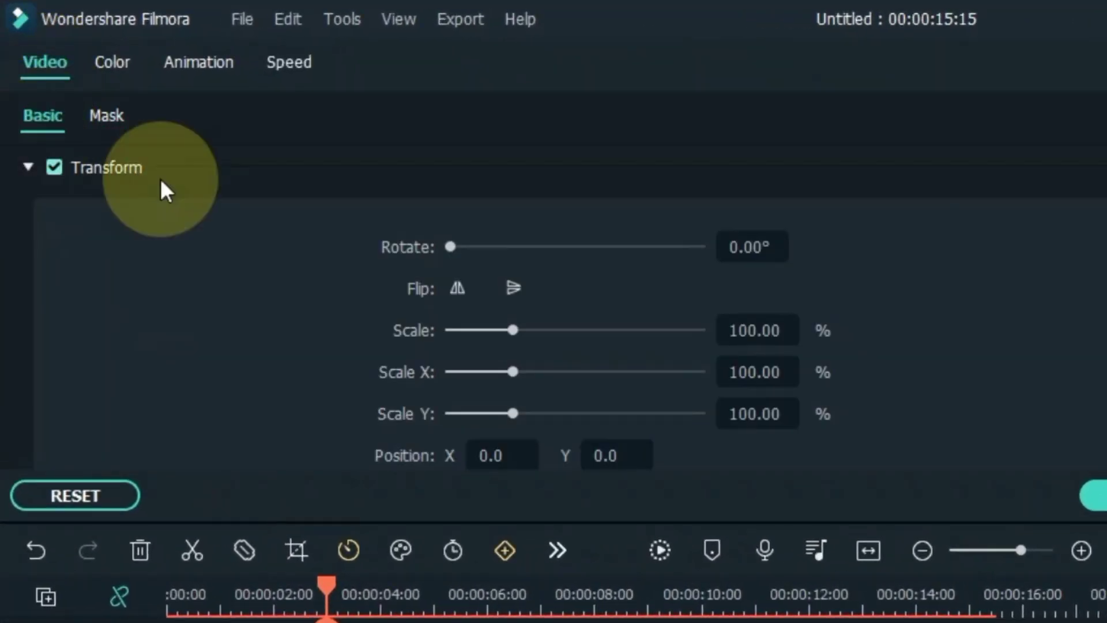
{"action": "left_click_drag", "start_coordinate": [760, 326], "coordinate": [691, 318]}
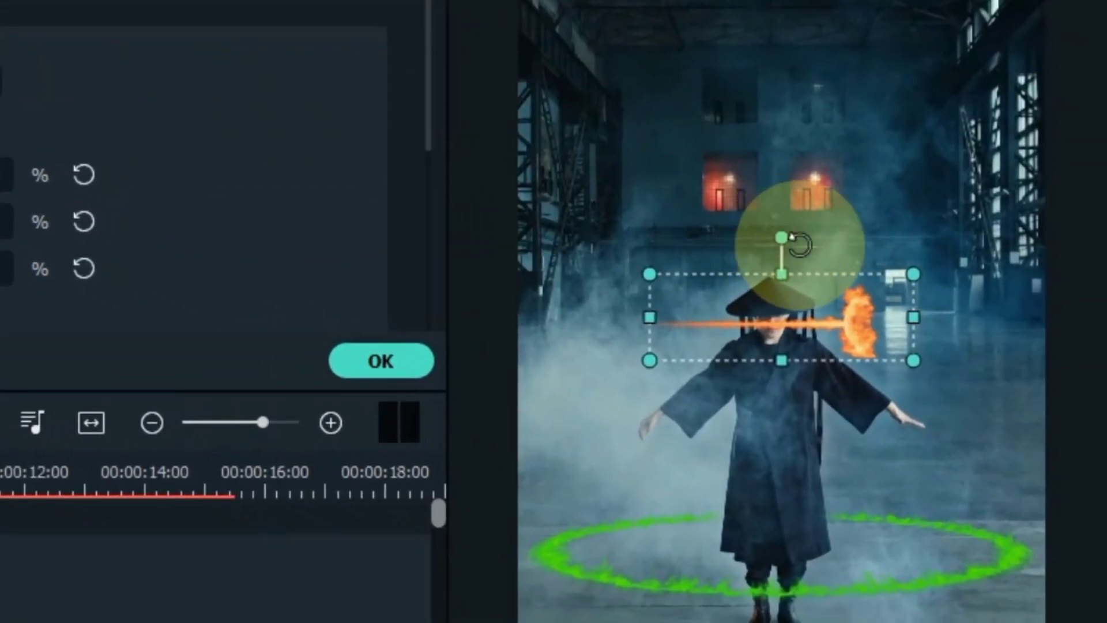
{"action": "left_click_drag", "start_coordinate": [882, 325], "coordinate": [914, 341]}
{"action": "left_click_drag", "start_coordinate": [766, 309], "coordinate": [954, 343]}
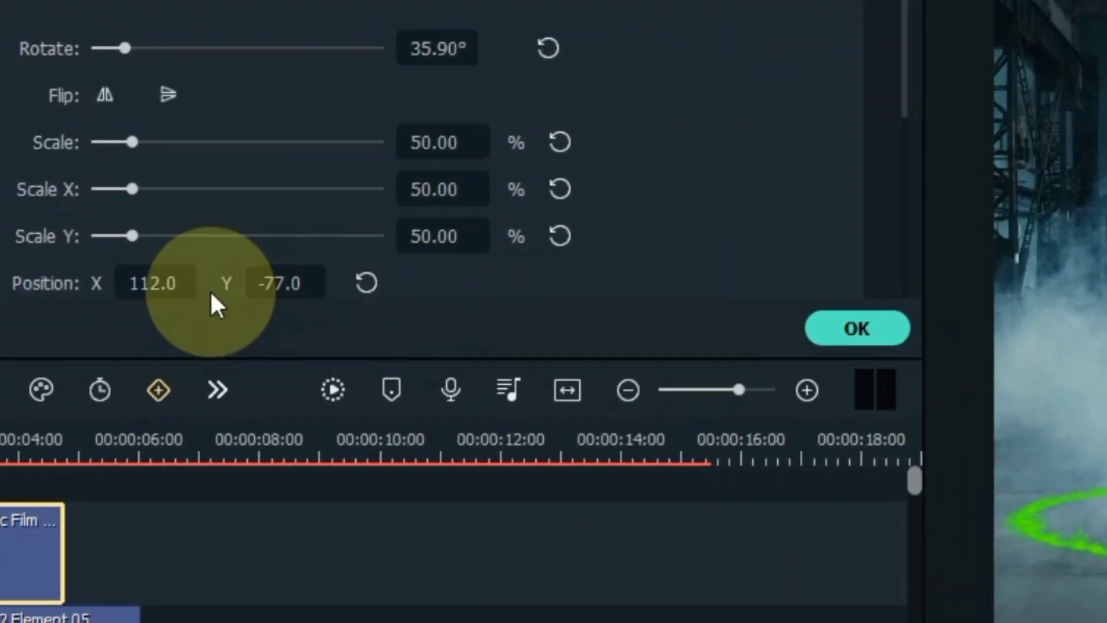
Step: Fine-tune the beam to X 108.0, Y -82.0 with a 40.01° rotation and play back the result
{"action": "left_click_drag", "start_coordinate": [154, 282], "coordinate": [143, 284]}
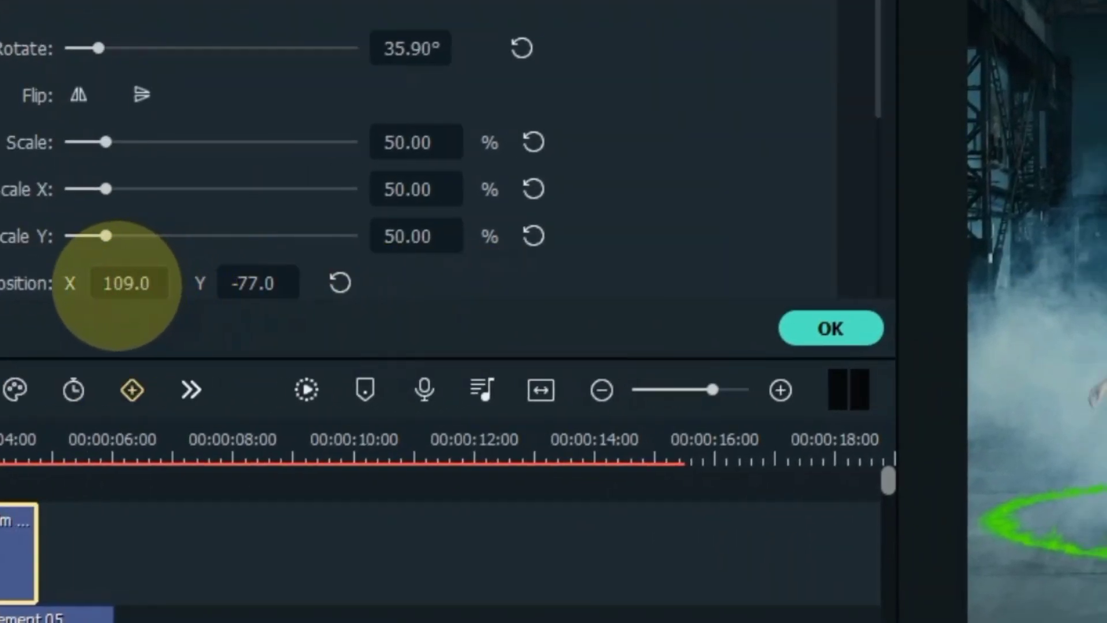
{"action": "key", "text": "Down"}
{"action": "key", "text": "Down"}
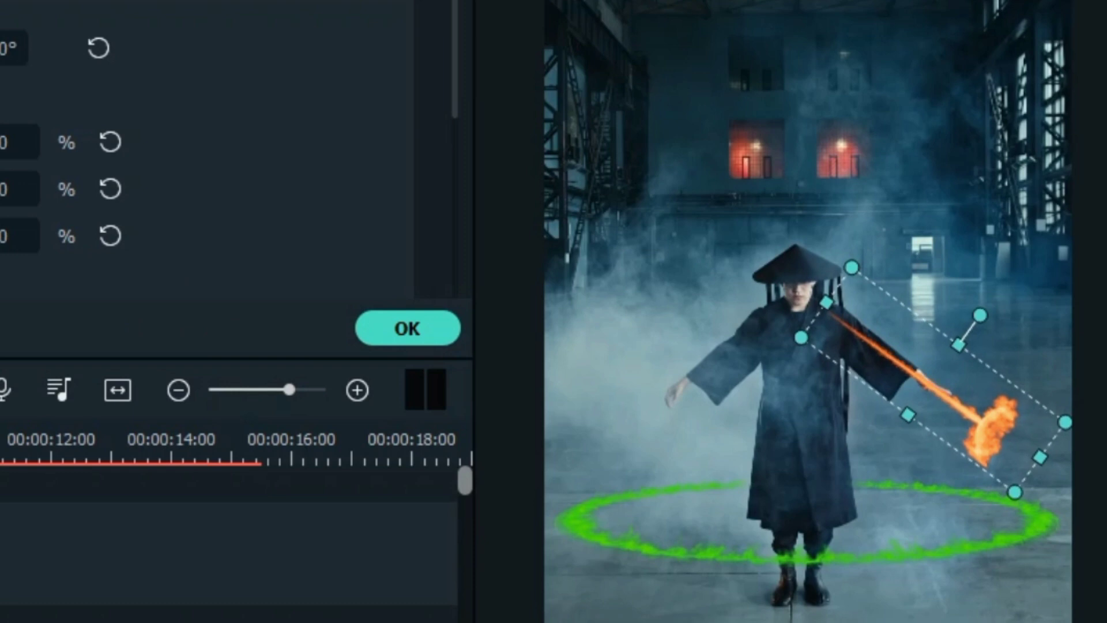
{"action": "left_click_drag", "start_coordinate": [981, 316], "coordinate": [979, 312]}
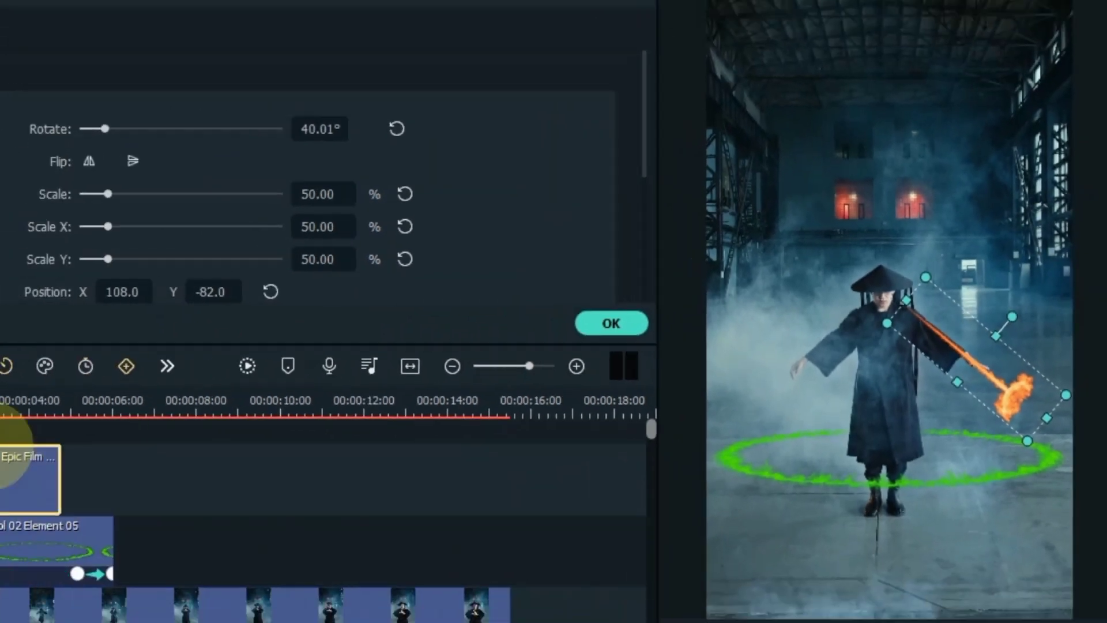
{"action": "left_click_drag", "start_coordinate": [204, 385], "coordinate": [182, 388]}
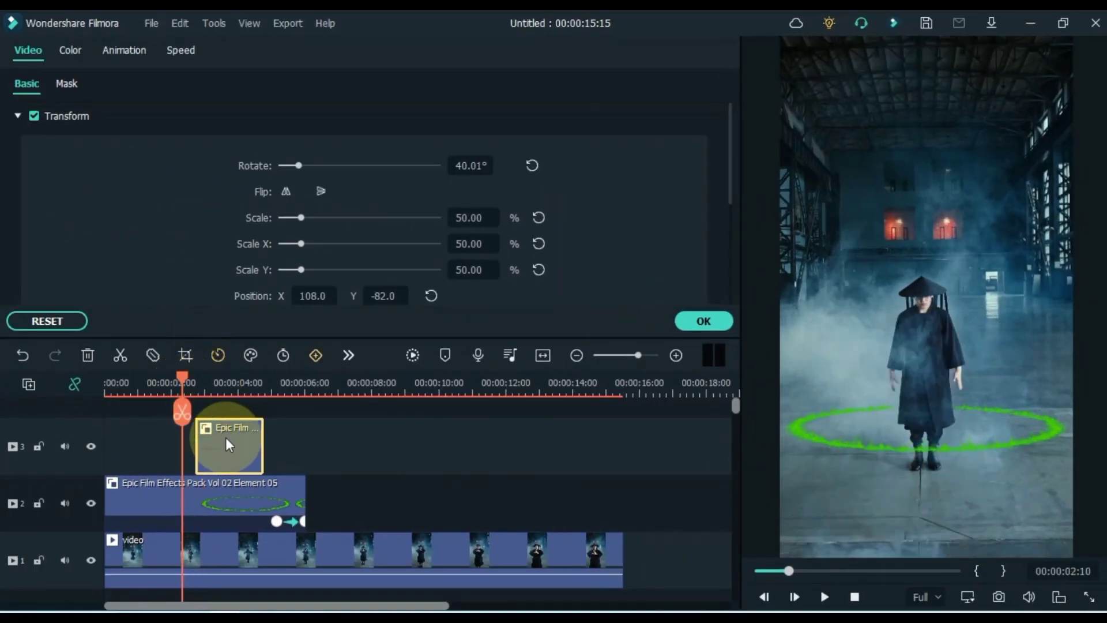
{"action": "key", "text": "space"}
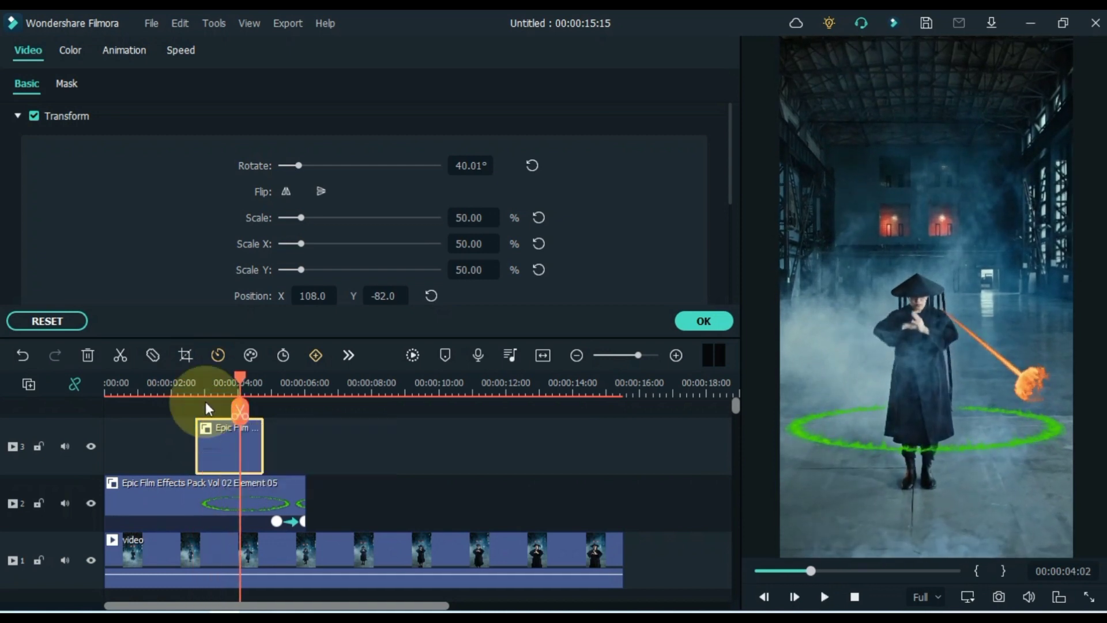
Step: Set the beam's scale to 42% and add an animation keyframe near the start of its clip
{"action": "left_click", "coordinate": [195, 386]}
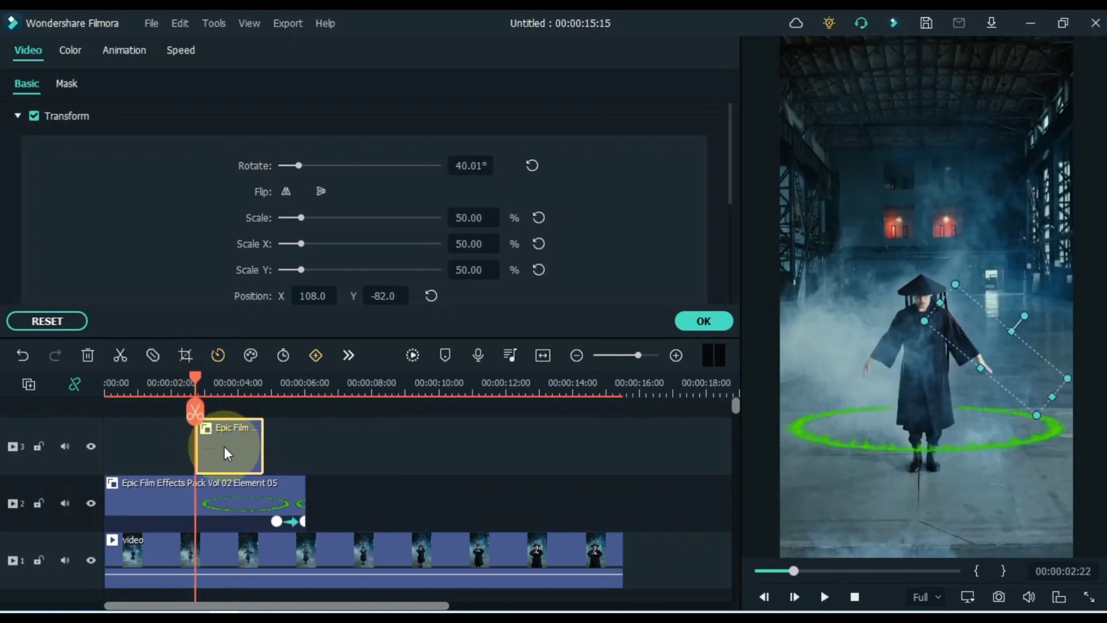
{"action": "left_click", "coordinate": [201, 379]}
{"action": "left_click_drag", "start_coordinate": [466, 220], "coordinate": [466, 219]}
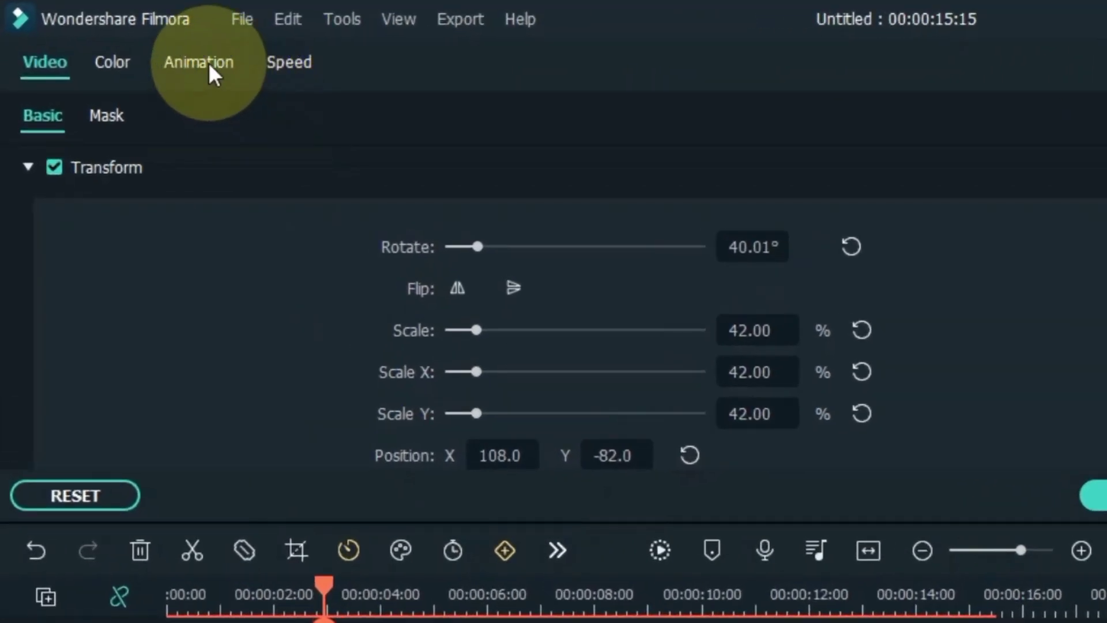
{"action": "left_click", "coordinate": [208, 62]}
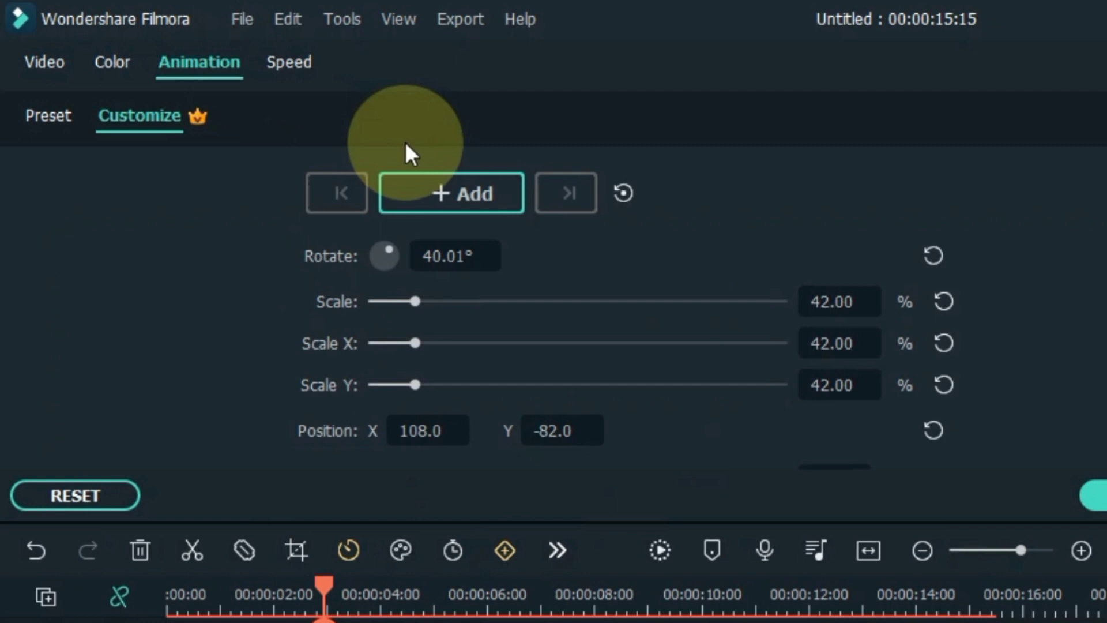
{"action": "left_click", "coordinate": [441, 196]}
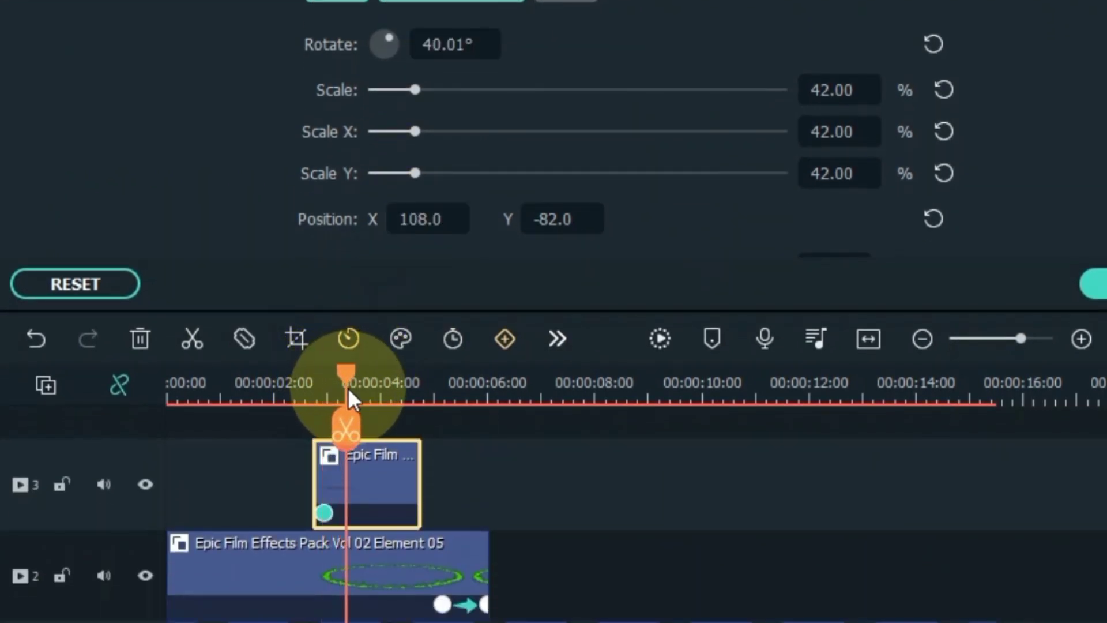
Step: Key the beam at successive points along the hand's movement, using X positions of 129.0 and 88.0 and a rotation of 35.01°
{"action": "left_click_drag", "start_coordinate": [439, 222], "coordinate": [446, 219]}
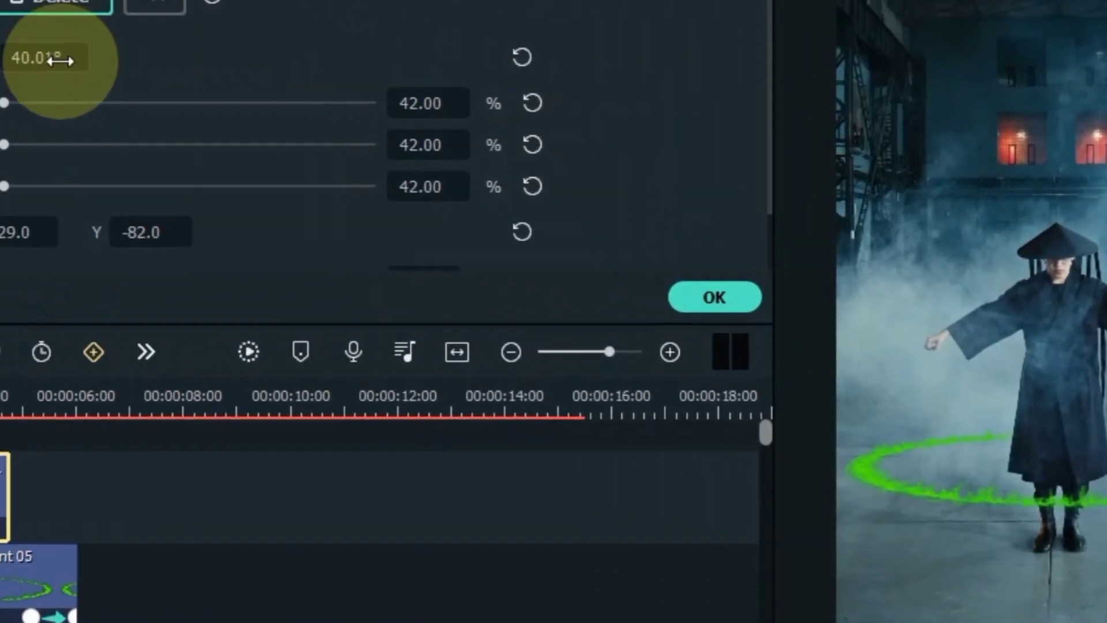
{"action": "left_click_drag", "start_coordinate": [60, 59], "coordinate": [33, 59]}
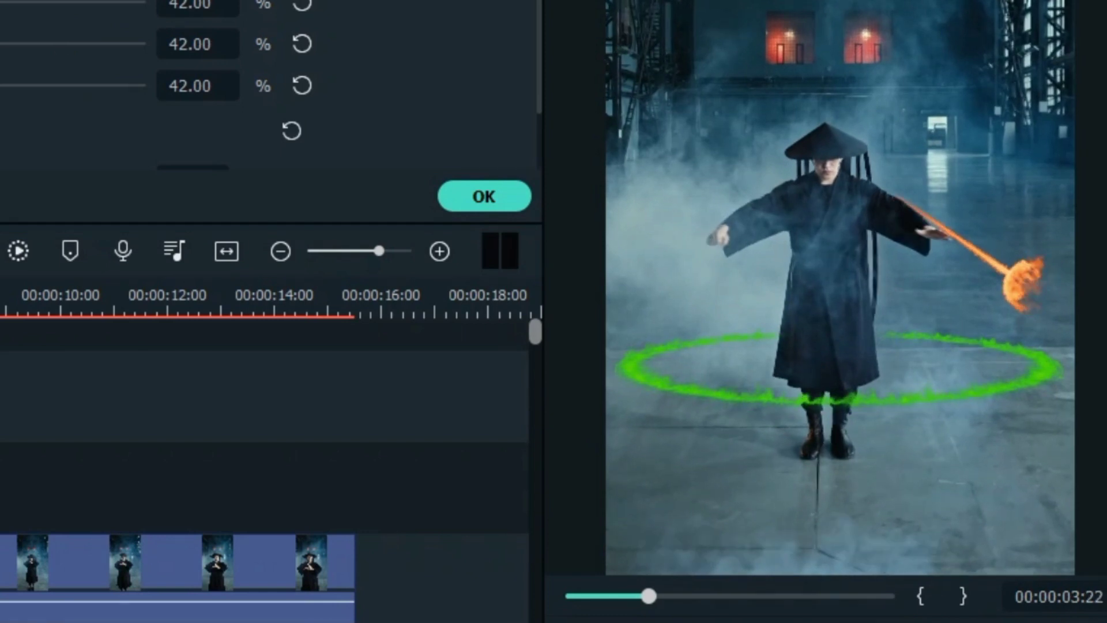
{"action": "mouse_move", "coordinate": [208, 175]}
{"action": "left_mouse_down"}
{"action": "mouse_move", "coordinate": [180, 173]}
{"action": "mouse_move", "coordinate": [247, 178]}
{"action": "mouse_move", "coordinate": [221, 178]}
{"action": "left_mouse_up"}
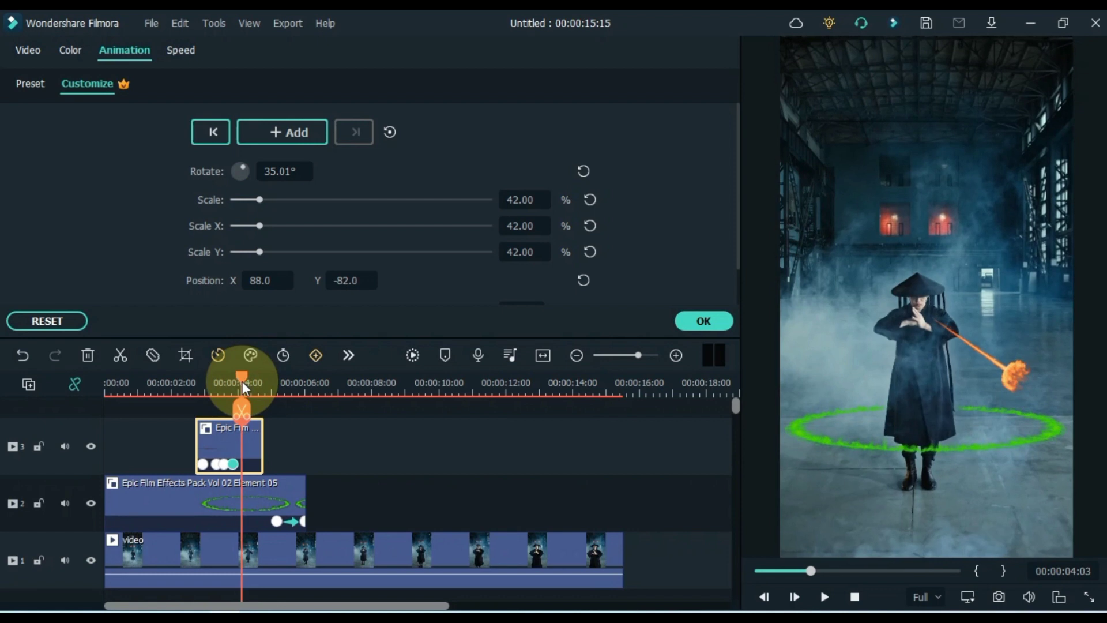
Step: Key the beam's X position at 58.0 at 00:00:04:03 and play back the animated beam
{"action": "left_click_drag", "start_coordinate": [277, 395], "coordinate": [324, 392]}
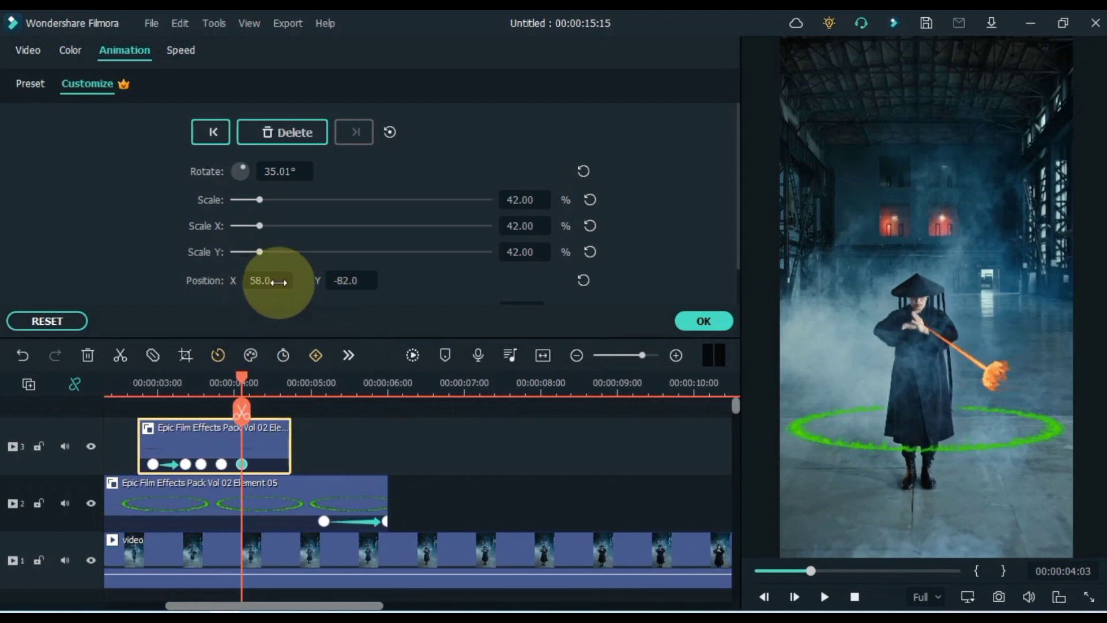
{"action": "left_click_drag", "start_coordinate": [242, 380], "coordinate": [256, 389]}
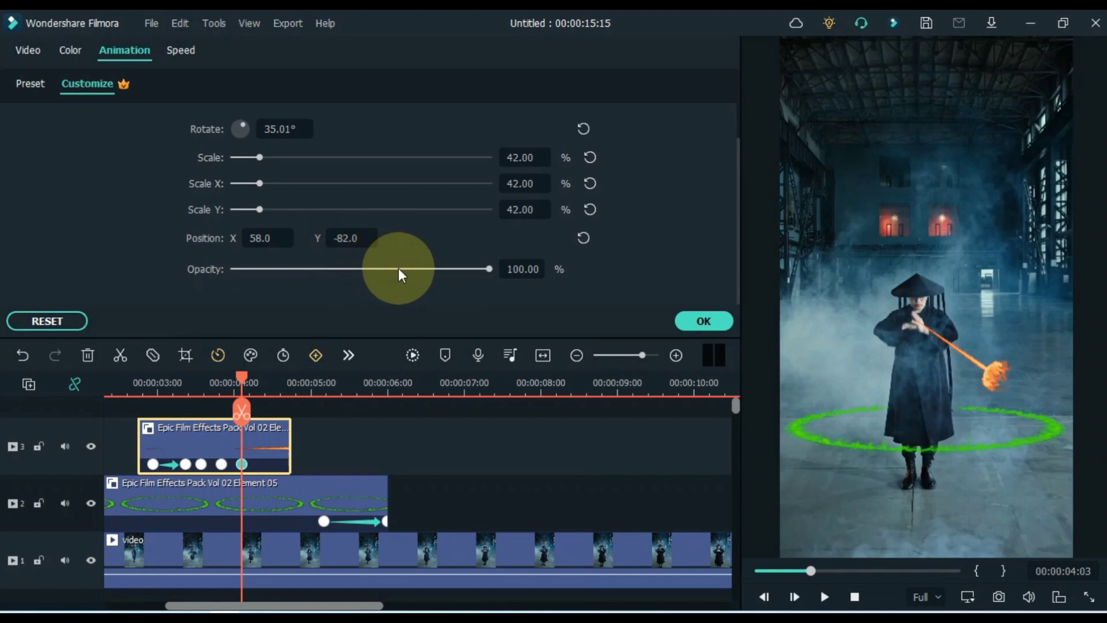
{"action": "left_click_drag", "start_coordinate": [402, 275], "coordinate": [230, 269]}
{"action": "left_click", "coordinate": [140, 383]}
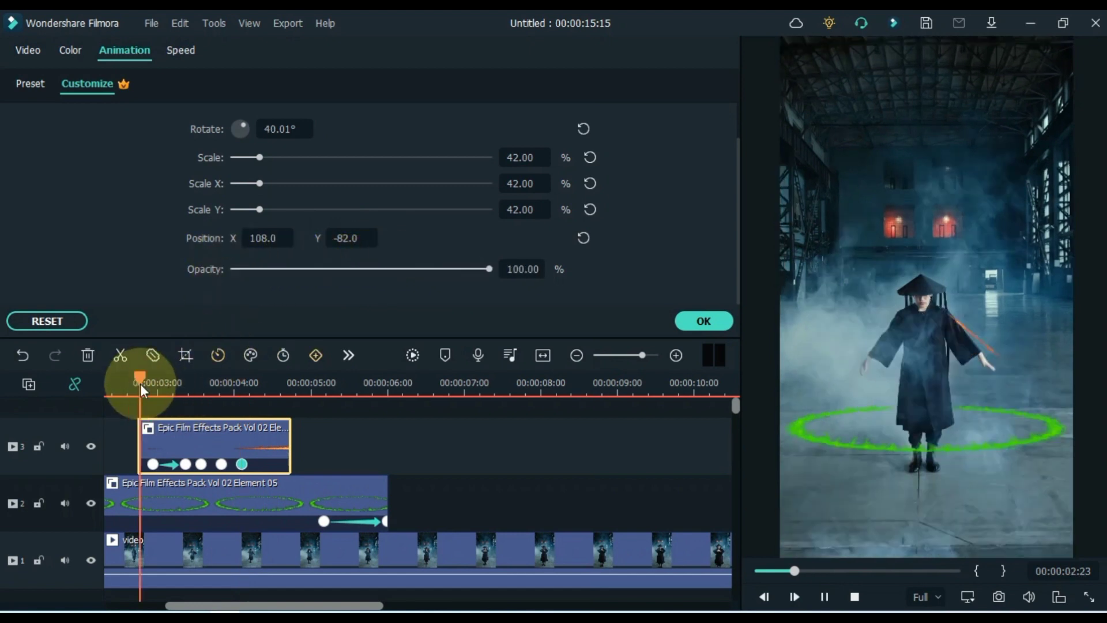
{"action": "key", "text": "space"}
{"action": "key", "text": "space"}
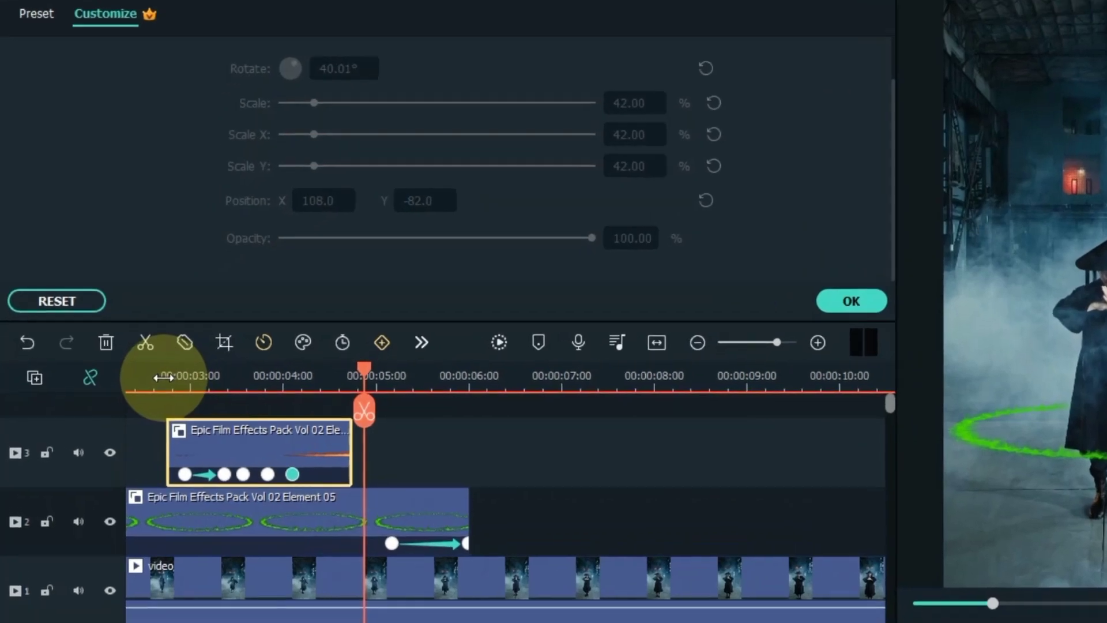
Step: Copy the animated beam clip onto a new video track 4, directly above the original
{"action": "left_click", "coordinate": [137, 384]}
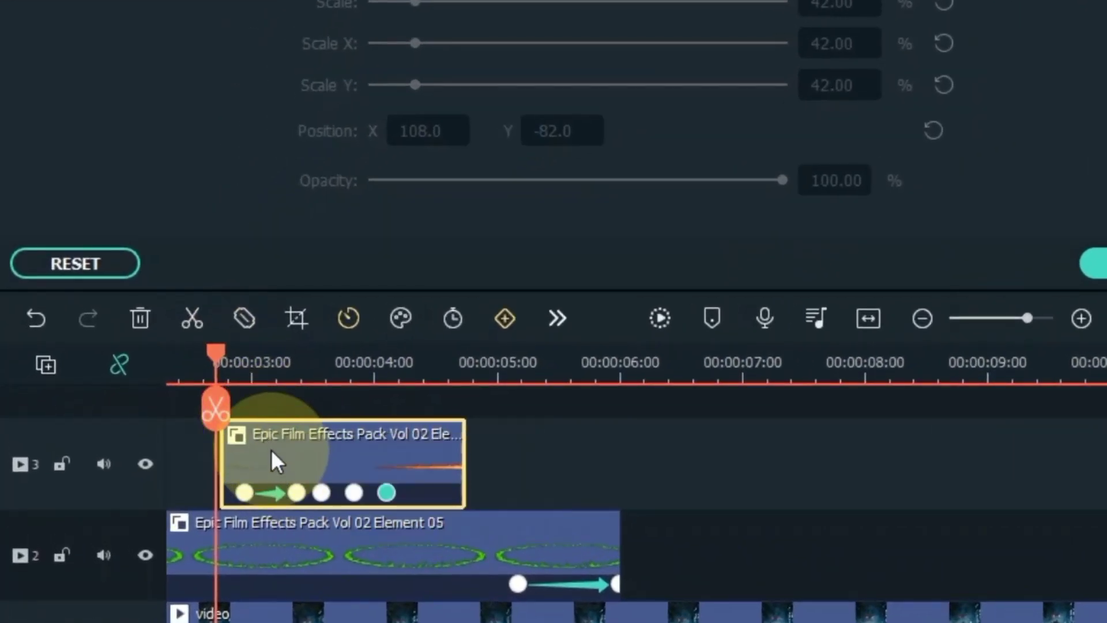
{"action": "right_click", "coordinate": [271, 446]}
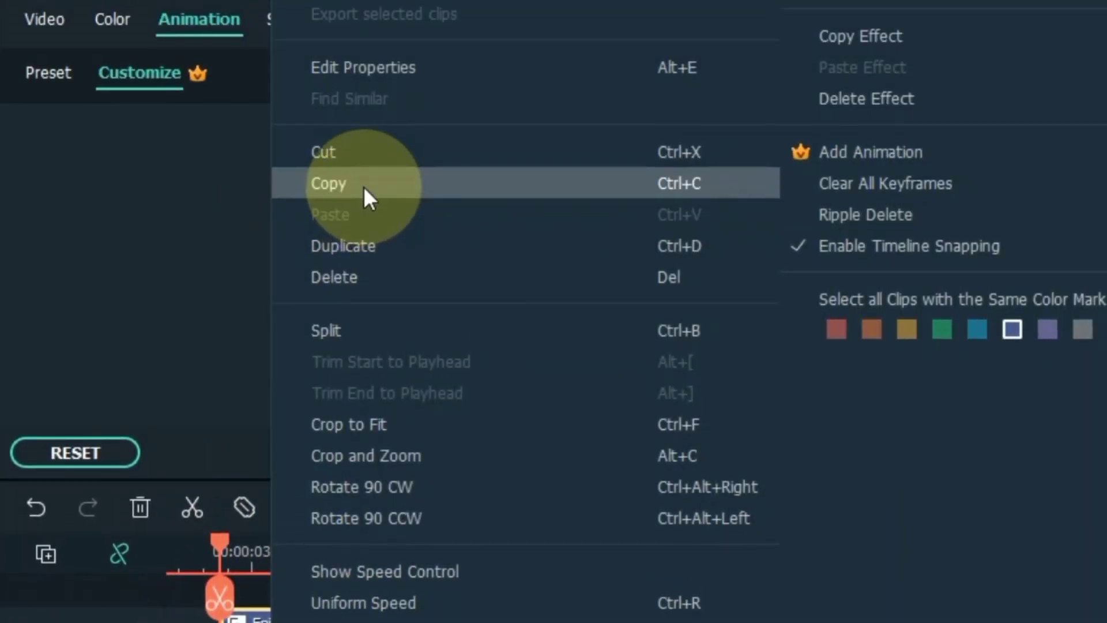
{"action": "left_click", "coordinate": [363, 186]}
{"action": "left_click", "coordinate": [46, 554]}
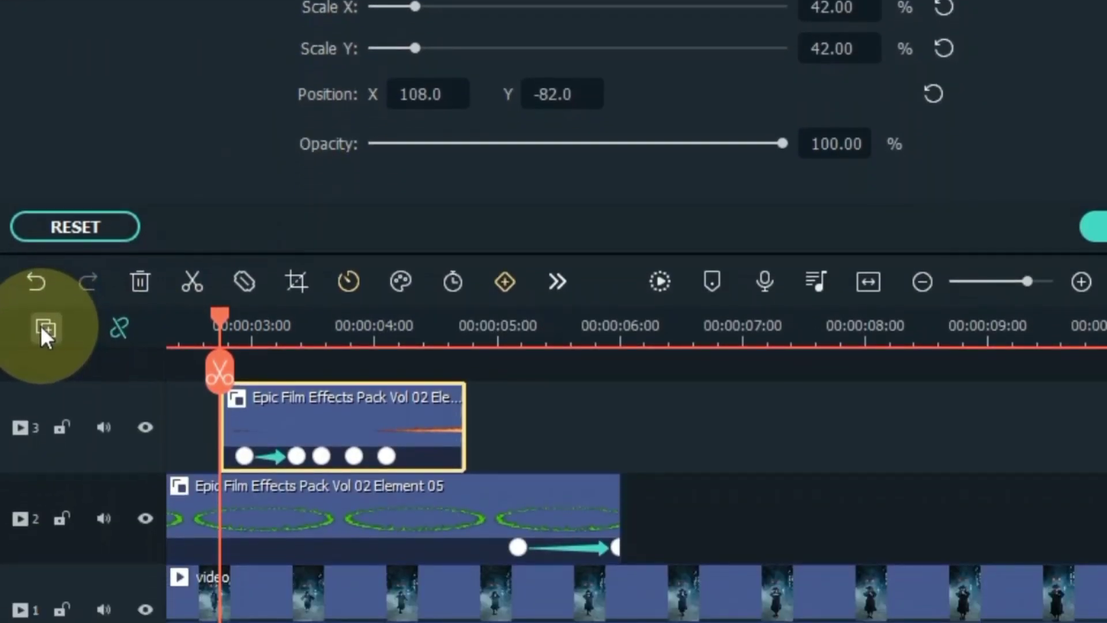
{"action": "left_click", "coordinate": [46, 329]}
{"action": "left_click", "coordinate": [116, 369]}
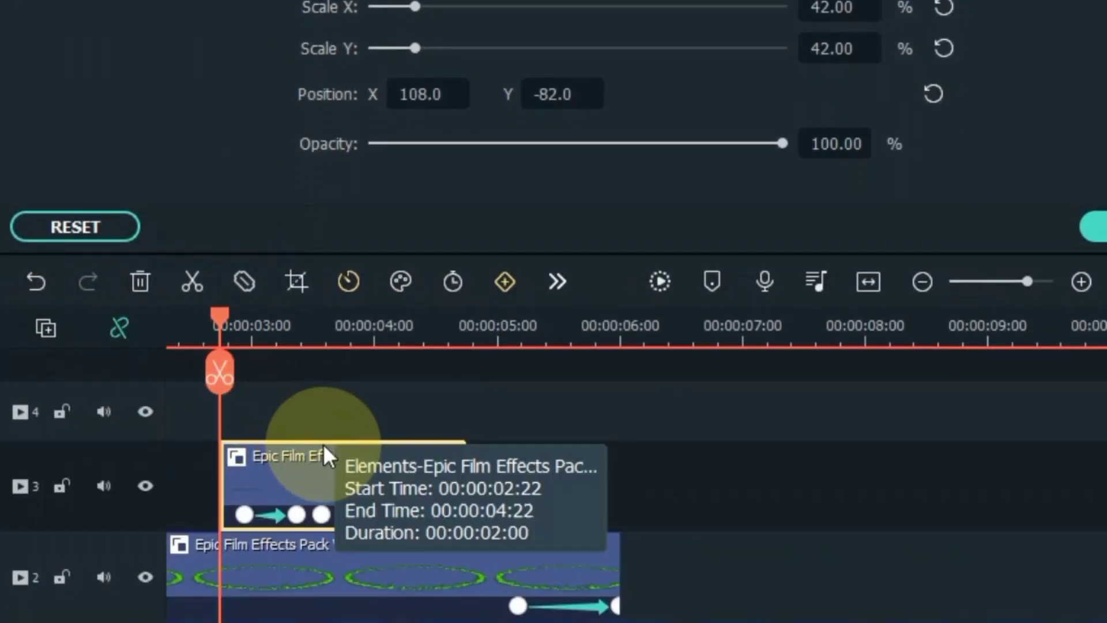
{"action": "left_click", "coordinate": [278, 402]}
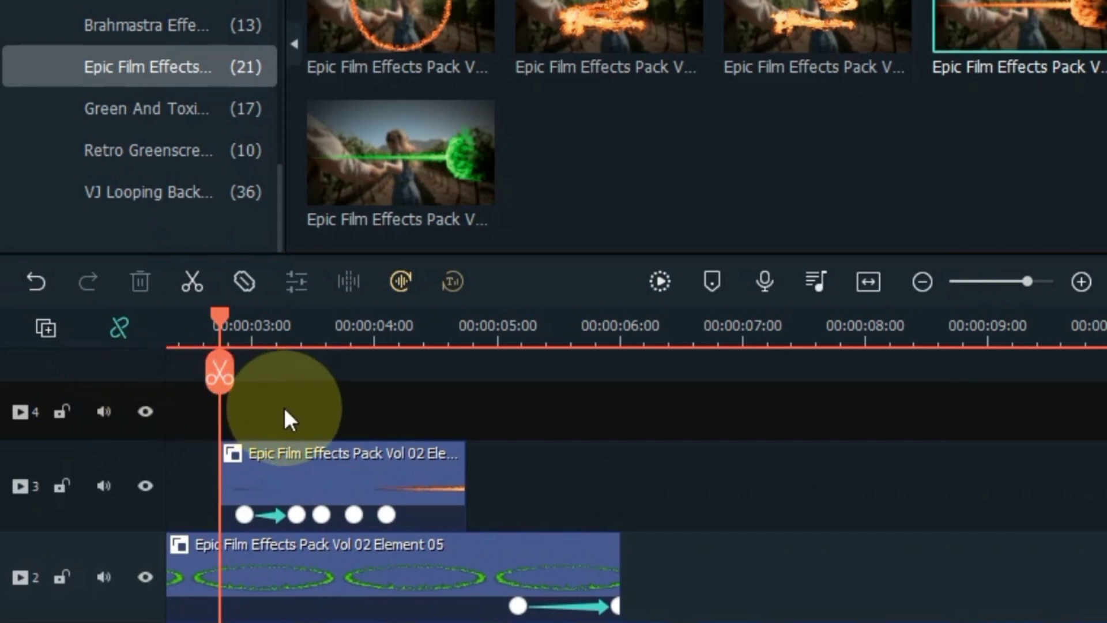
{"action": "right_click", "coordinate": [283, 407]}
{"action": "left_click", "coordinate": [356, 489]}
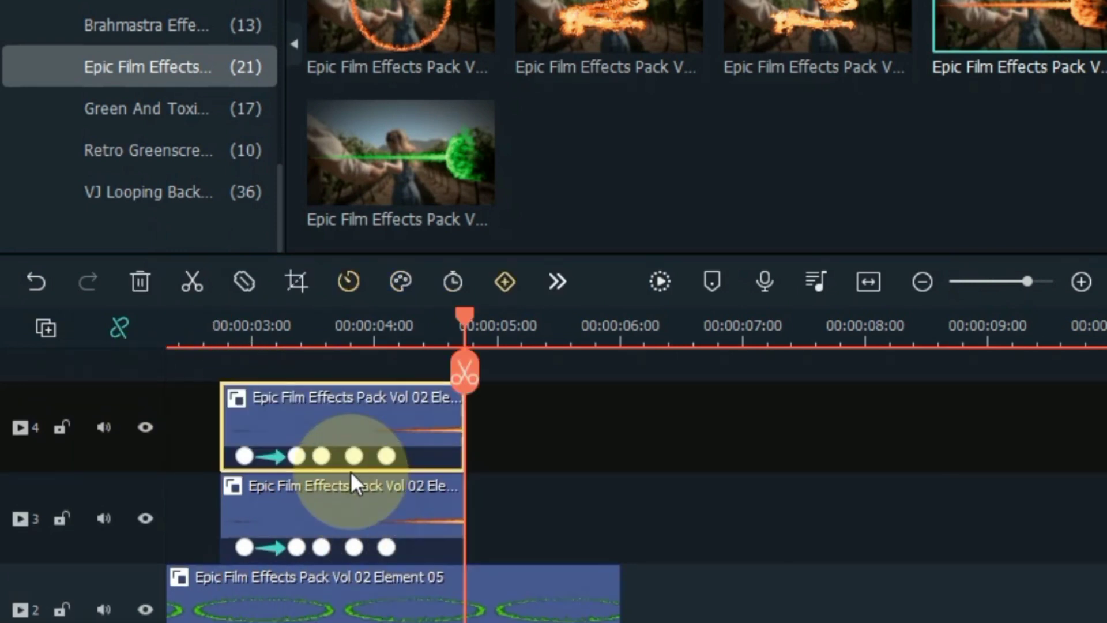
Step: Clear all keyframes from the copied beam clip on track 4
{"action": "left_click", "coordinate": [244, 338]}
{"action": "right_click", "coordinate": [348, 416]}
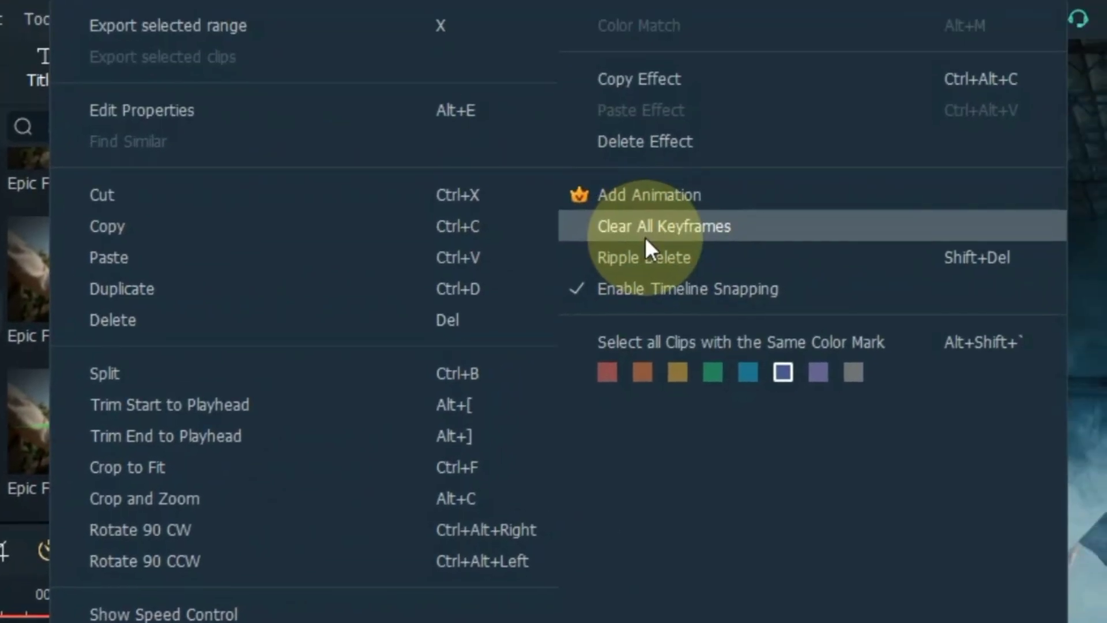
{"action": "left_click", "coordinate": [646, 238]}
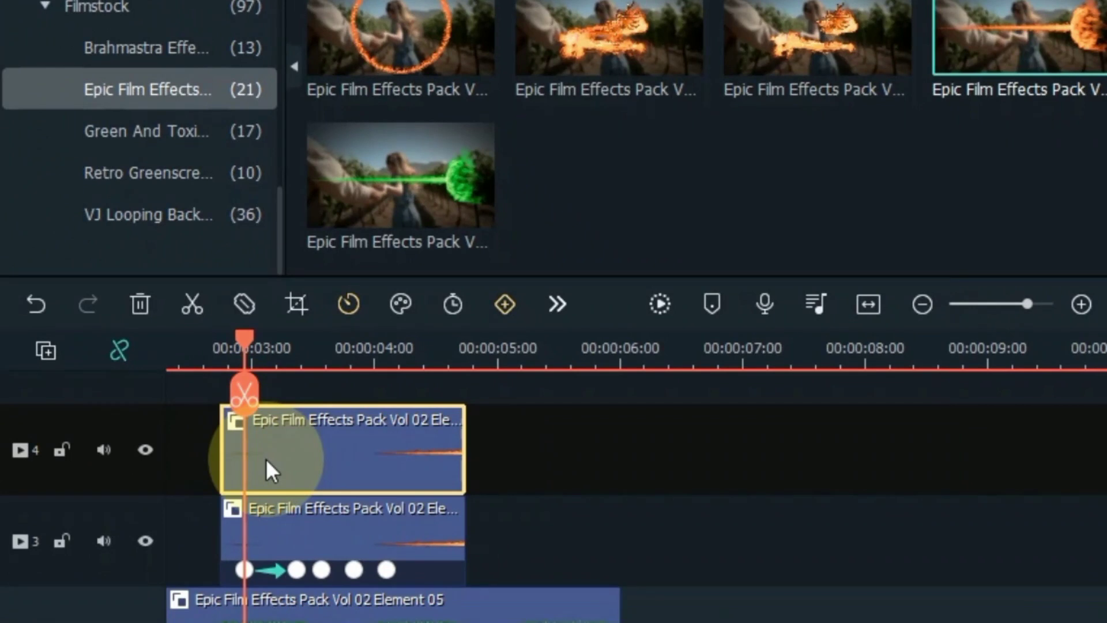
Step: Rotate the copied beam on track 4 to 138.73° and place it over the opposite hand at X -92.4, Y -97.5
{"action": "double_click", "coordinate": [265, 459]}
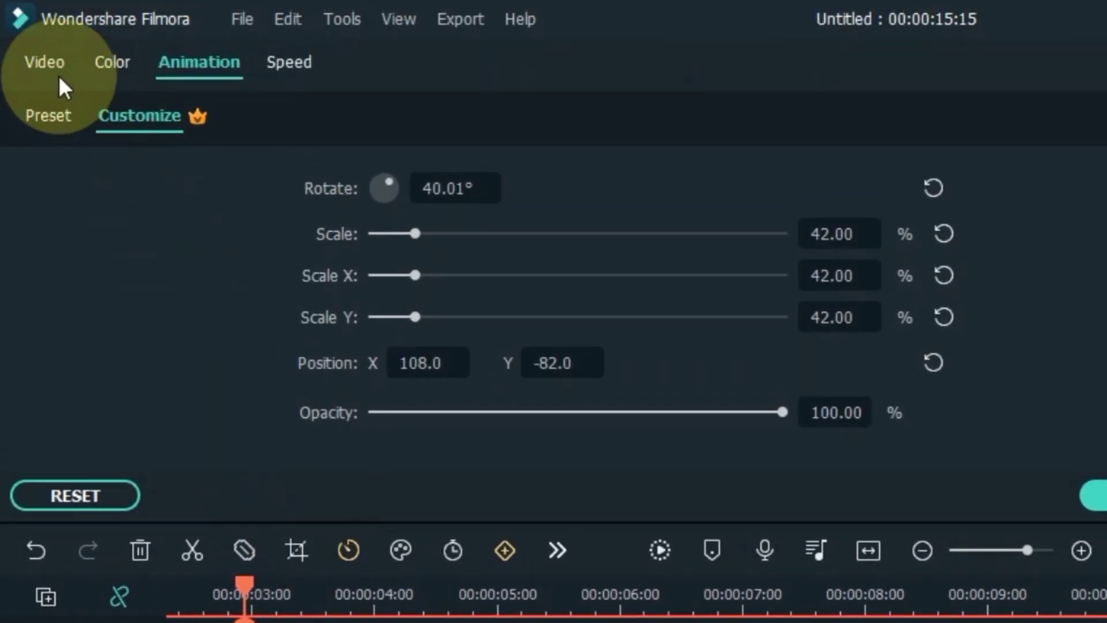
{"action": "left_click", "coordinate": [50, 62]}
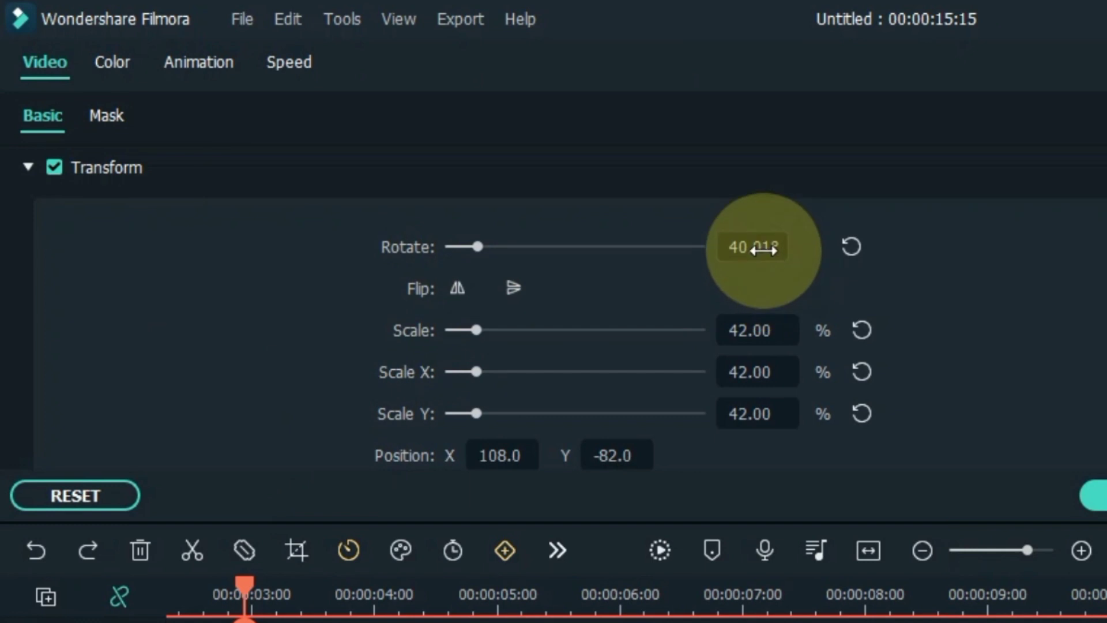
{"action": "left_click_drag", "start_coordinate": [780, 246], "coordinate": [936, 262]}
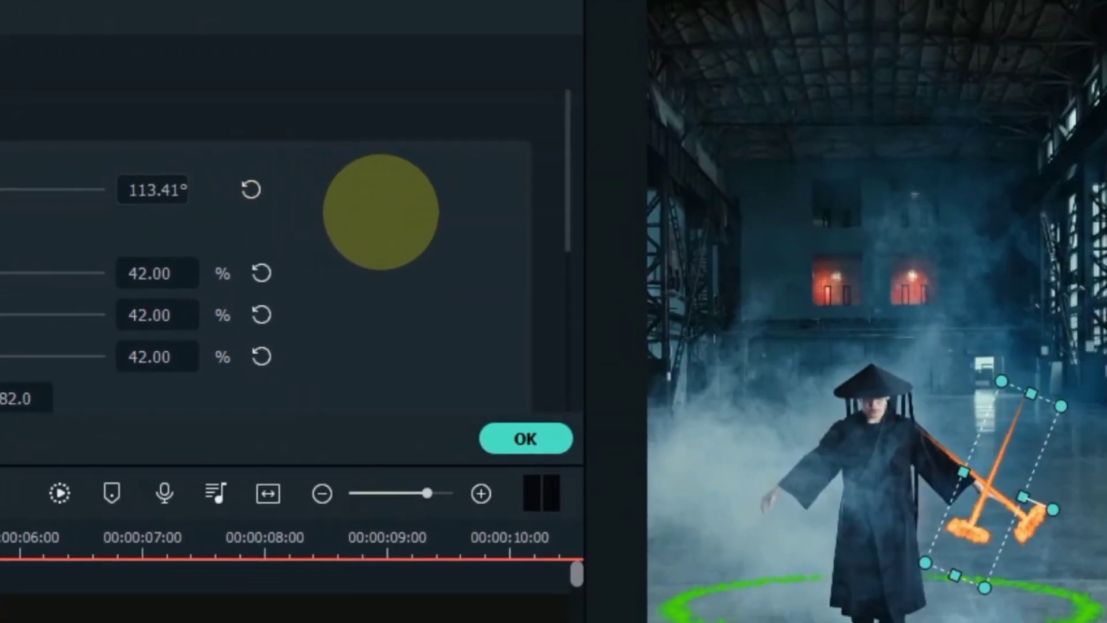
{"action": "left_click_drag", "start_coordinate": [381, 212], "coordinate": [392, 211]}
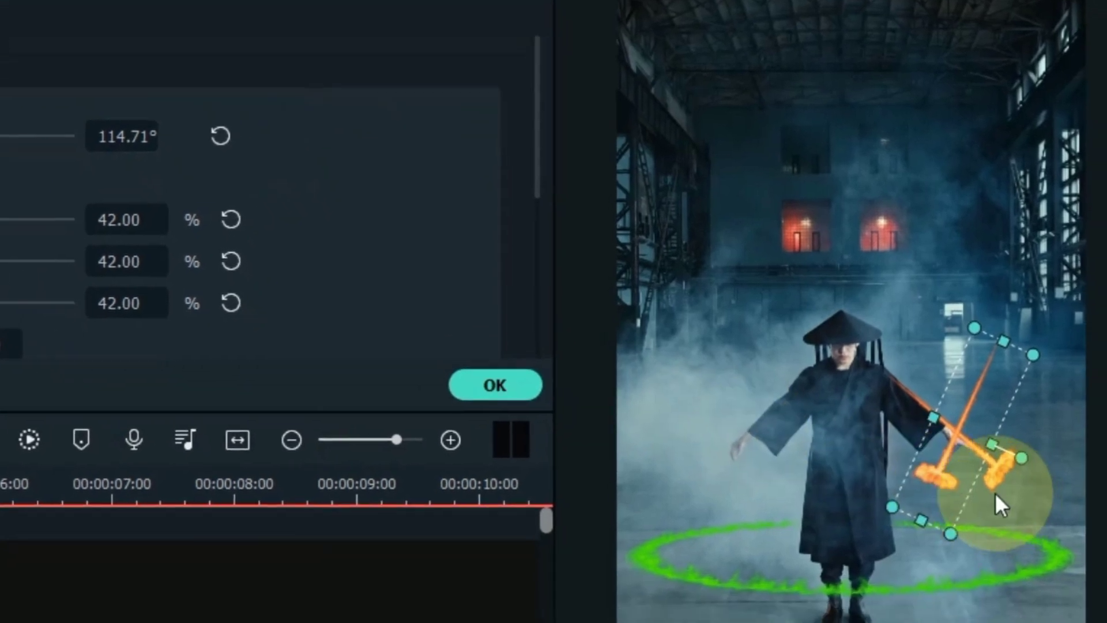
{"action": "left_click_drag", "start_coordinate": [962, 544], "coordinate": [877, 535]}
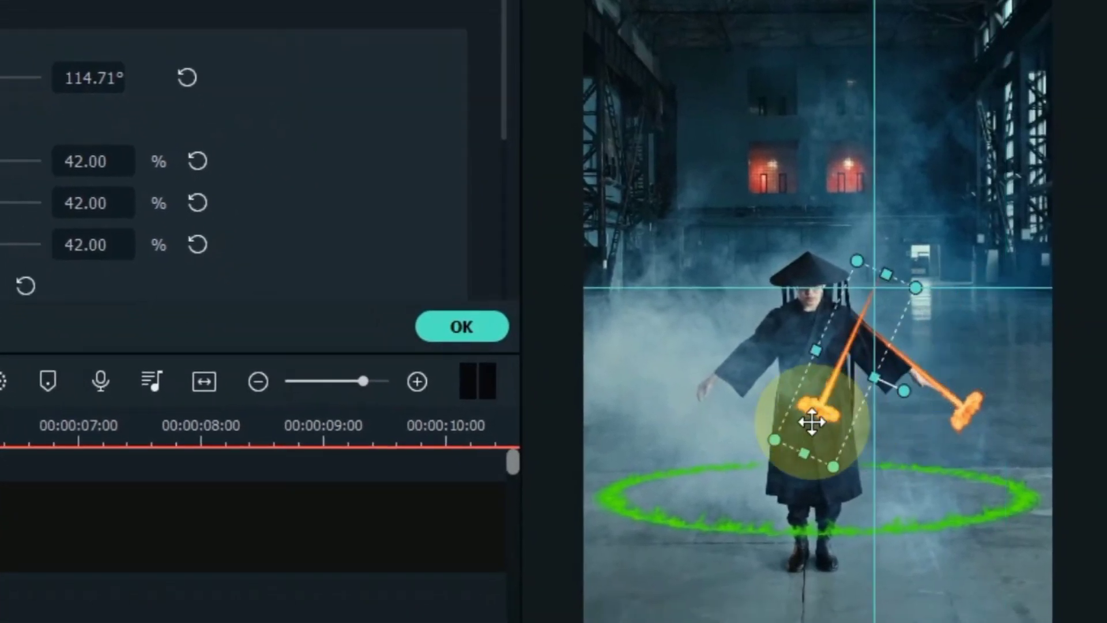
{"action": "left_click_drag", "start_coordinate": [812, 422], "coordinate": [707, 420]}
{"action": "left_click_drag", "start_coordinate": [786, 392], "coordinate": [780, 421]}
{"action": "left_click_drag", "start_coordinate": [732, 363], "coordinate": [724, 376]}
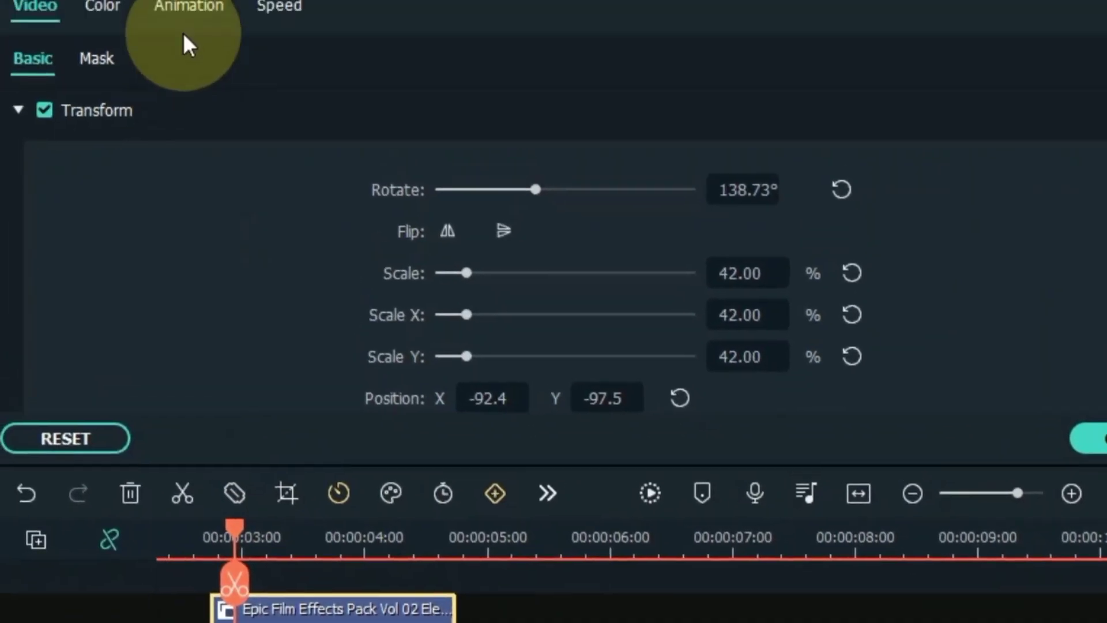
Step: Add the copied beam's first keyframe, and key it at 00:00:03:11 with rotation 149.32° and position X -117.7, Y -79.9
{"action": "left_click", "coordinate": [187, 15]}
{"action": "scroll", "coordinate": [577, 217], "scroll_direction": "up", "scroll_amount": 2}
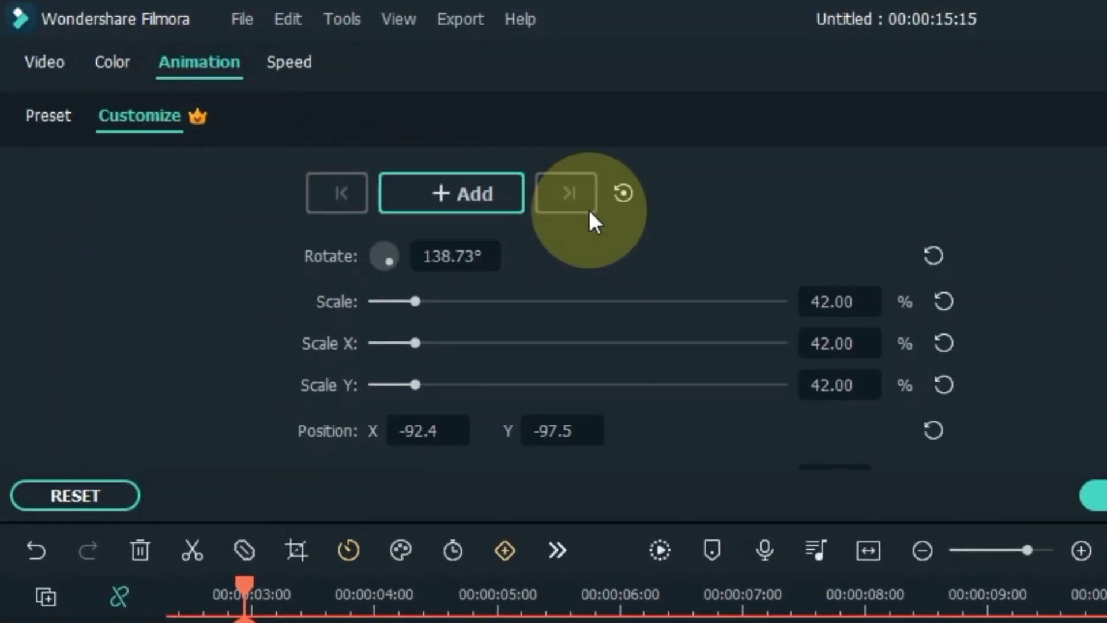
{"action": "left_click", "coordinate": [480, 194]}
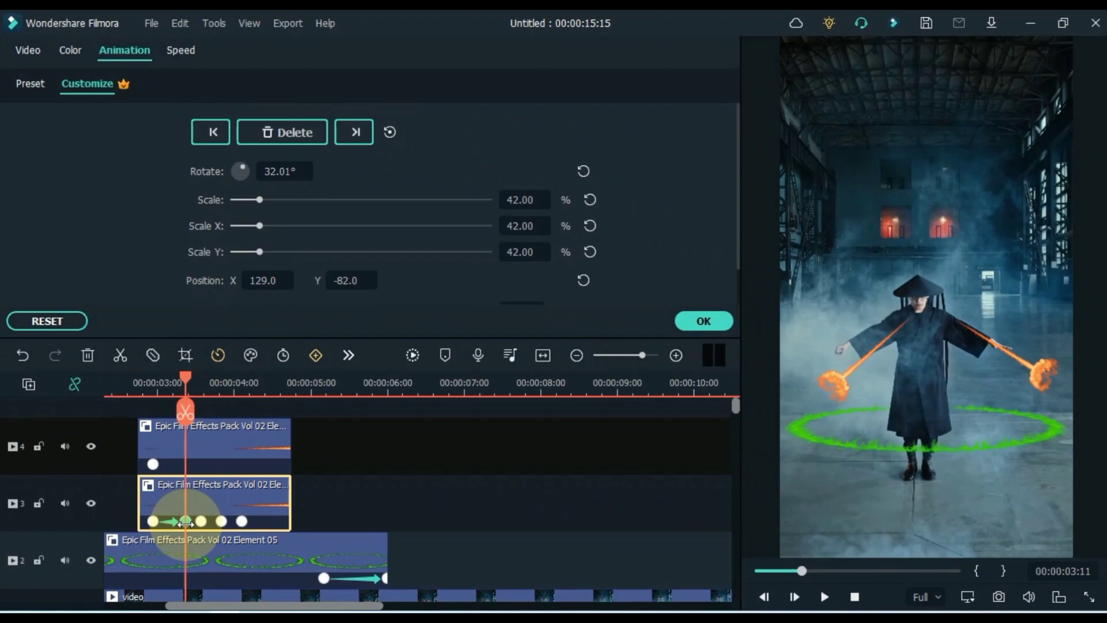
{"action": "left_click", "coordinate": [209, 457]}
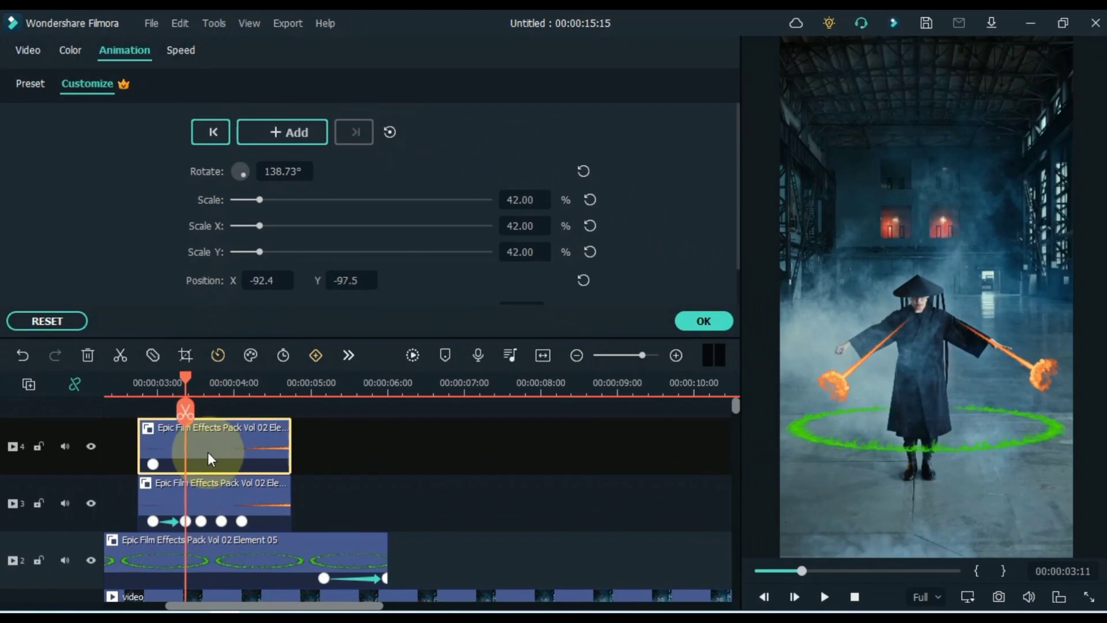
{"action": "left_click_drag", "start_coordinate": [848, 378], "coordinate": [871, 379]}
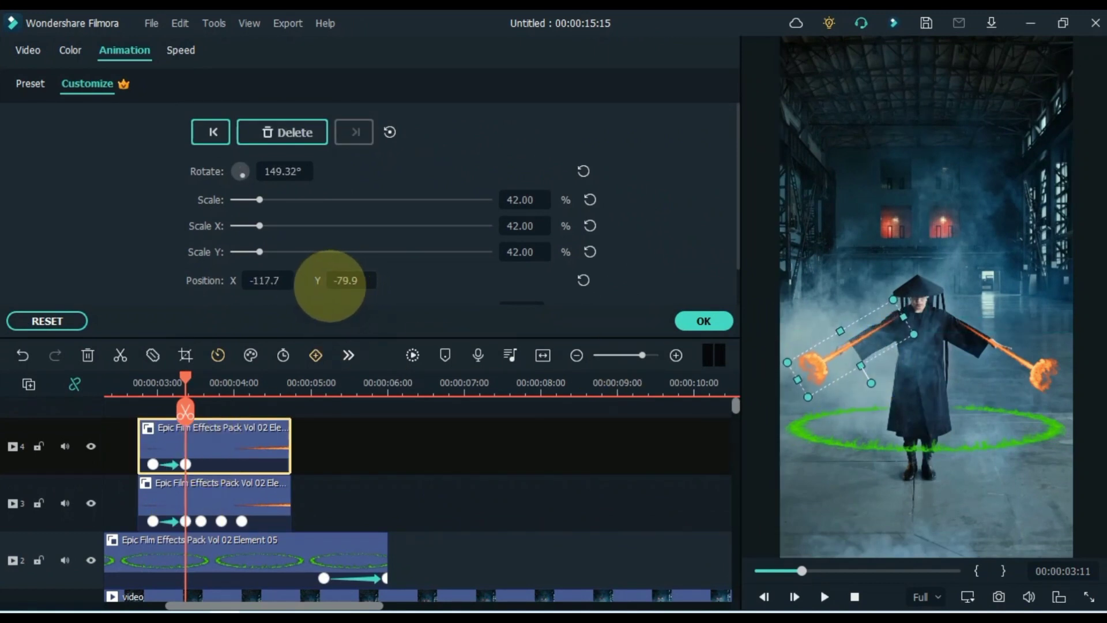
Step: Key the copied beam at 00:00:03:17 and 00:00:03:25, matching the hand, with X -103.7 at the latter
{"action": "left_click_drag", "start_coordinate": [185, 380], "coordinate": [200, 501]}
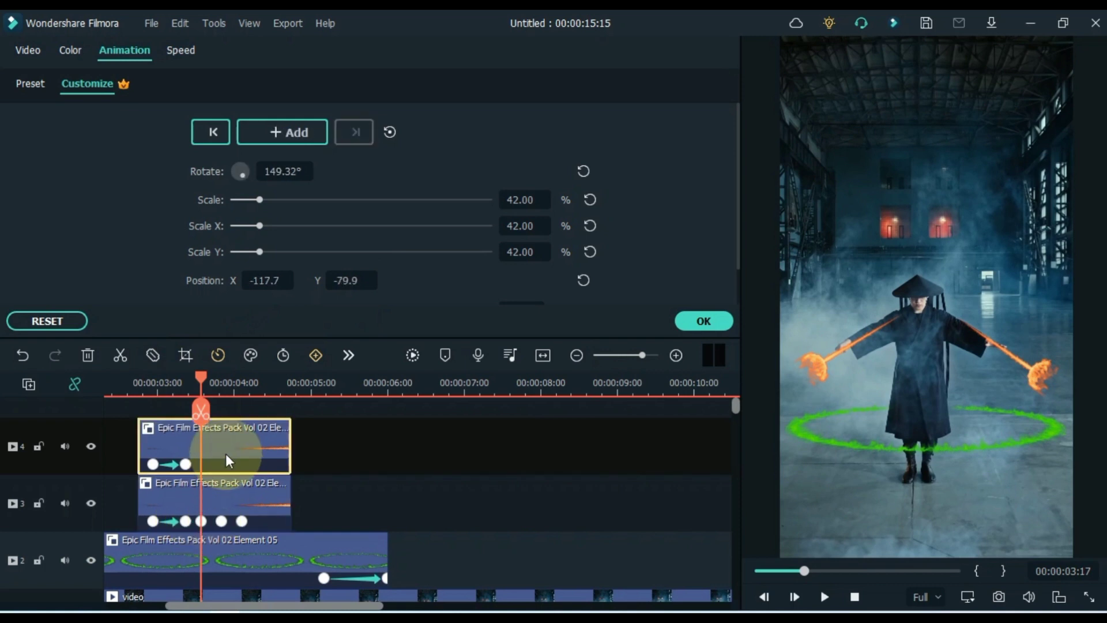
{"action": "left_click", "coordinate": [222, 521]}
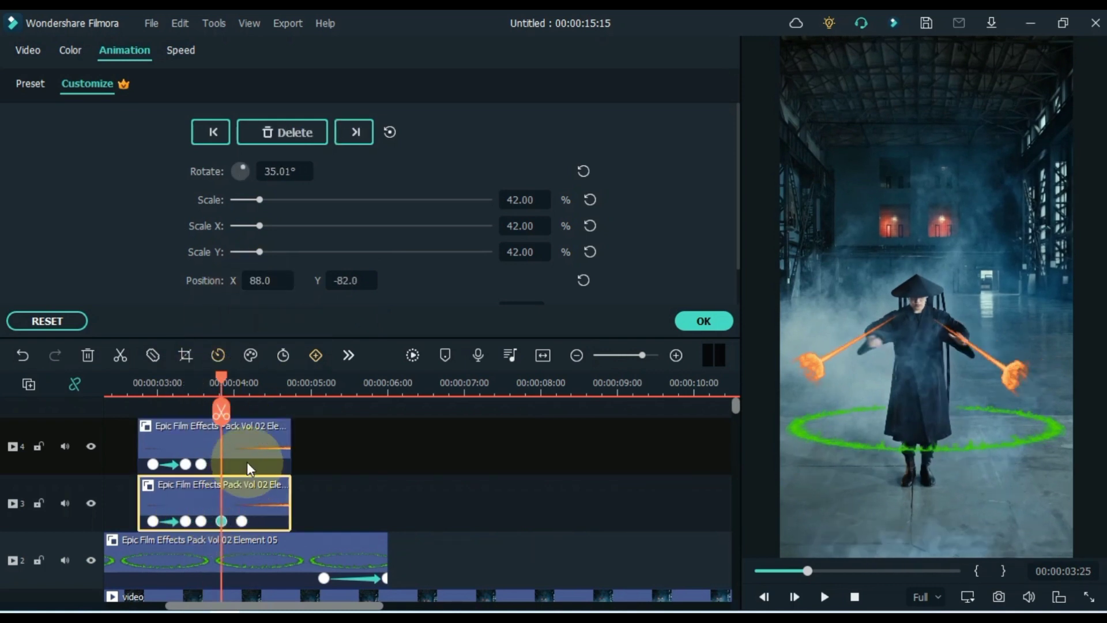
{"action": "left_click", "coordinate": [249, 448]}
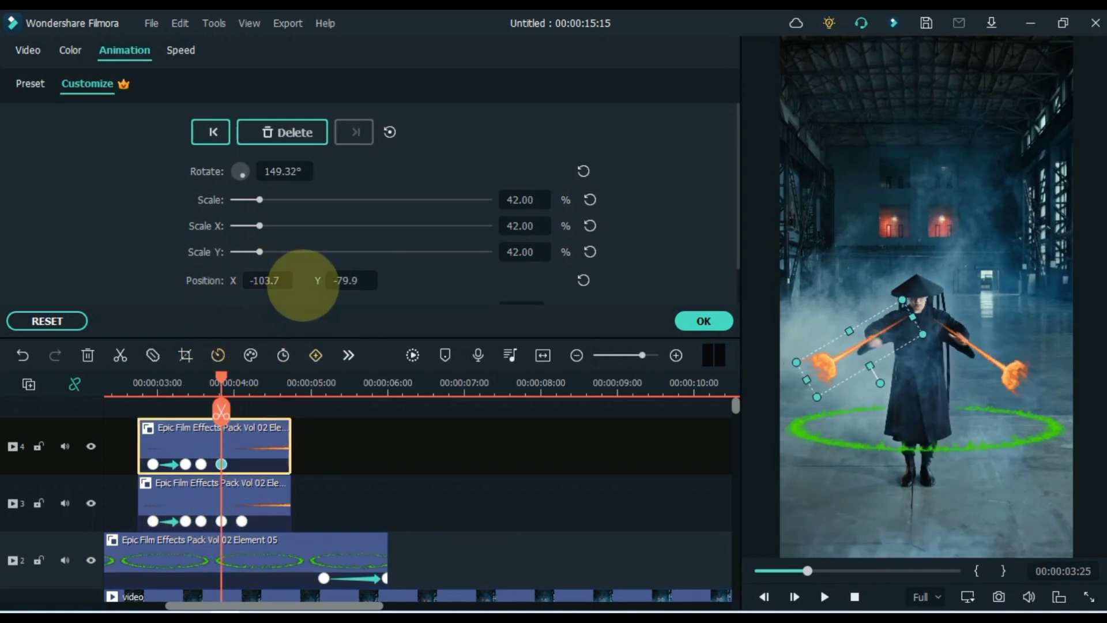
Step: Fade out the copied beam with an opacity keyframe at 00:00:04:03 and play back both beams
{"action": "left_click", "coordinate": [242, 521]}
{"action": "left_click", "coordinate": [254, 448]}
{"action": "scroll", "coordinate": [418, 287], "scroll_direction": "down", "scroll_amount": 2}
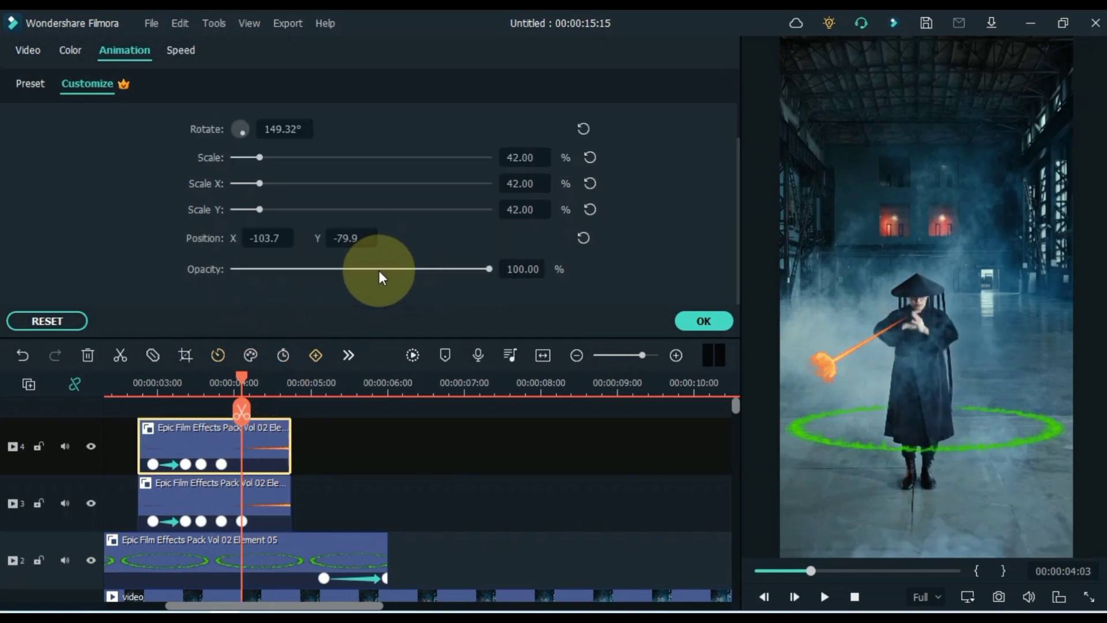
{"action": "left_click", "coordinate": [134, 392]}
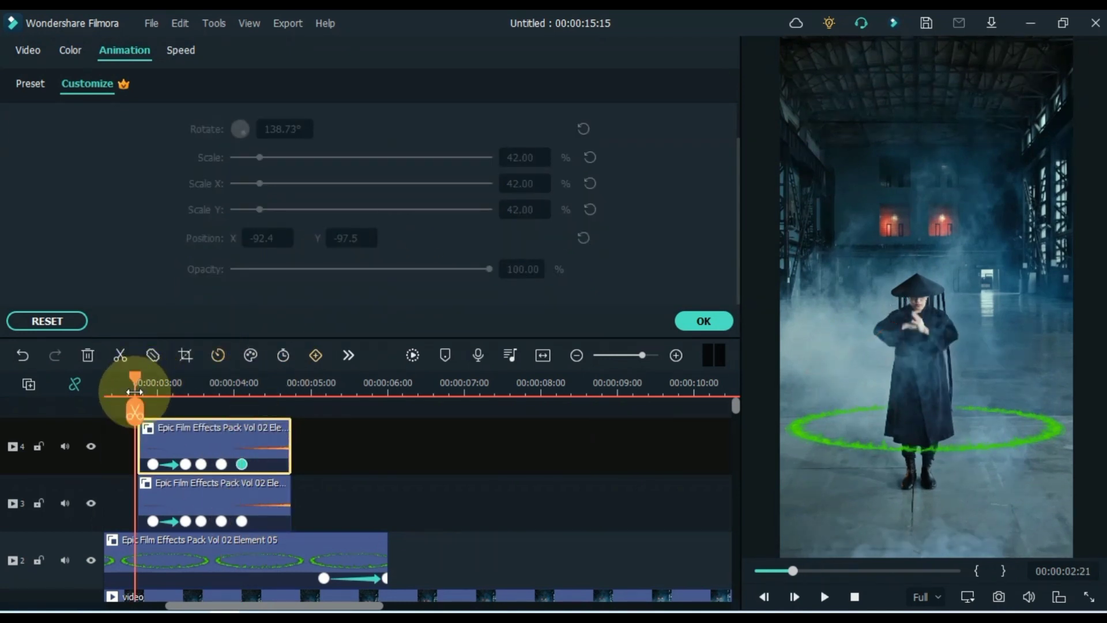
{"action": "key", "text": "space"}
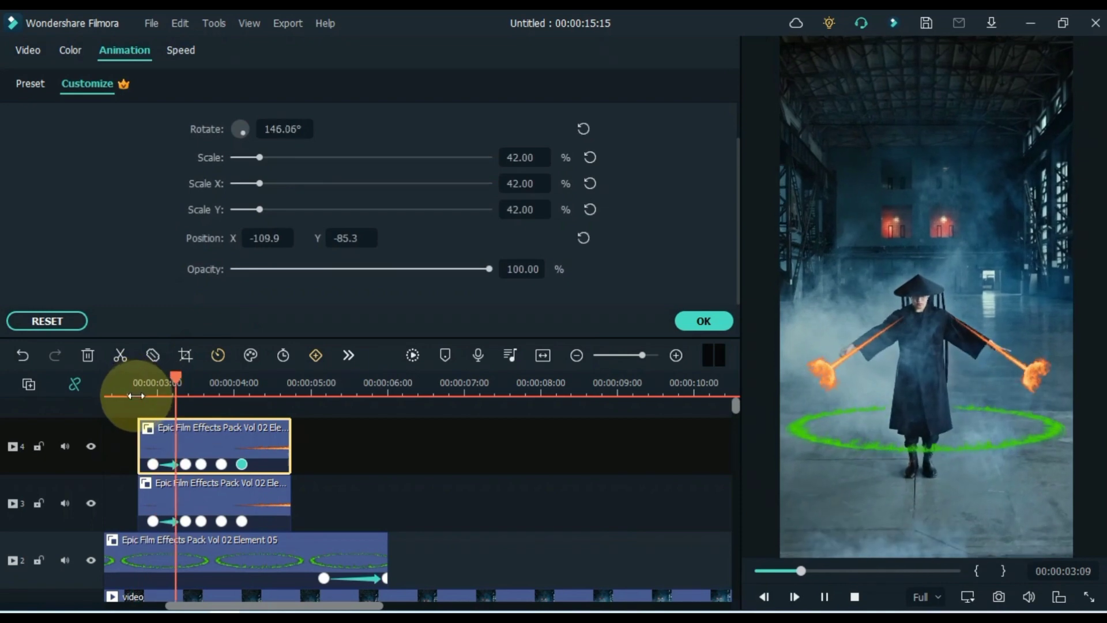
{"action": "key", "text": "space"}
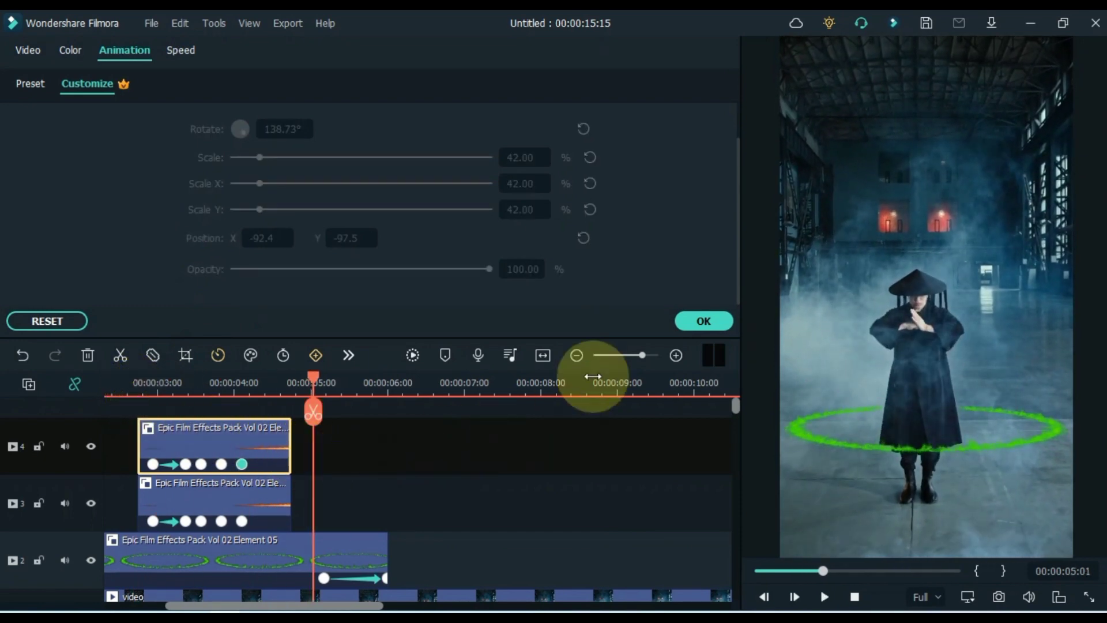
Step: Add the Epic Film Effects Pack Vol 02 Element 01 lightning to new video track 5, starting at 00:00:04:02
{"action": "left_click", "coordinate": [691, 325]}
{"action": "scroll", "coordinate": [735, 254], "scroll_direction": "up", "scroll_amount": 5}
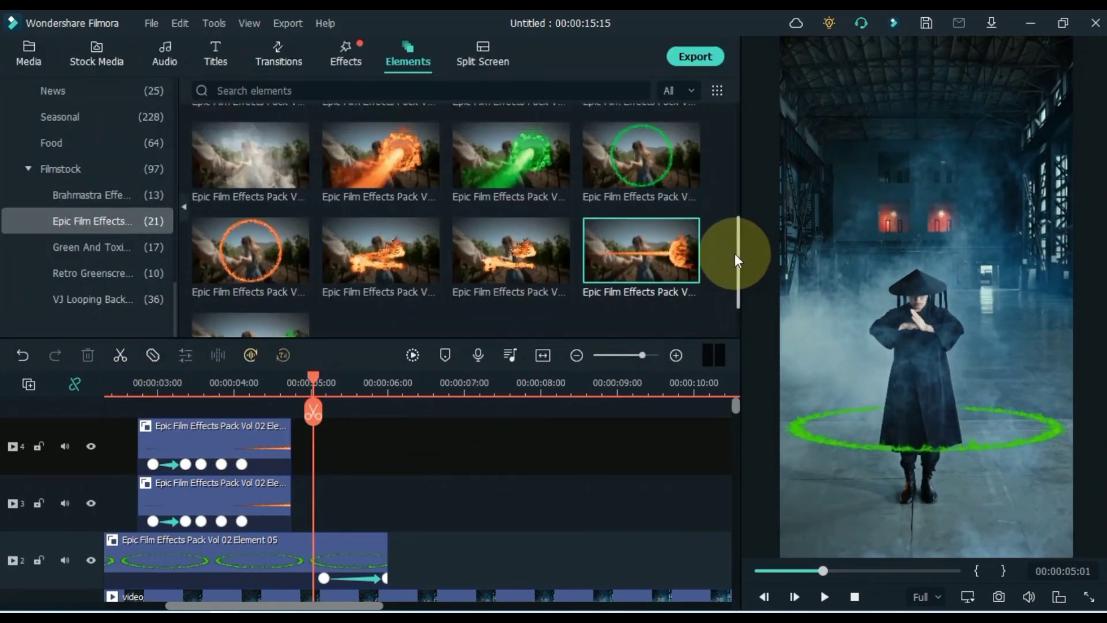
{"action": "left_click_drag", "start_coordinate": [314, 386], "coordinate": [239, 404]}
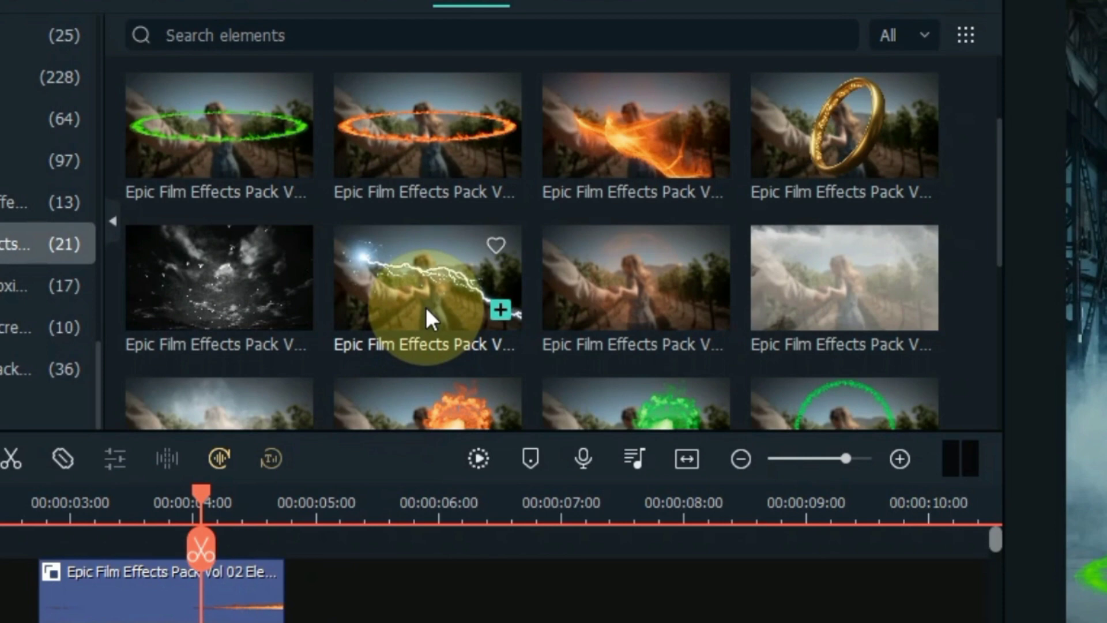
{"action": "left_click", "coordinate": [426, 307]}
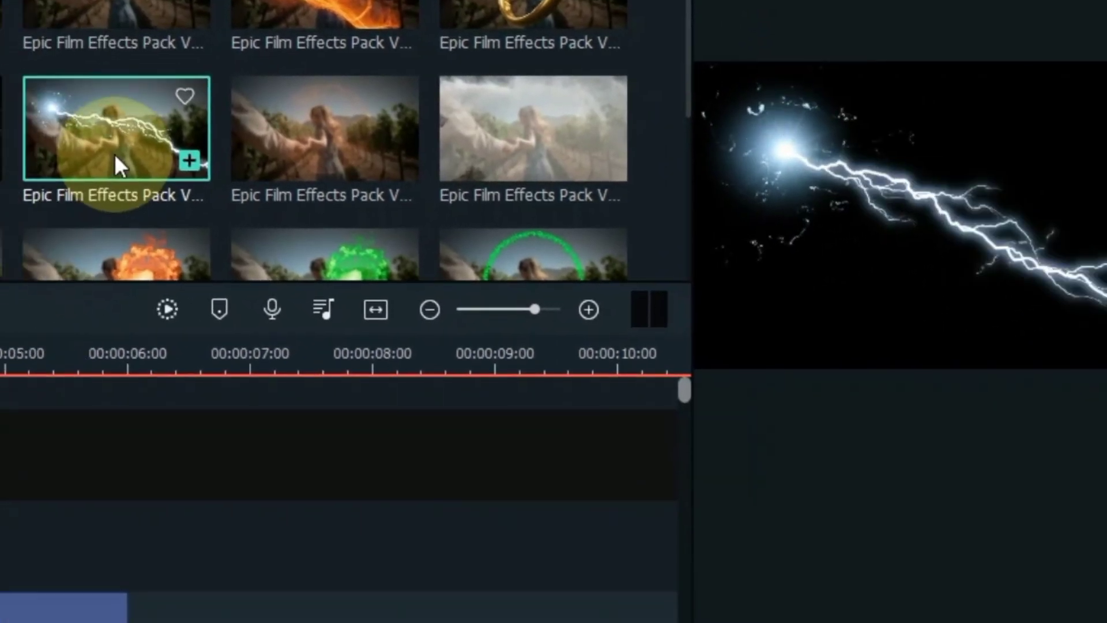
{"action": "left_click_drag", "start_coordinate": [114, 153], "coordinate": [0, 401]}
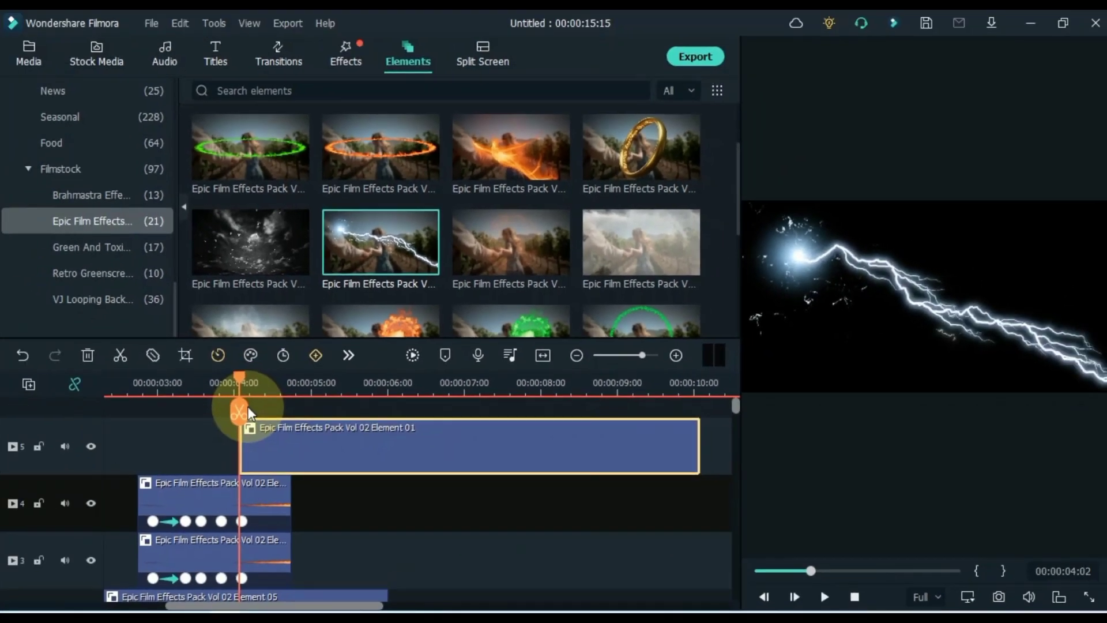
{"action": "left_click", "coordinate": [341, 452]}
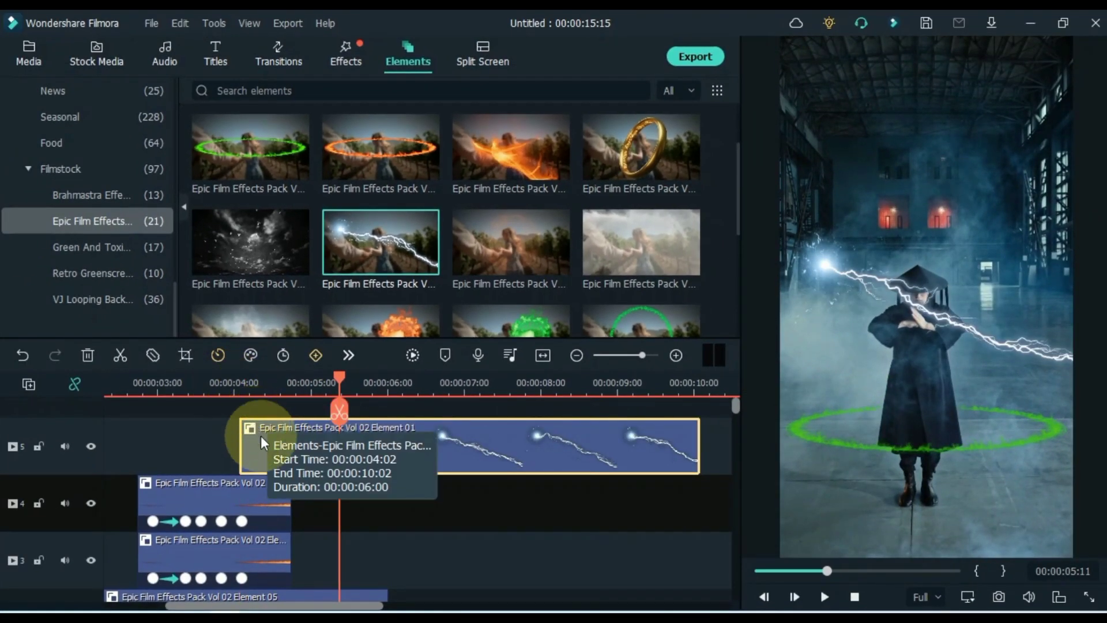
Step: Key the lightning at 00:00:04:06 so it starts at the man's hands, with rotation 36.74° and position X 100.5, Y -185.0
{"action": "double_click", "coordinate": [272, 448]}
{"action": "left_click", "coordinate": [249, 382]}
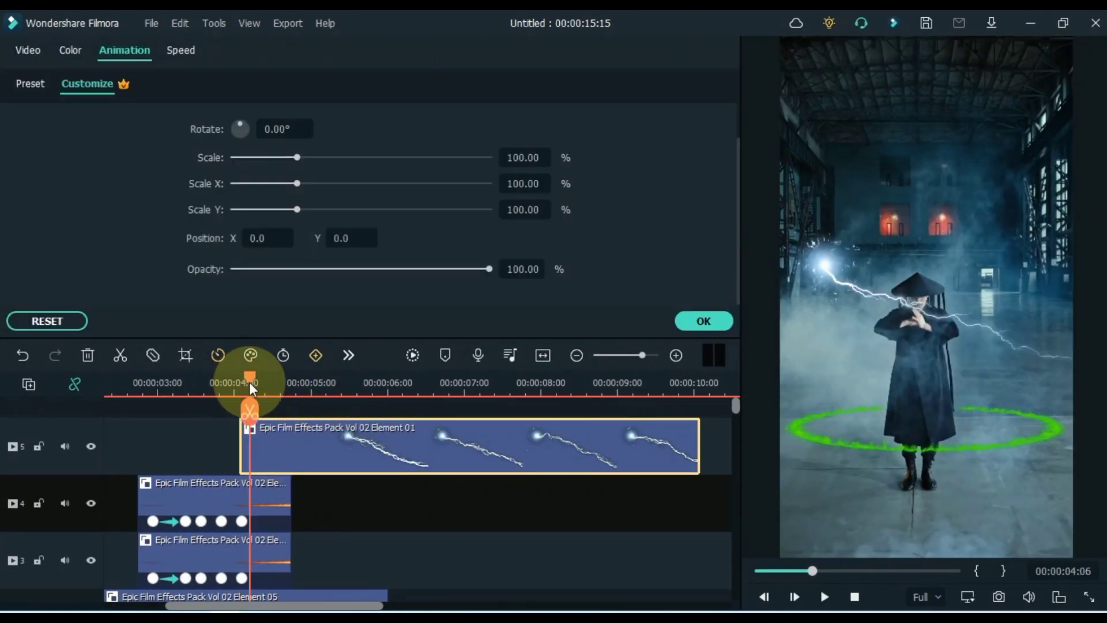
{"action": "left_click_drag", "start_coordinate": [825, 264], "coordinate": [862, 316]}
{"action": "left_click_drag", "start_coordinate": [964, 253], "coordinate": [1002, 280]}
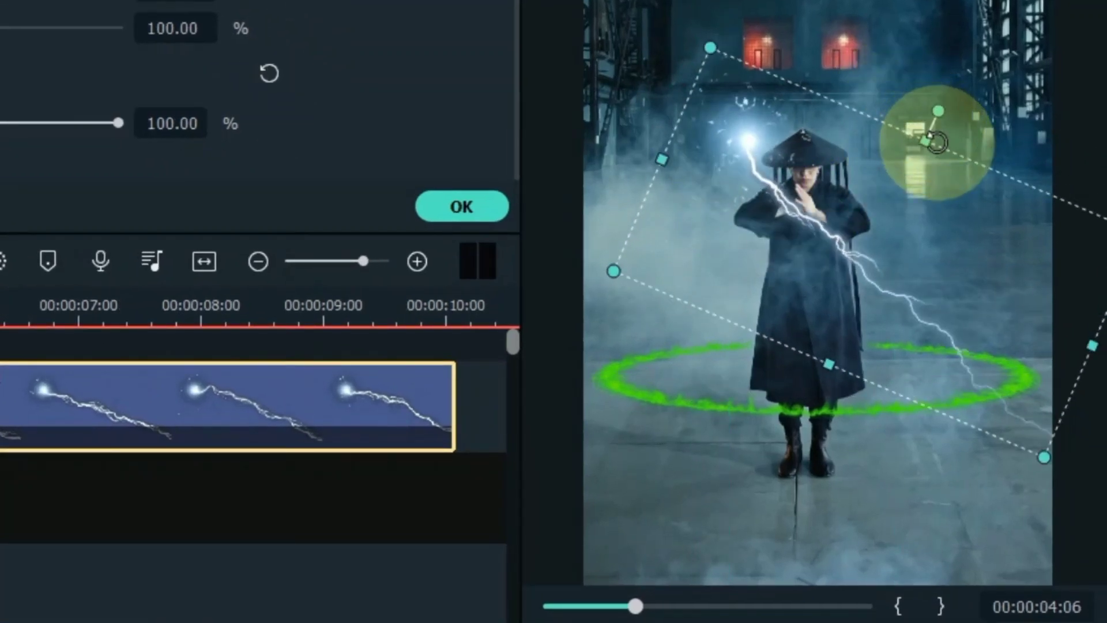
{"action": "left_click_drag", "start_coordinate": [938, 143], "coordinate": [944, 154]}
{"action": "left_click_drag", "start_coordinate": [769, 117], "coordinate": [803, 214]}
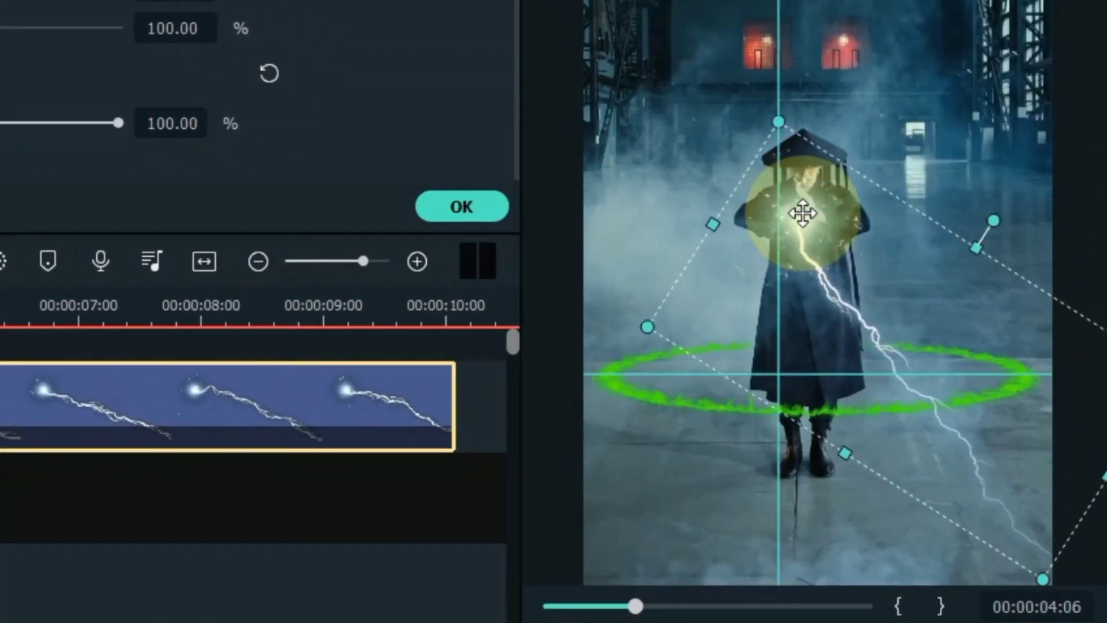
{"action": "left_click_drag", "start_coordinate": [997, 218], "coordinate": [1007, 223]}
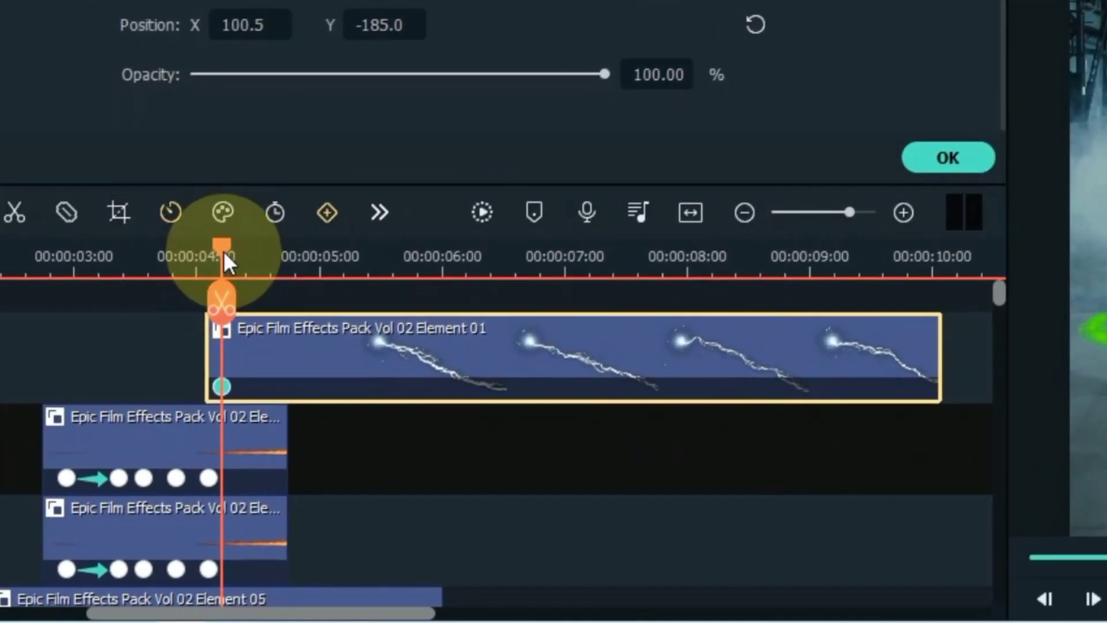
Step: Add lightning keyframes just before 00:00:05:00 and 00:00:06:00 with the same position, X 100.5, Y -185.0
{"action": "left_click_drag", "start_coordinate": [224, 254], "coordinate": [291, 278]}
{"action": "scroll", "coordinate": [523, 124], "scroll_direction": "up", "scroll_amount": 2}
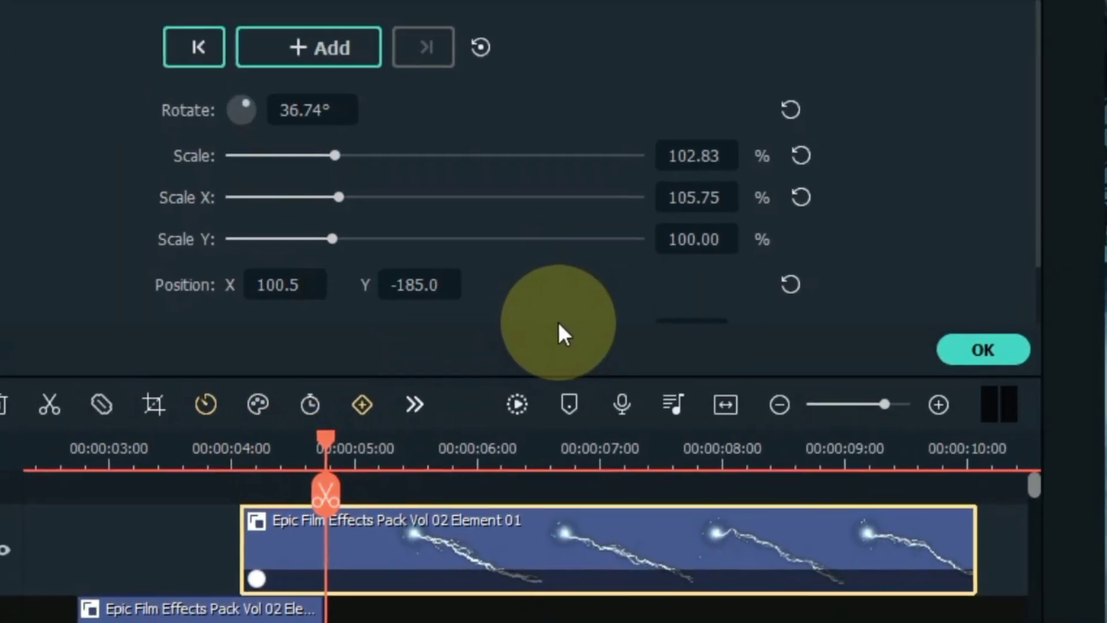
{"action": "left_click", "coordinate": [334, 57]}
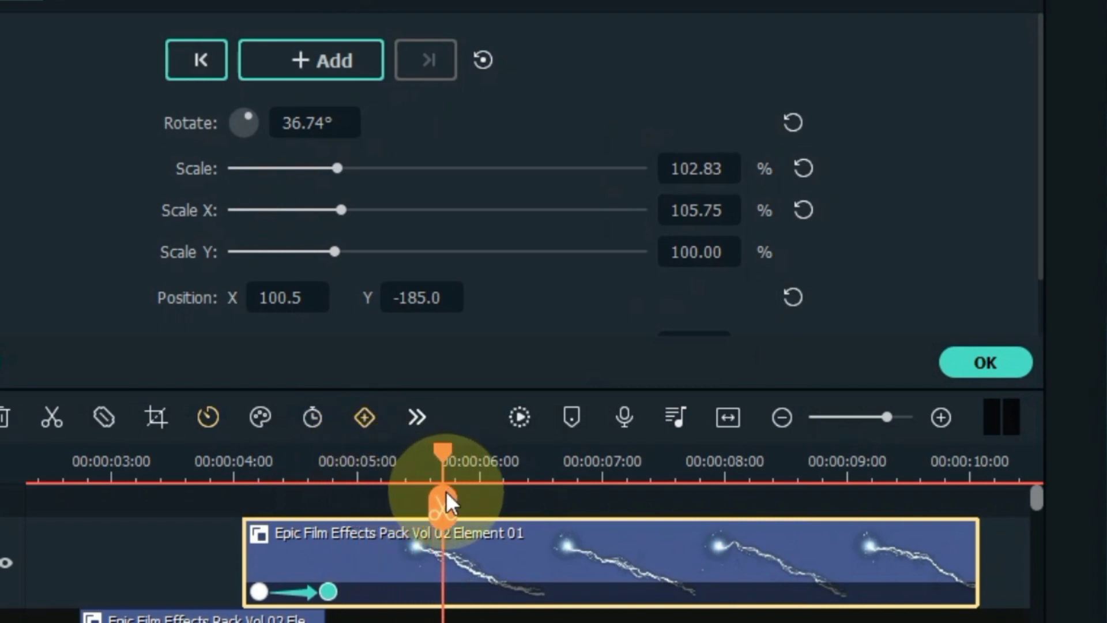
{"action": "left_click_drag", "start_coordinate": [447, 492], "coordinate": [476, 501]}
{"action": "left_click", "coordinate": [801, 237]}
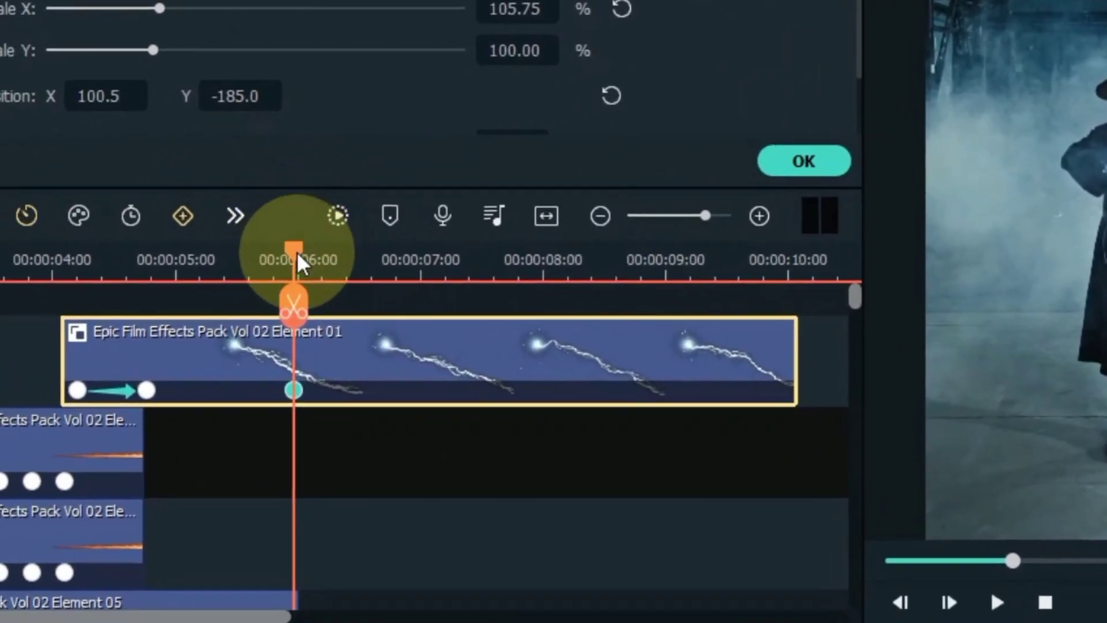
Step: Key the lightning at 00:00:06:20 with rotation 41.44° and position X 92.2, Y -171.3, and play back the tracking
{"action": "left_click_drag", "start_coordinate": [297, 253], "coordinate": [383, 280]}
{"action": "scroll", "coordinate": [247, 93], "scroll_direction": "up", "scroll_amount": 1}
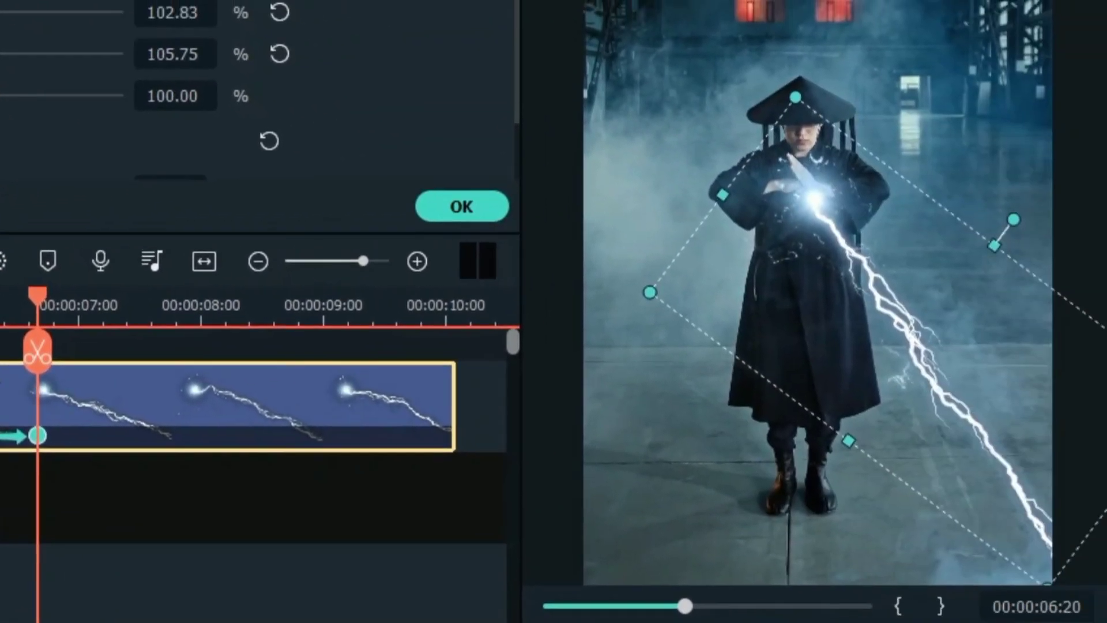
{"action": "left_click_drag", "start_coordinate": [1015, 218], "coordinate": [1025, 224]}
{"action": "left_click_drag", "start_coordinate": [850, 220], "coordinate": [828, 211]}
{"action": "left_click", "coordinate": [245, 384]}
{"action": "key", "text": "space"}
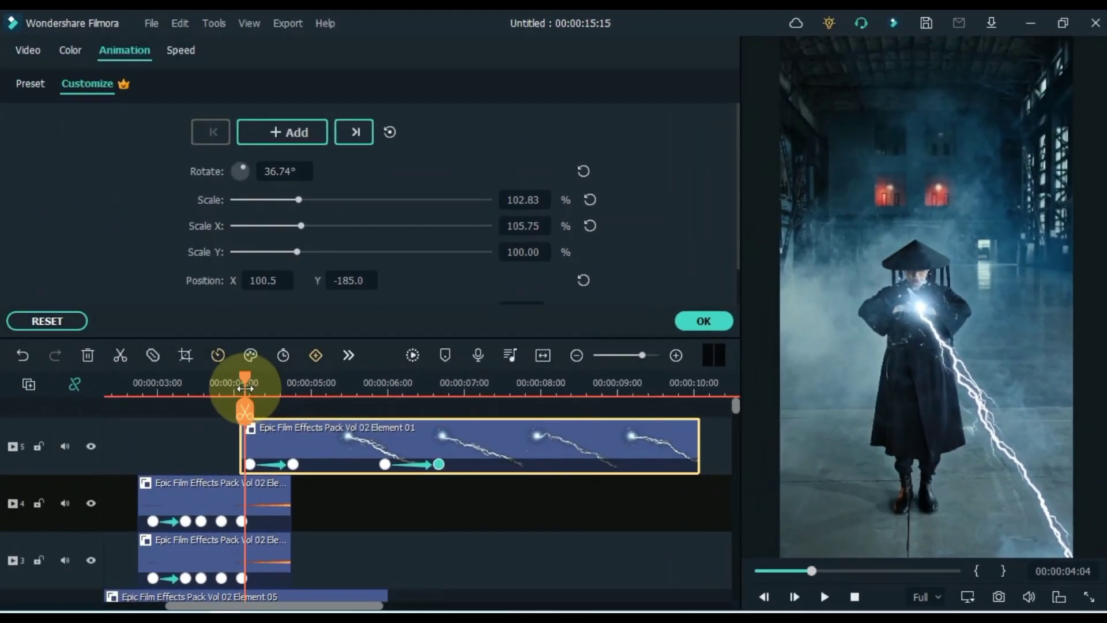
{"action": "key", "text": "space"}
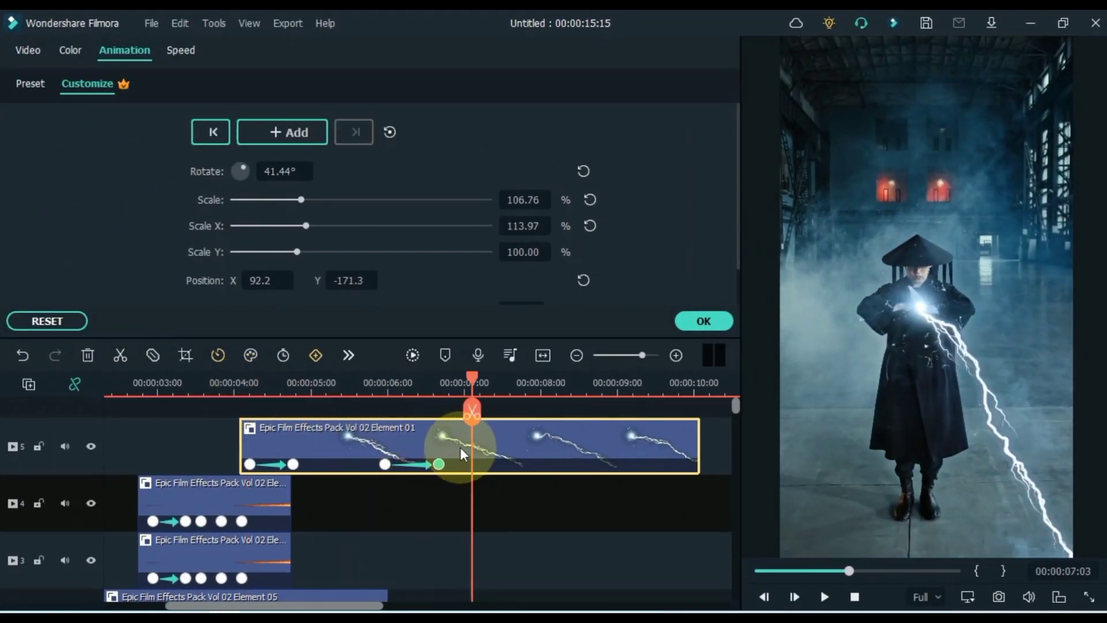
Step: Key the lightning along the remaining hand movement up to 00:00:10:02, ending at position X 86.4, Y -171.2
{"action": "left_click_drag", "start_coordinate": [475, 383], "coordinate": [529, 442]}
{"action": "left_click", "coordinate": [924, 281]}
{"action": "left_click_drag", "start_coordinate": [527, 375], "coordinate": [675, 406]}
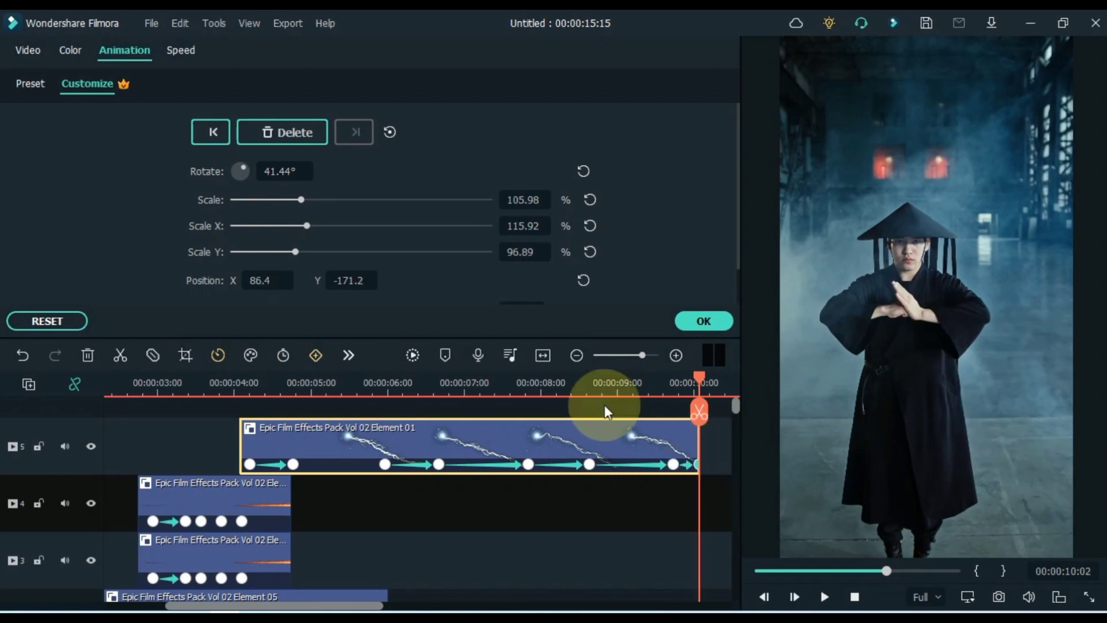
Step: Set the lightning's opacity to 0% at its 00:00:10:02 keyframe and play on past the clip's end
{"action": "scroll", "coordinate": [397, 282], "scroll_direction": "down", "scroll_amount": 2}
{"action": "left_click_drag", "start_coordinate": [410, 273], "coordinate": [234, 269]}
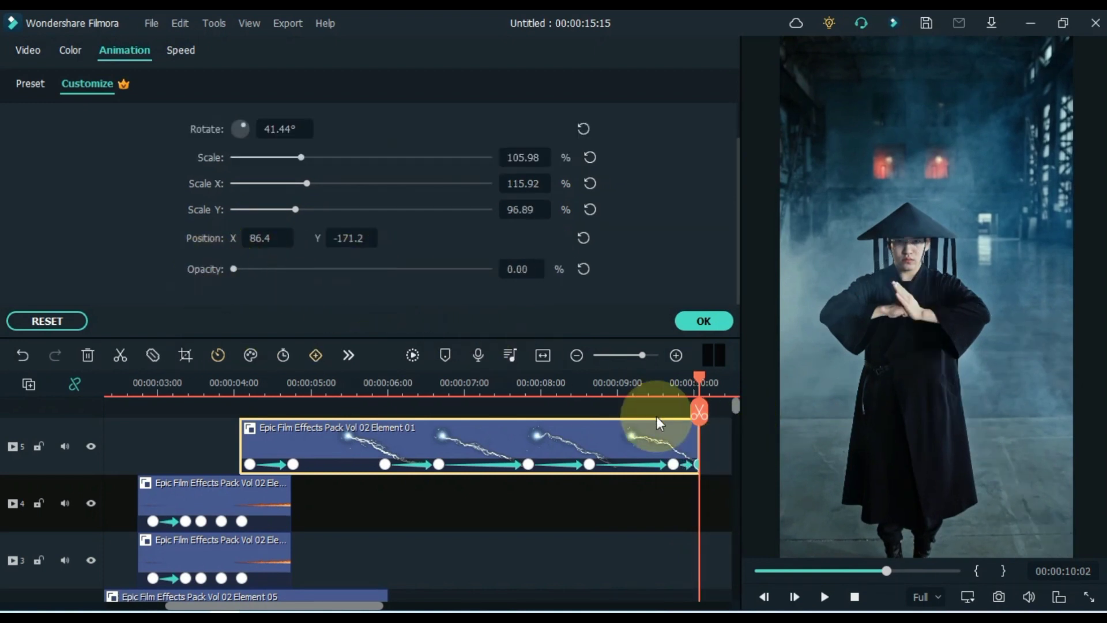
{"action": "key", "text": "space"}
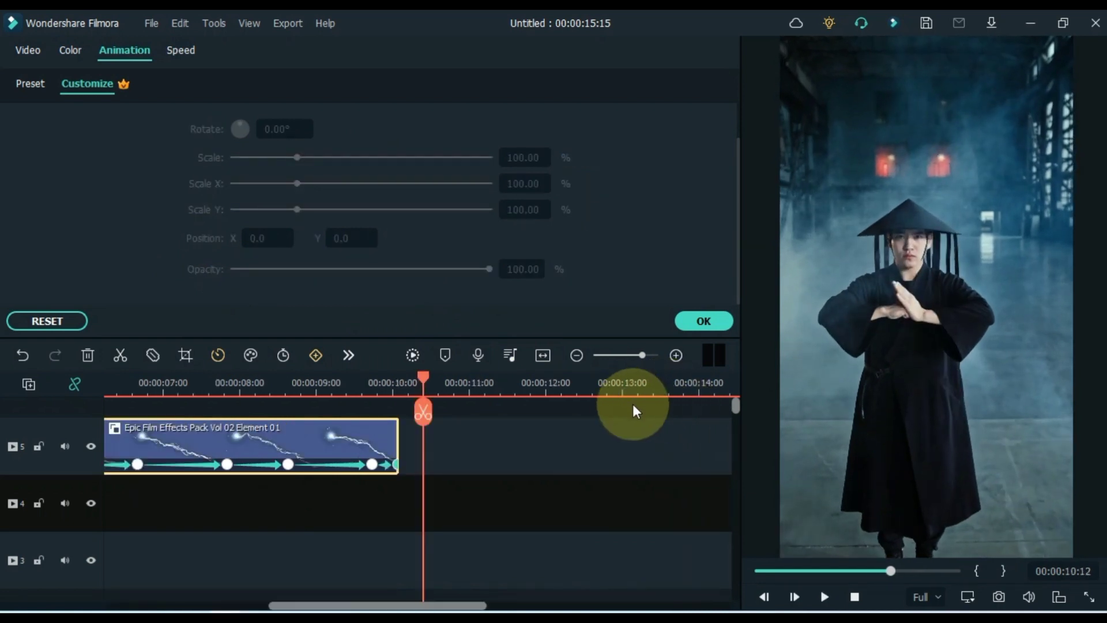
Step: Close the lightning's properties and play the composite from about 00:00:04:00 to review the rings, beams and lightning
{"action": "left_click", "coordinate": [550, 359]}
{"action": "left_click", "coordinate": [554, 437]}
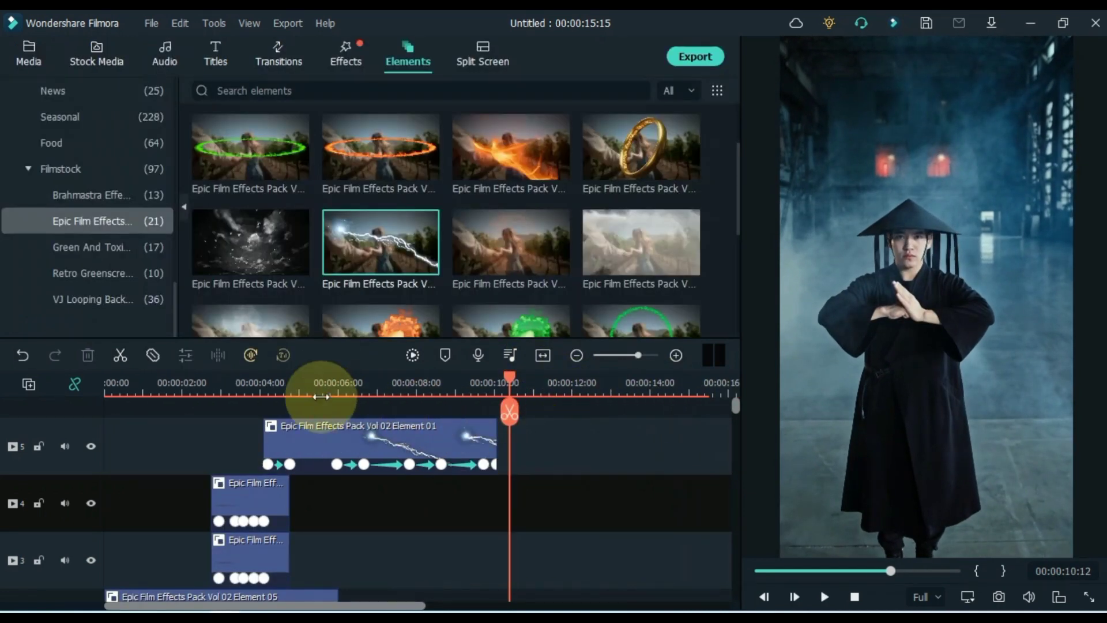
{"action": "left_click", "coordinate": [263, 386]}
{"action": "key", "text": "space"}
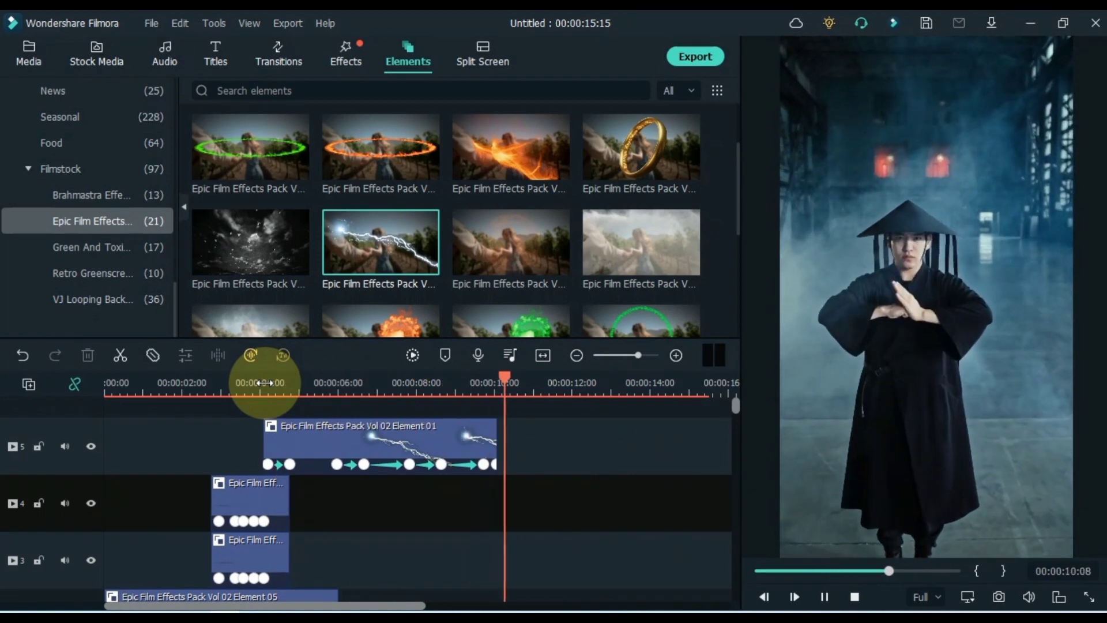
{"action": "key", "text": "space"}
{"action": "key", "text": "space"}
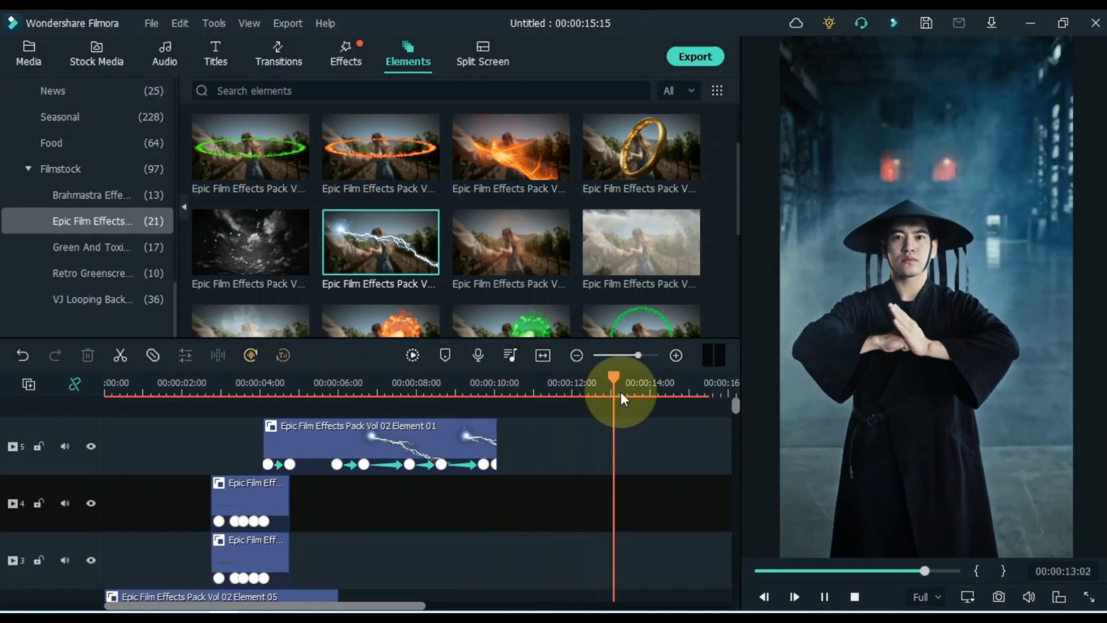
{"action": "key", "text": "space"}
Step: Preview the fire dragon element, place it on track 2 from where the lightning ends, and return to the dragon clip's start
{"action": "left_click", "coordinate": [548, 384]}
{"action": "left_click_drag", "start_coordinate": [915, 277], "coordinate": [927, 386]}
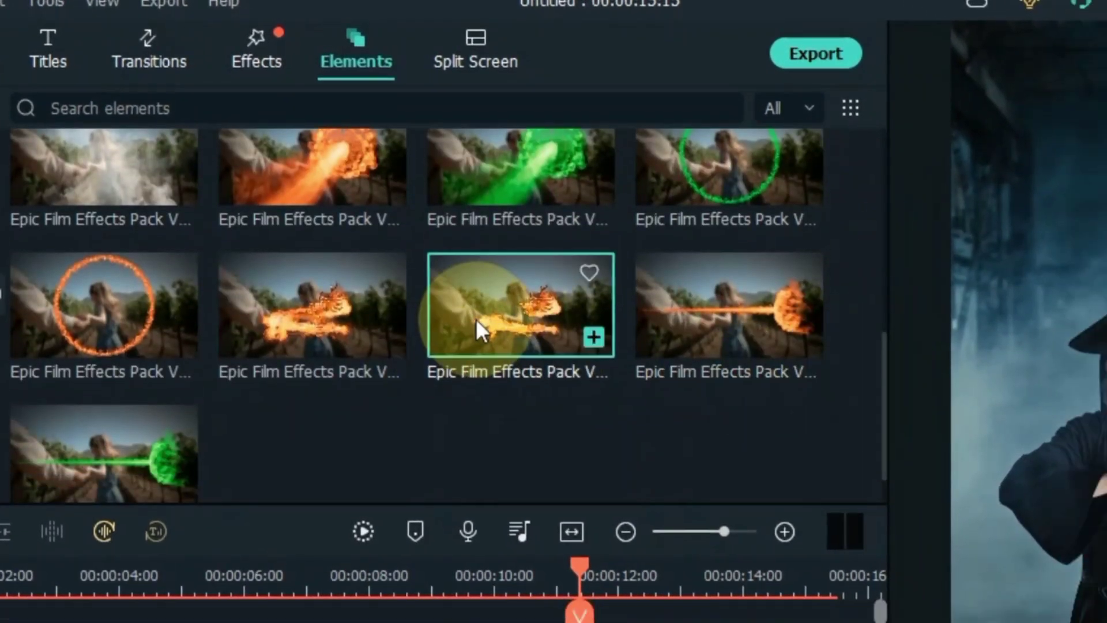
{"action": "left_click", "coordinate": [476, 319]}
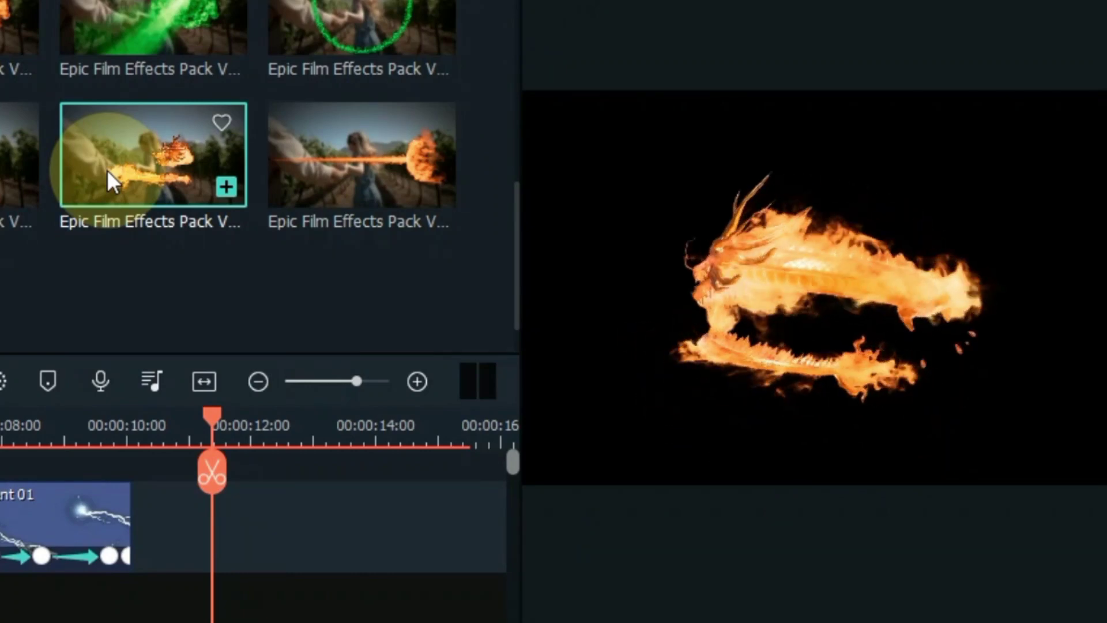
{"action": "left_click_drag", "start_coordinate": [105, 166], "coordinate": [166, 278]}
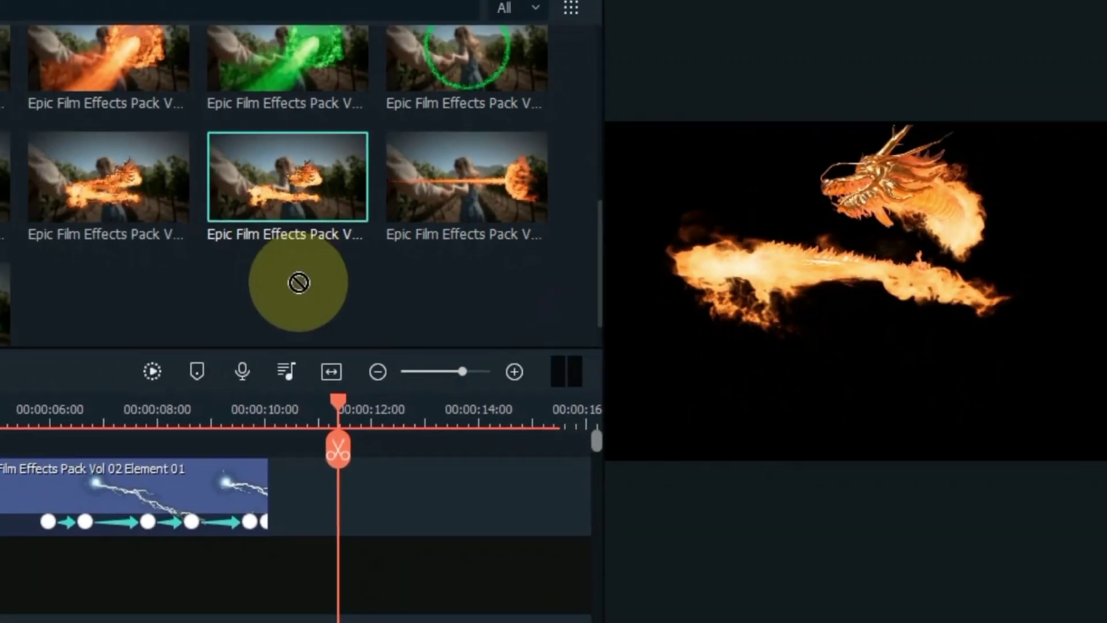
{"action": "left_click_drag", "start_coordinate": [299, 283], "coordinate": [310, 622]}
{"action": "key", "text": "space"}
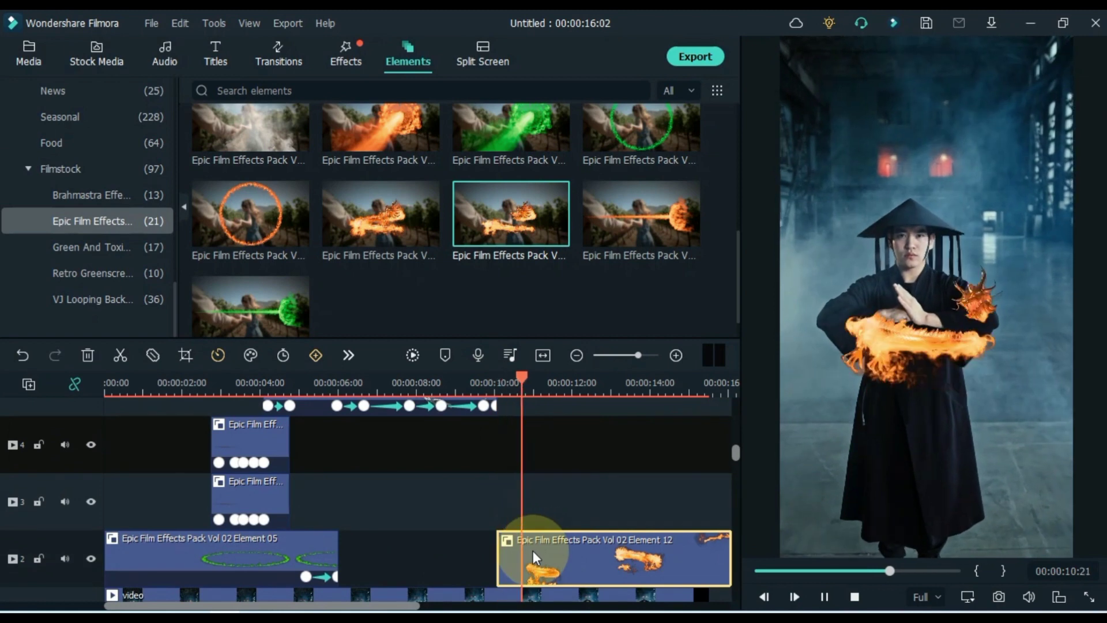
{"action": "key", "text": "space"}
{"action": "left_click", "coordinate": [497, 389]}
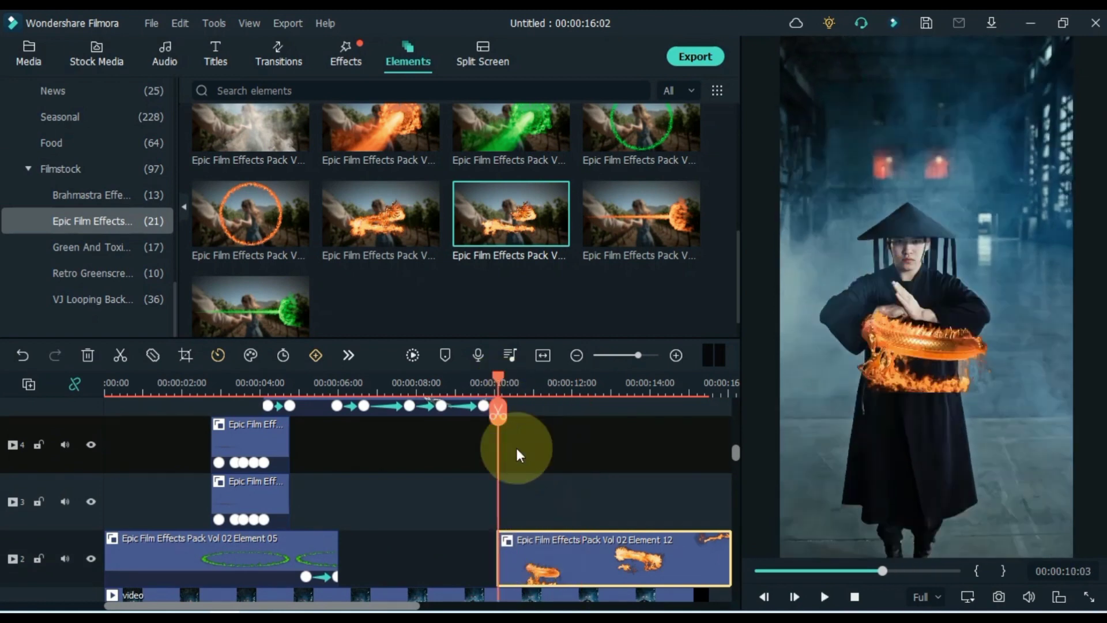
Step: Scale the dragon clip to 146% with position Y at -130.0, and play it through
{"action": "double_click", "coordinate": [535, 554]}
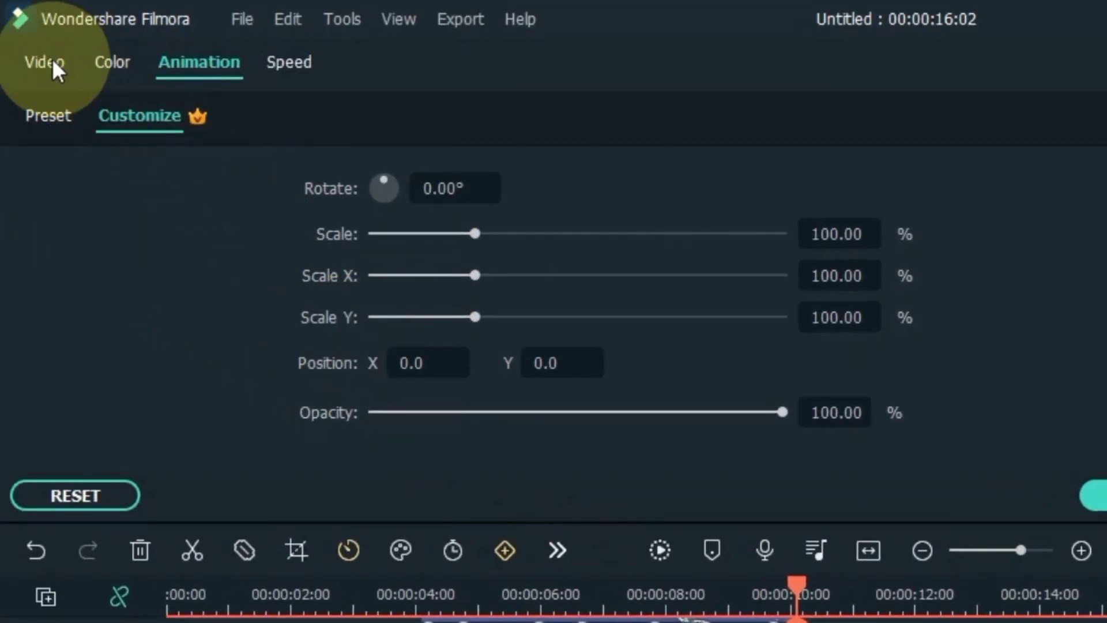
{"action": "left_click", "coordinate": [53, 62]}
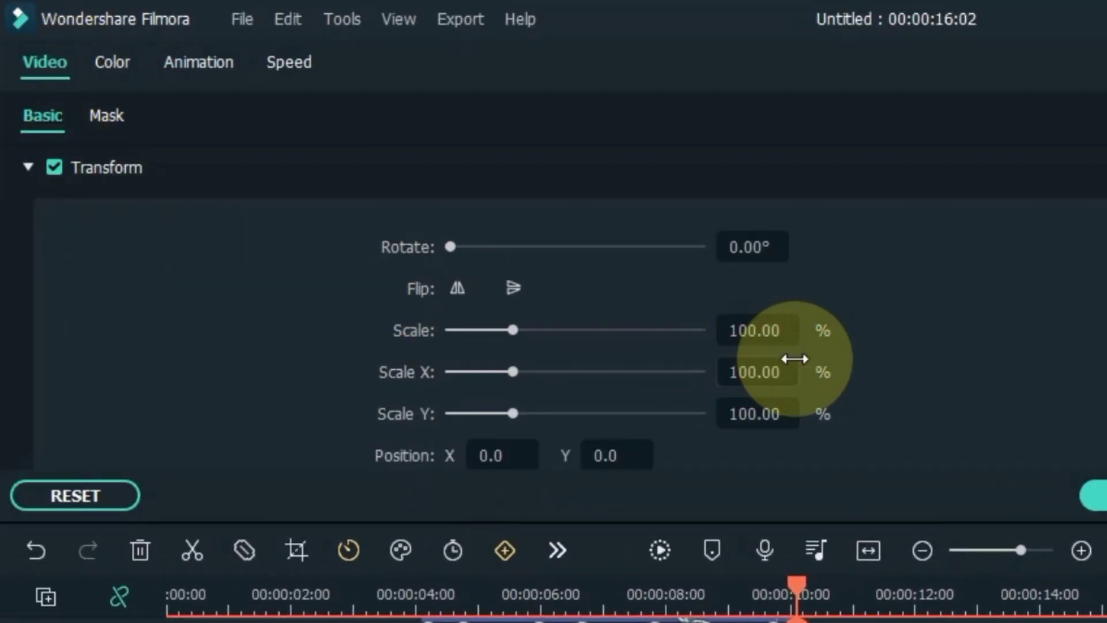
{"action": "left_click_drag", "start_coordinate": [755, 333], "coordinate": [814, 349]}
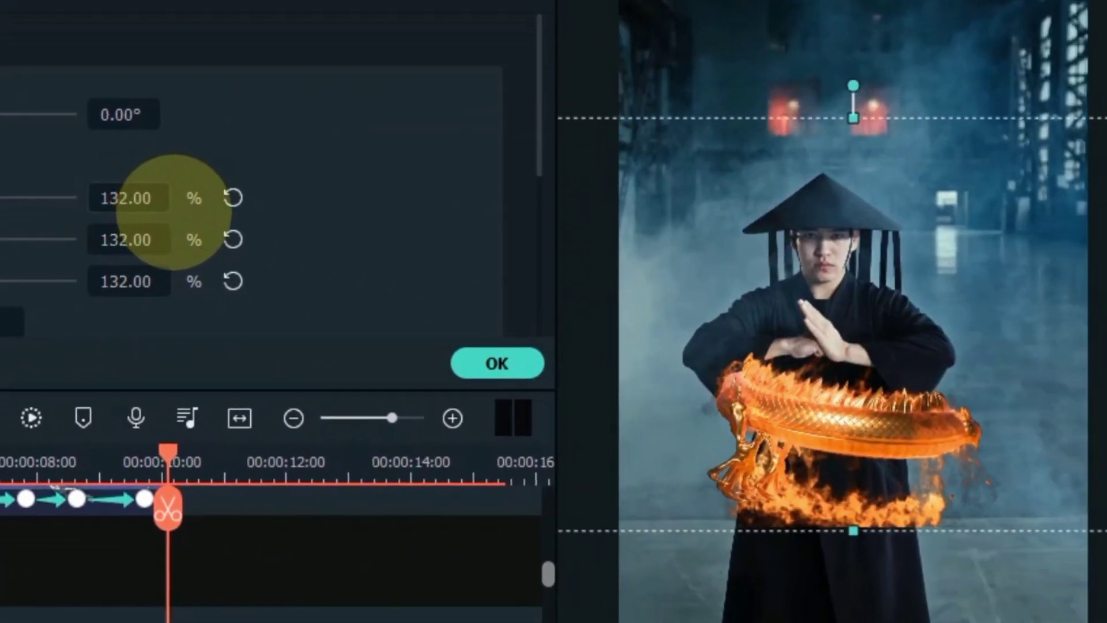
{"action": "left_click_drag", "start_coordinate": [185, 217], "coordinate": [126, 201]}
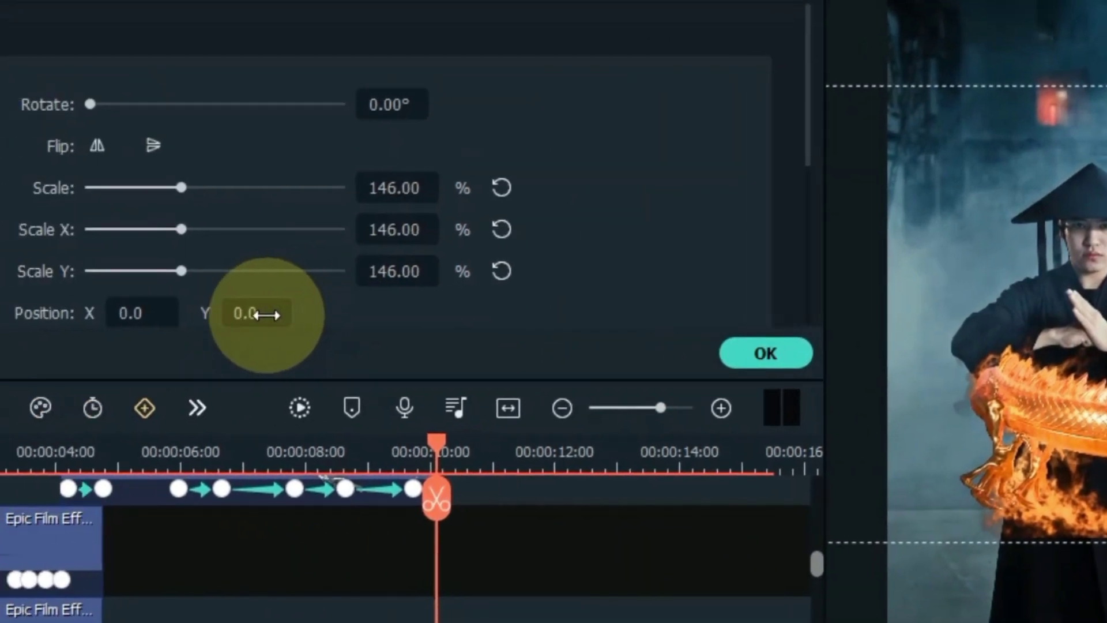
{"action": "left_click_drag", "start_coordinate": [254, 313], "coordinate": [155, 315]}
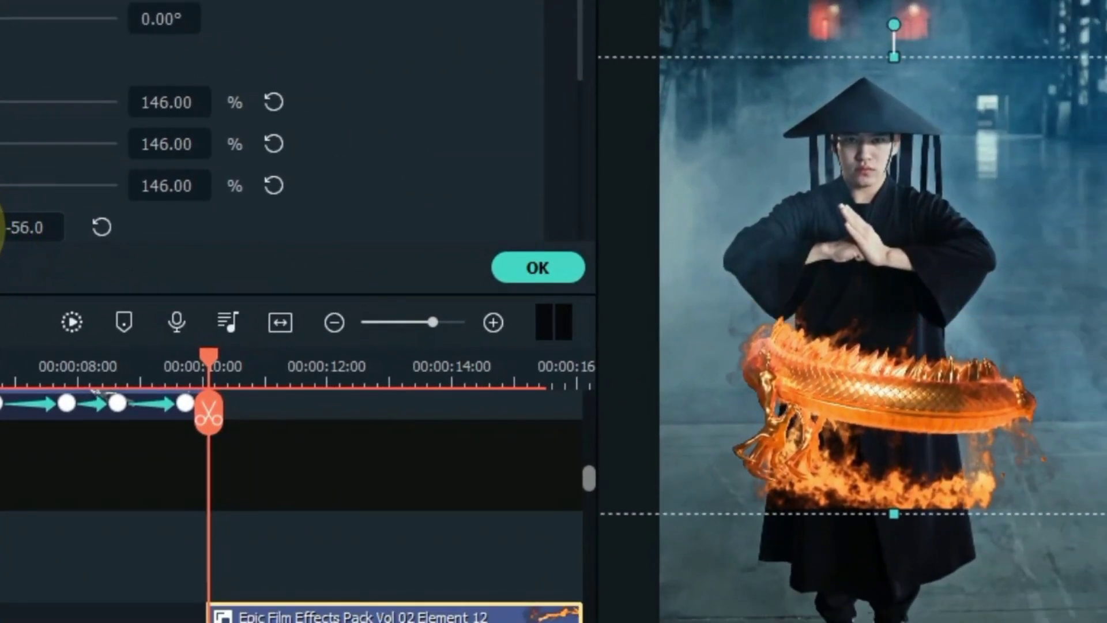
{"action": "left_click_drag", "start_coordinate": [23, 228], "coordinate": [278, 280]}
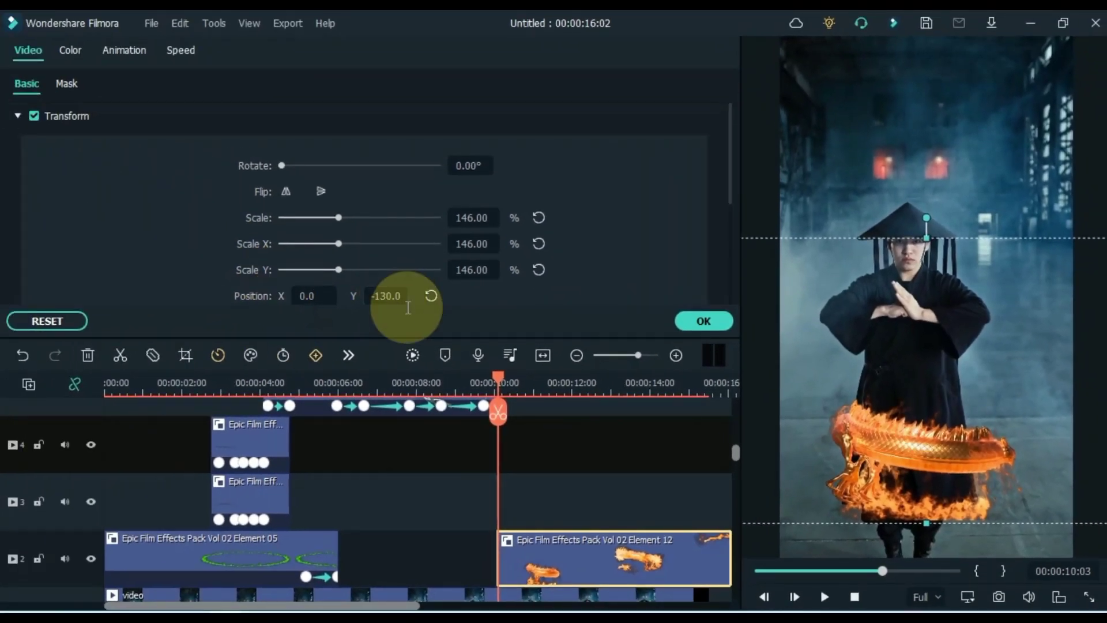
{"action": "key", "text": "space"}
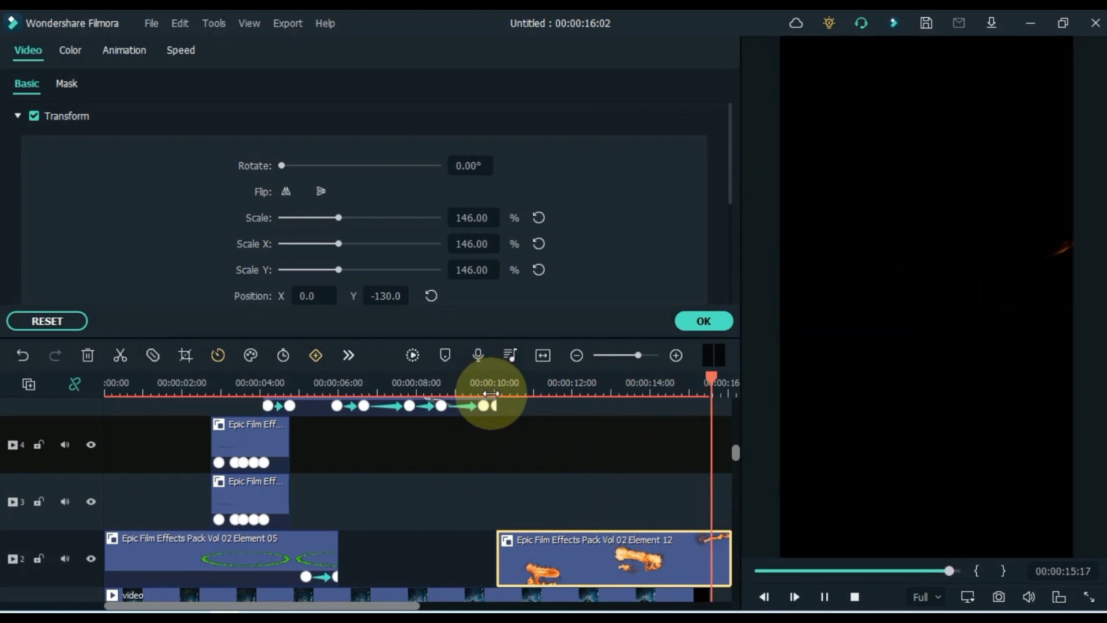
Step: Cut off the dragon clip just after 00:00:14:00, before its flames look cropped, and set its position X to -10.0
{"action": "left_click", "coordinate": [525, 392]}
{"action": "scroll", "coordinate": [420, 594], "scroll_direction": "right", "scroll_amount": 5}
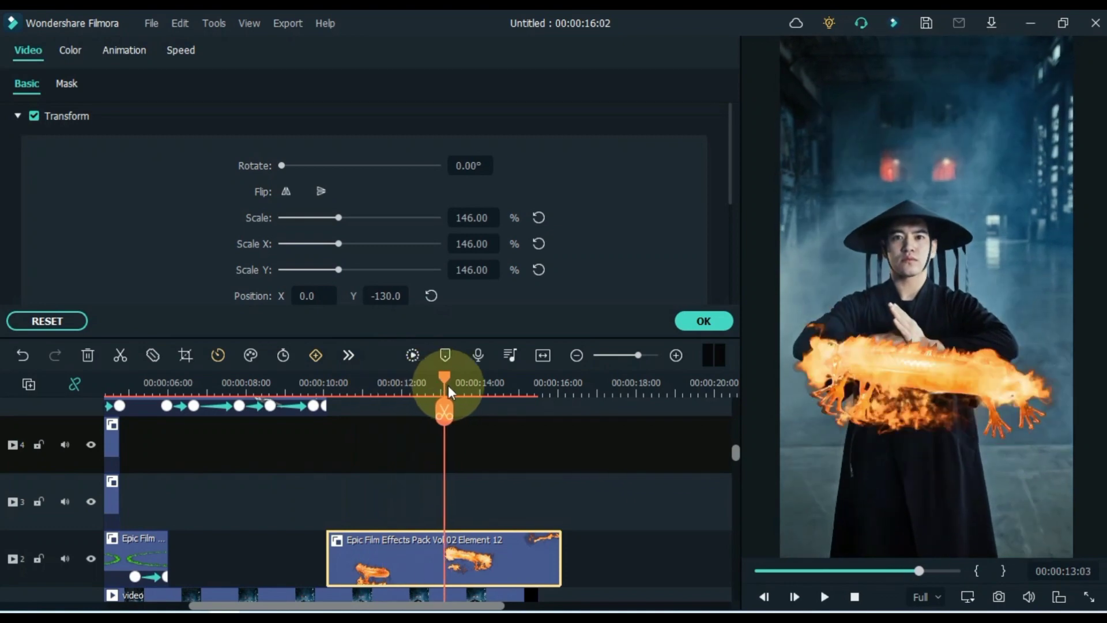
{"action": "left_click_drag", "start_coordinate": [495, 392], "coordinate": [485, 401]}
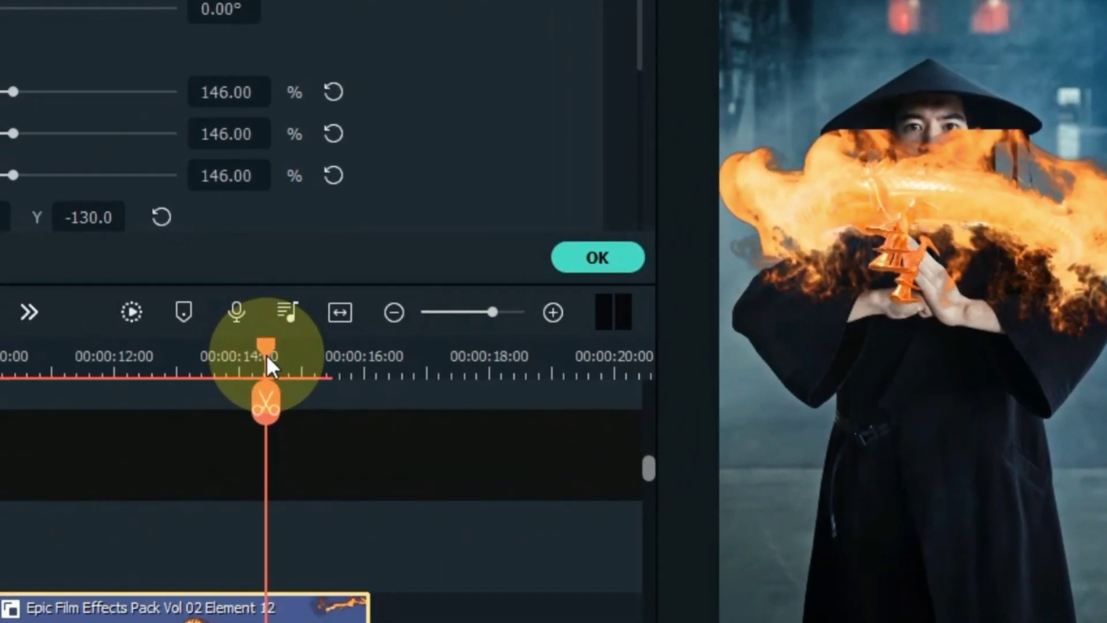
{"action": "left_click_drag", "start_coordinate": [267, 355], "coordinate": [244, 361]}
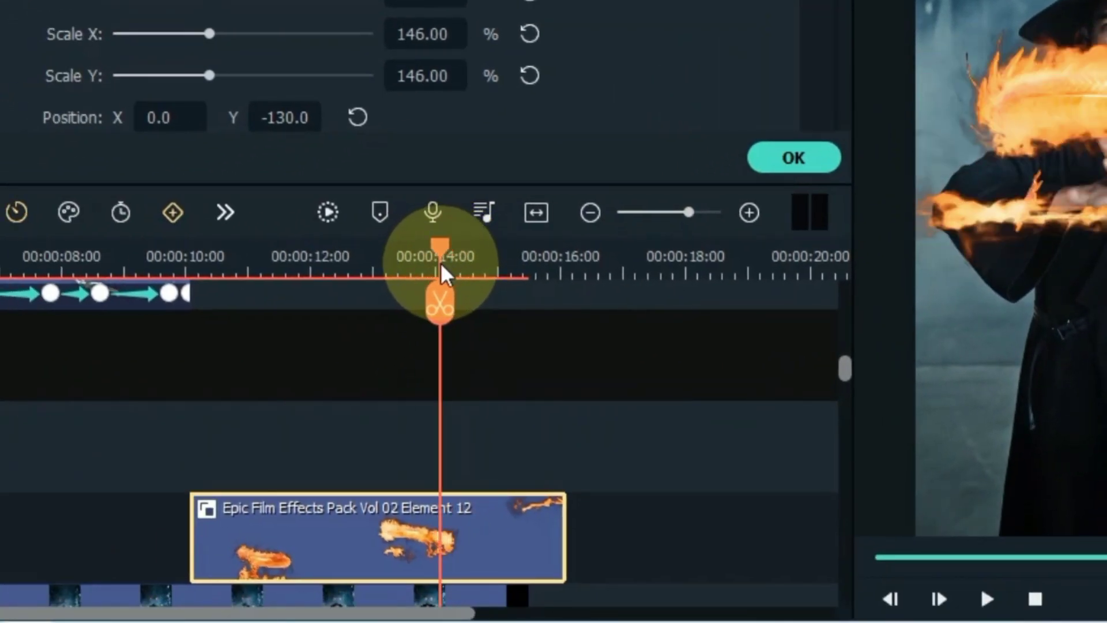
{"action": "left_click_drag", "start_coordinate": [440, 263], "coordinate": [455, 265]}
{"action": "left_click", "coordinate": [464, 297]}
{"action": "left_click", "coordinate": [497, 537]}
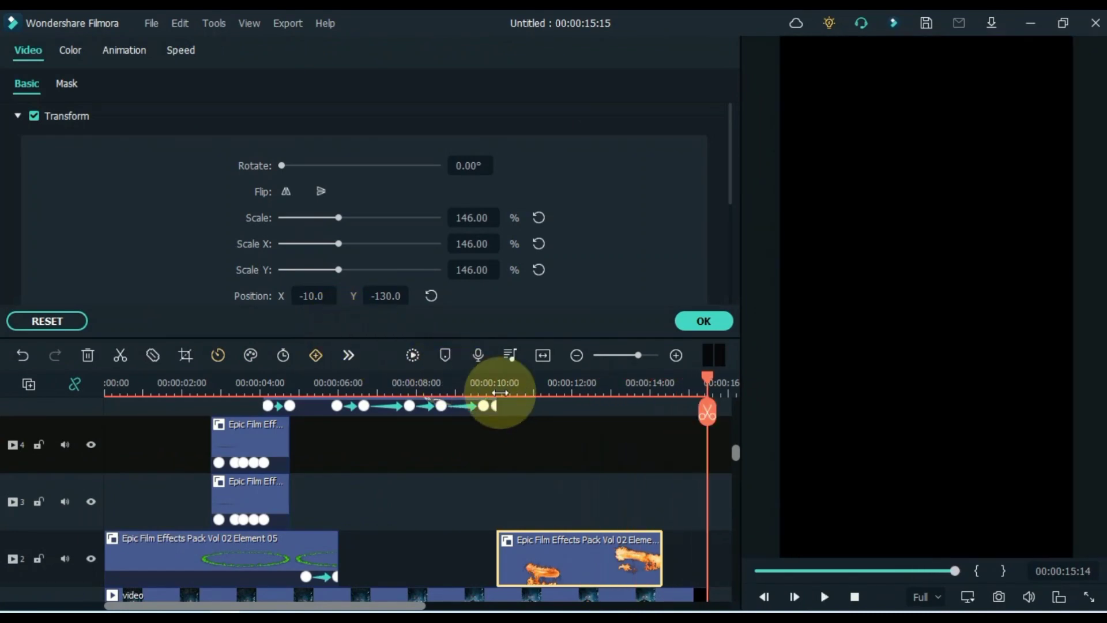
Step: Preview the orange energy burst element and place it on a new track above the lightning, ending at 00:00:11:19
{"action": "left_click", "coordinate": [557, 389]}
{"action": "scroll", "coordinate": [577, 460], "scroll_direction": "up", "scroll_amount": 2}
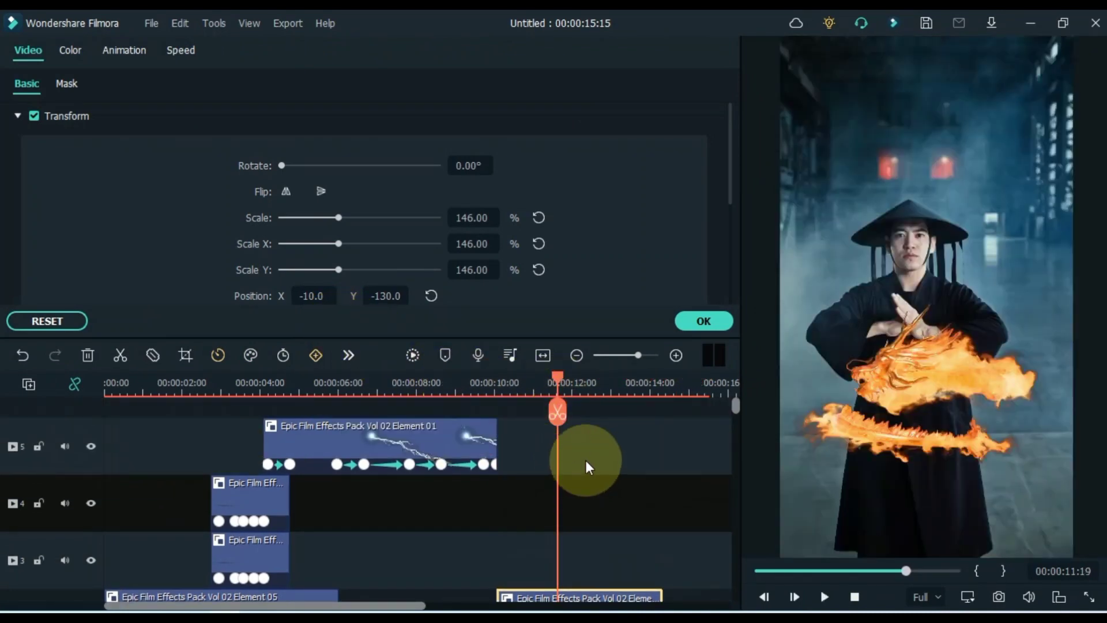
{"action": "left_click", "coordinate": [586, 461]}
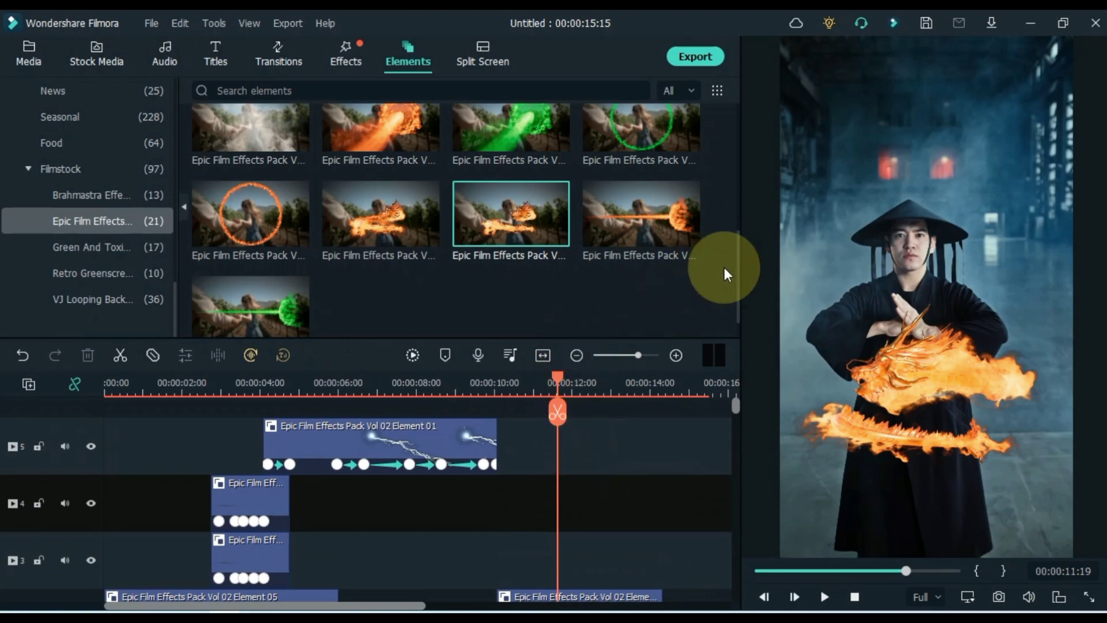
{"action": "left_click_drag", "start_coordinate": [738, 254], "coordinate": [732, 151]}
{"action": "left_click", "coordinate": [499, 178]}
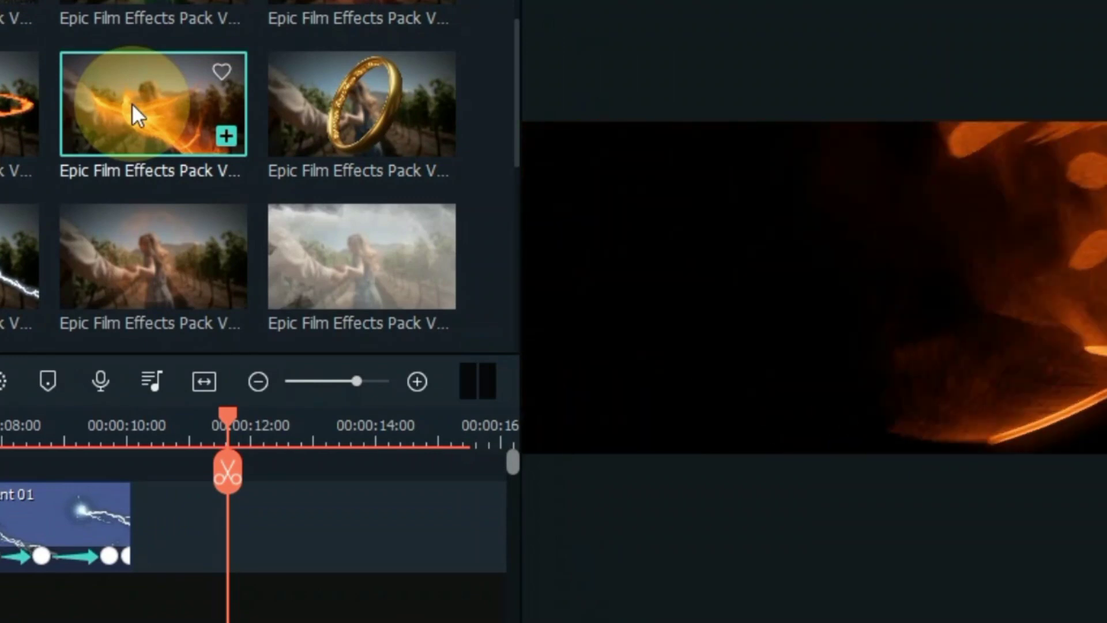
{"action": "left_click_drag", "start_coordinate": [185, 110], "coordinate": [105, 441]}
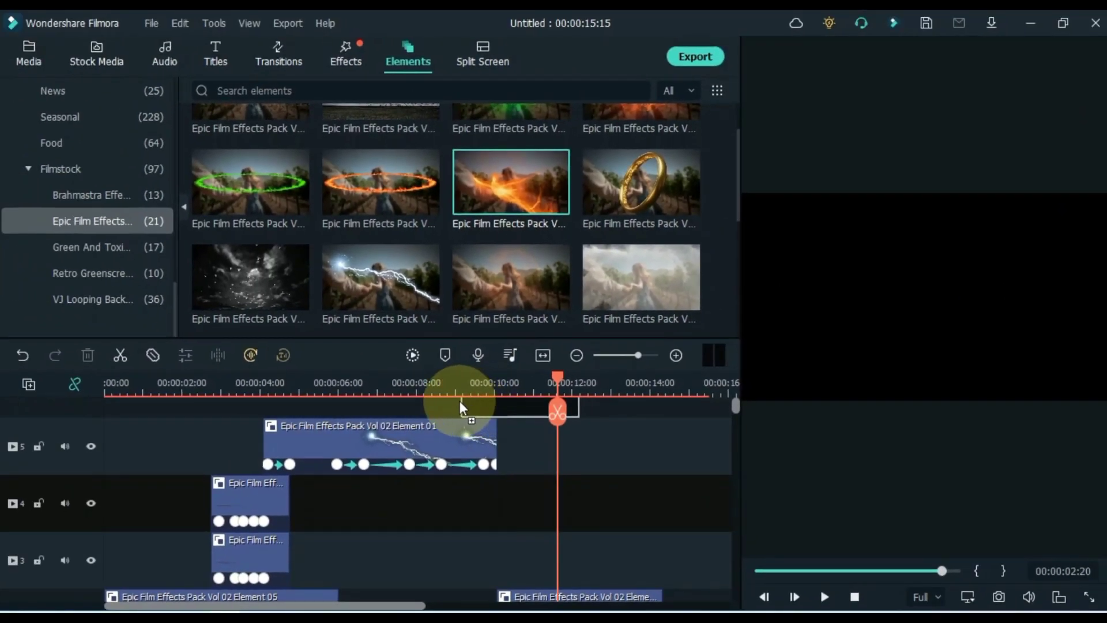
{"action": "left_click_drag", "start_coordinate": [459, 401], "coordinate": [459, 405]}
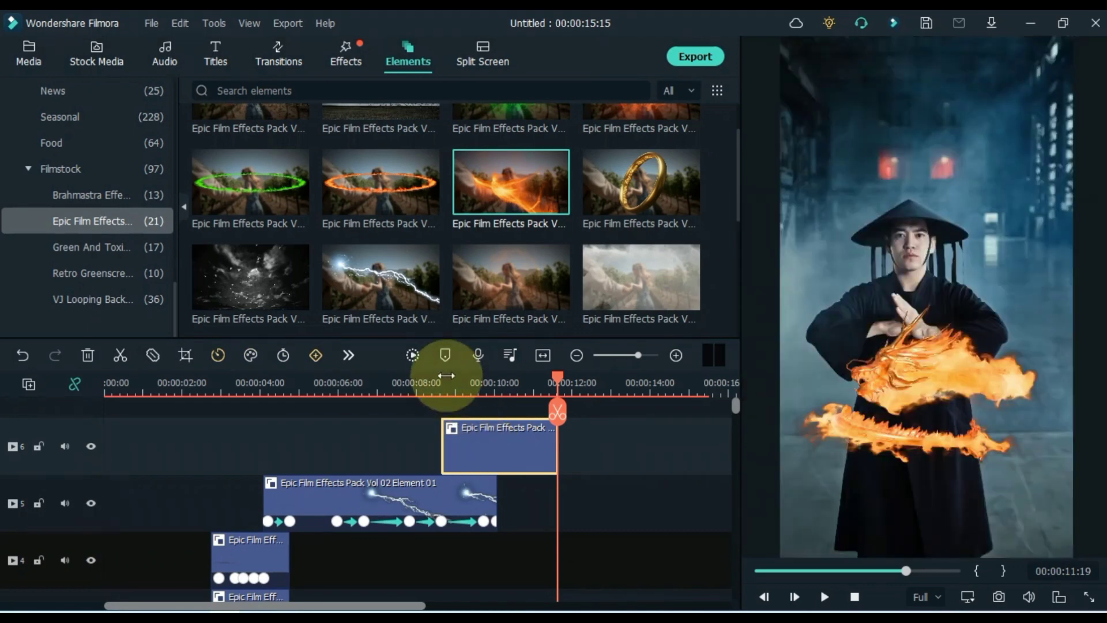
Step: Stretch the energy burst vertically at 00:00:09:23 to fill the frame, with Scale Y 320.99% and position Y -1.9, and play it back
{"action": "key", "text": "space"}
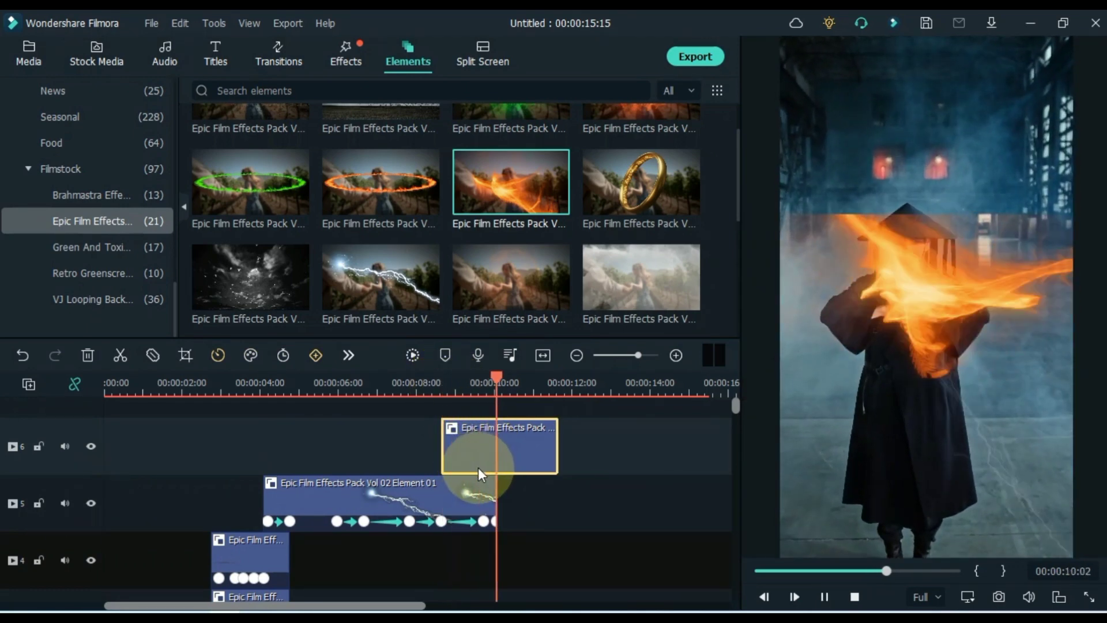
{"action": "key", "text": "space"}
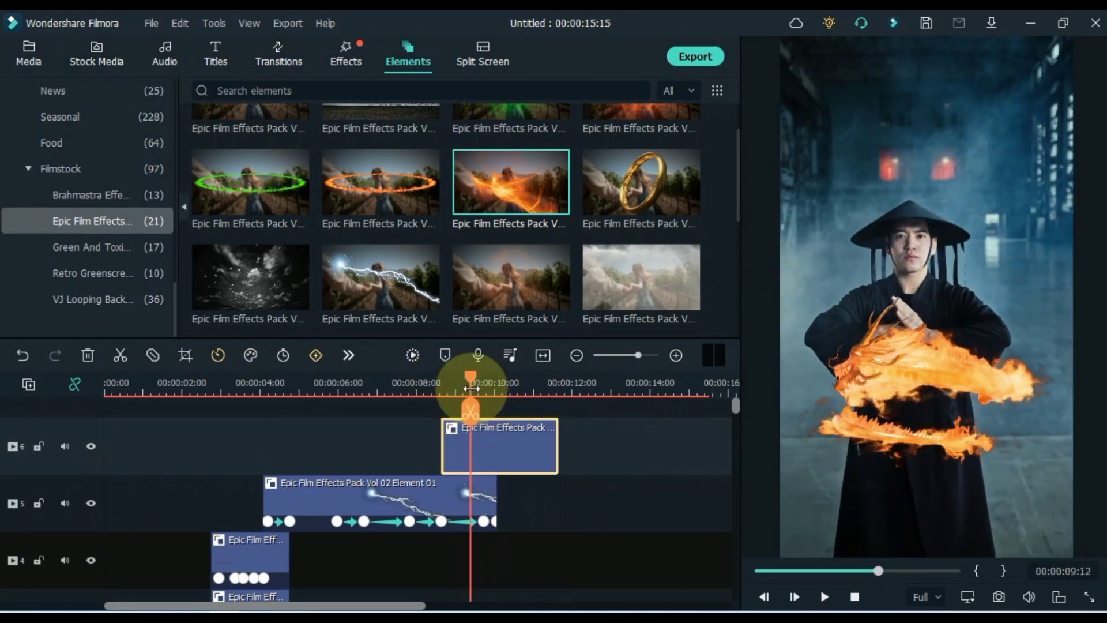
{"action": "left_click_drag", "start_coordinate": [472, 389], "coordinate": [492, 450]}
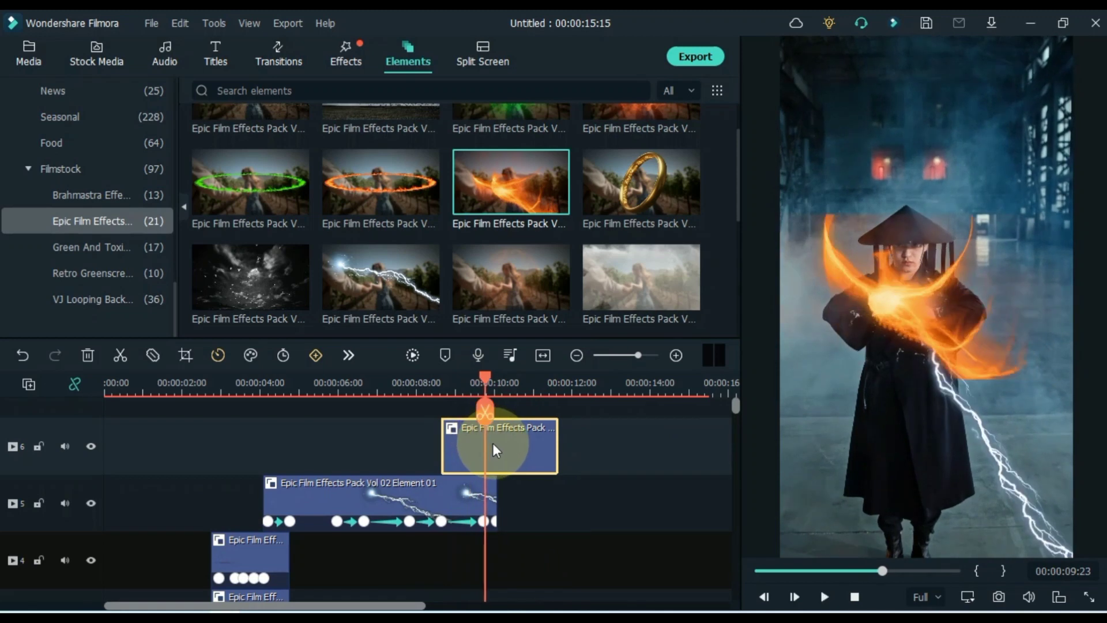
{"action": "double_click", "coordinate": [492, 446]}
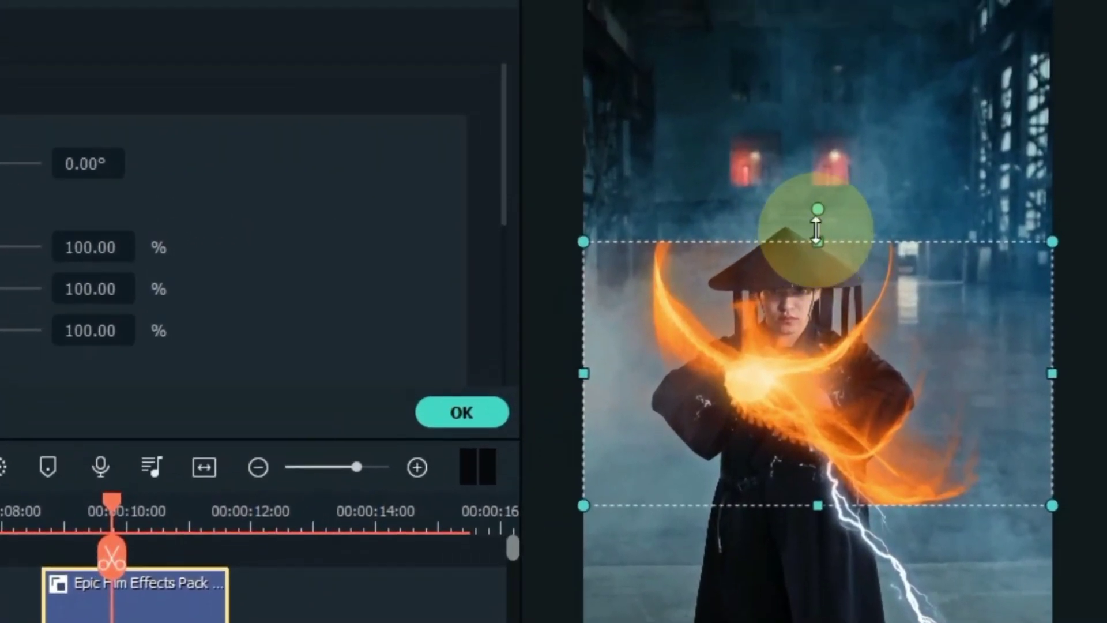
{"action": "left_click_drag", "start_coordinate": [816, 231], "coordinate": [806, 42]}
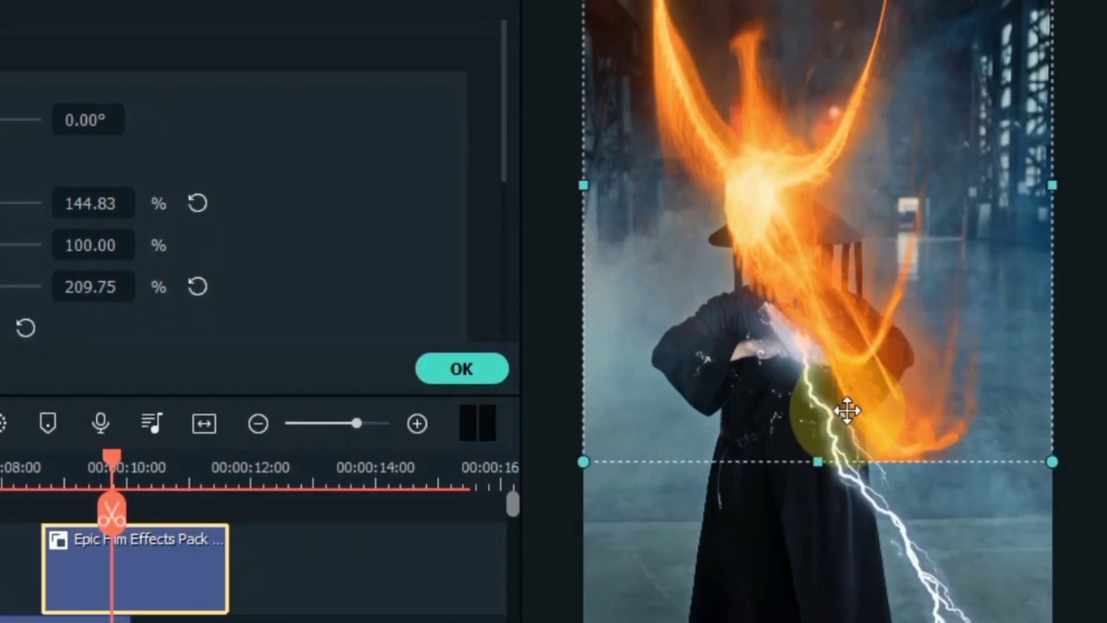
{"action": "left_click_drag", "start_coordinate": [818, 588], "coordinate": [811, 622]}
{"action": "left_click_drag", "start_coordinate": [811, 482], "coordinate": [818, 618]}
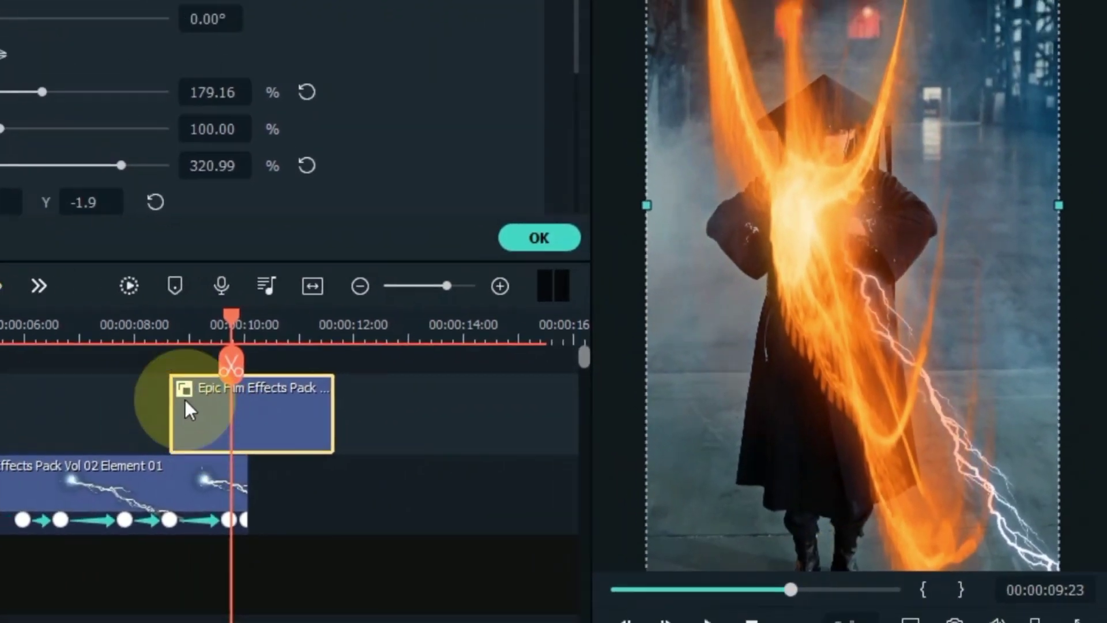
{"action": "left_click", "coordinate": [34, 298]}
{"action": "key", "text": "space"}
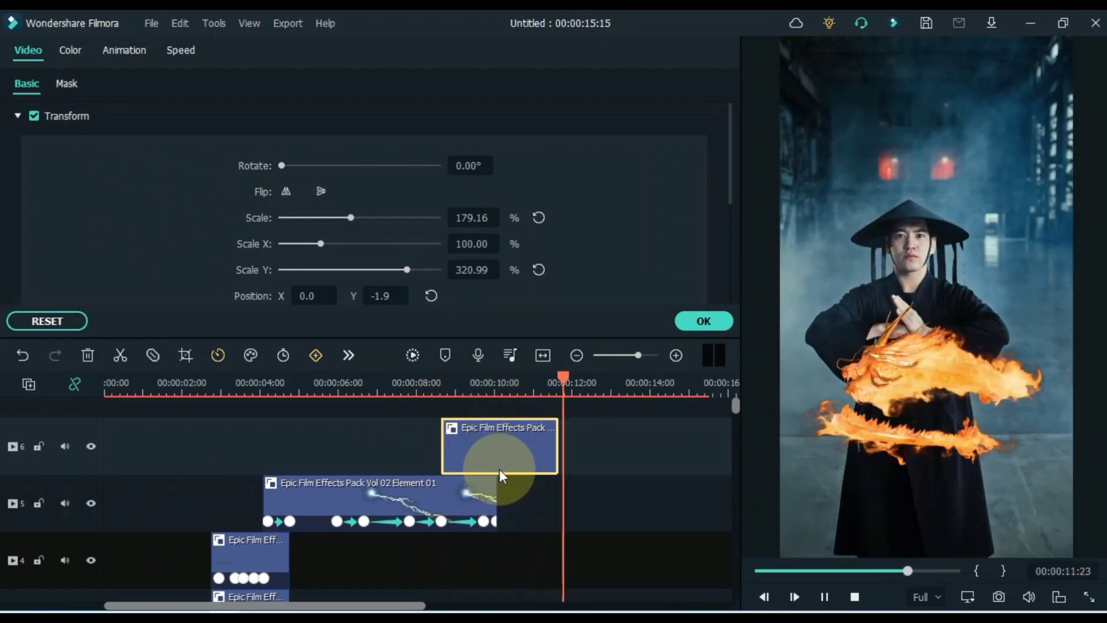
Step: Copy the energy burst clip and paste it on track 4 at about 00:00:14:00, over the end of the dragon clip
{"action": "left_click_drag", "start_coordinate": [691, 383], "coordinate": [649, 388]}
{"action": "left_click", "coordinate": [703, 323]}
{"action": "left_click_drag", "start_coordinate": [410, 606], "coordinate": [519, 606]}
{"action": "right_click", "coordinate": [296, 447]}
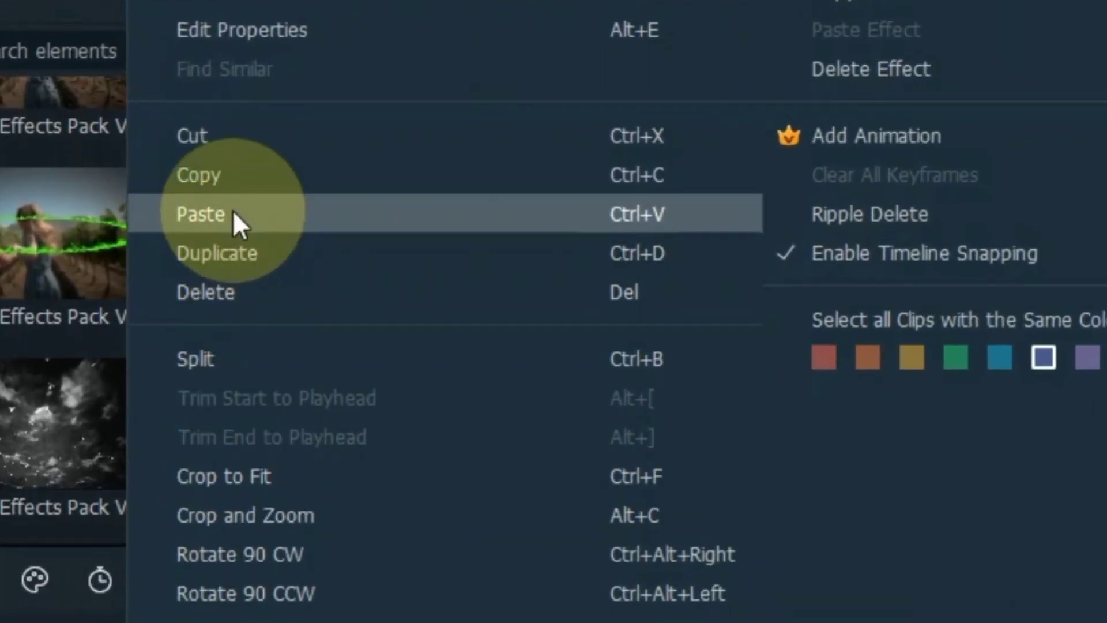
{"action": "left_click", "coordinate": [349, 175]}
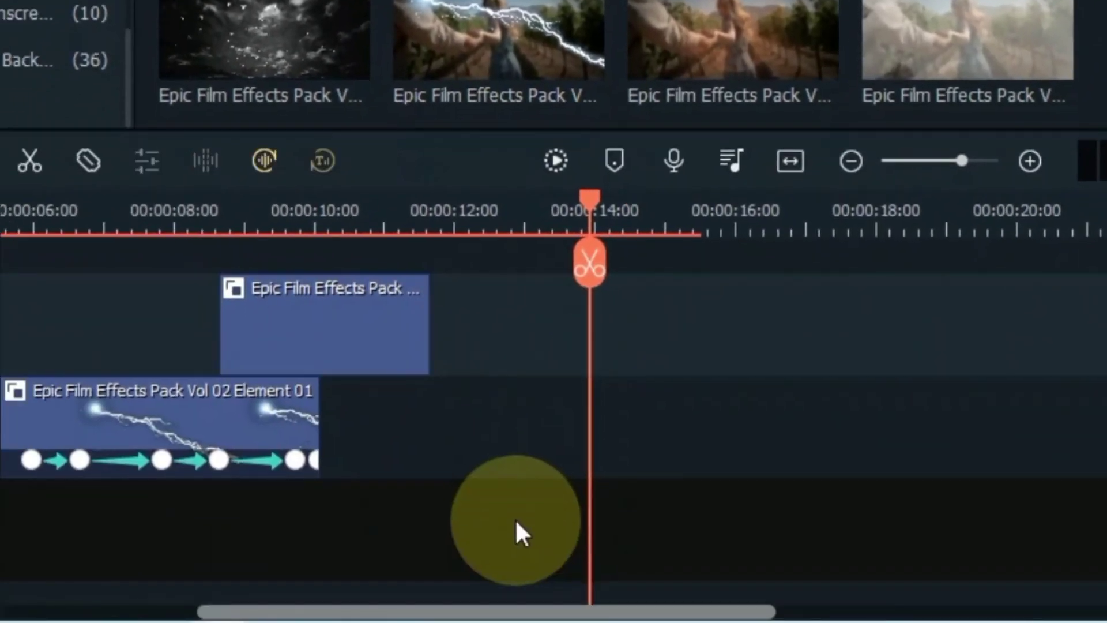
{"action": "scroll", "coordinate": [515, 522], "scroll_direction": "down", "scroll_amount": 3}
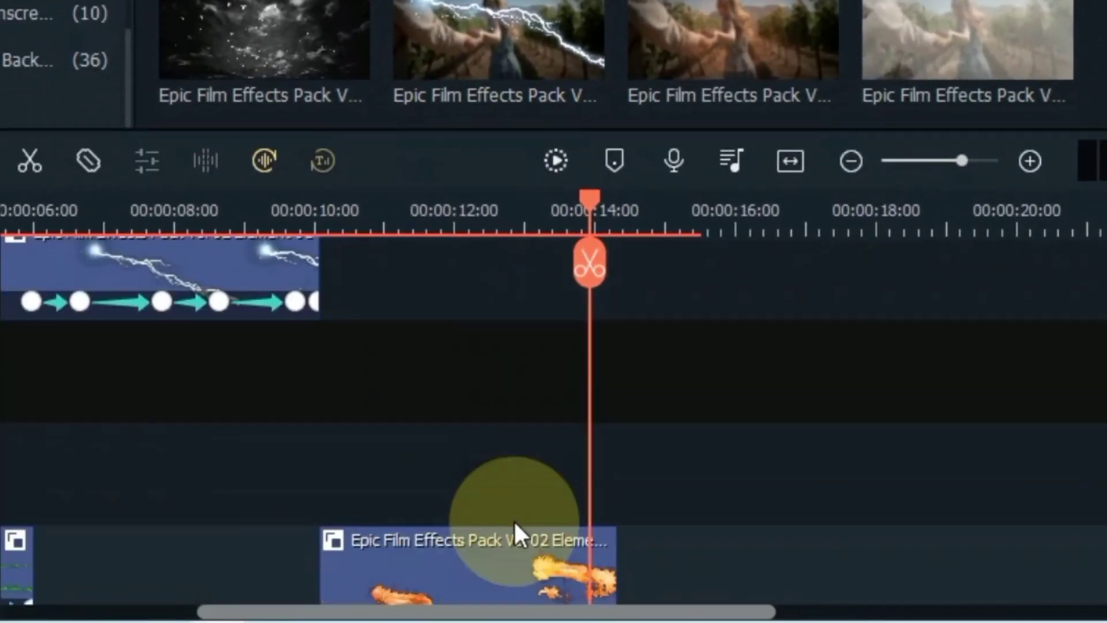
{"action": "right_click", "coordinate": [620, 395]}
{"action": "left_click", "coordinate": [686, 473]}
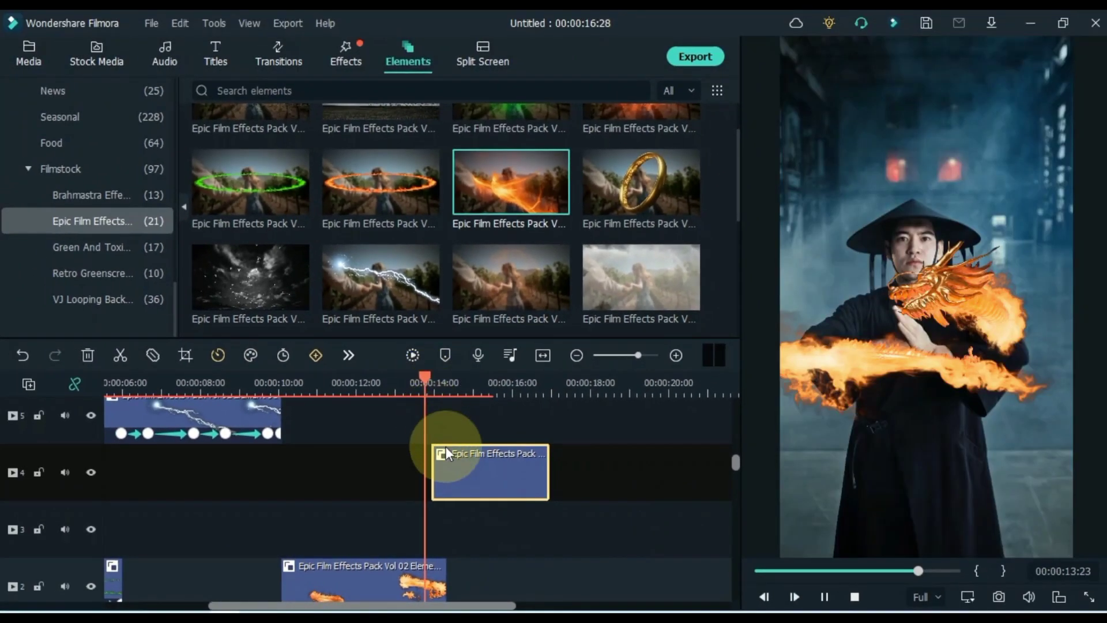
Step: Move the pasted energy burst clip on track 4 to start at 00:00:13:06, play it back and compare its end with the main video's
{"action": "key", "text": "space"}
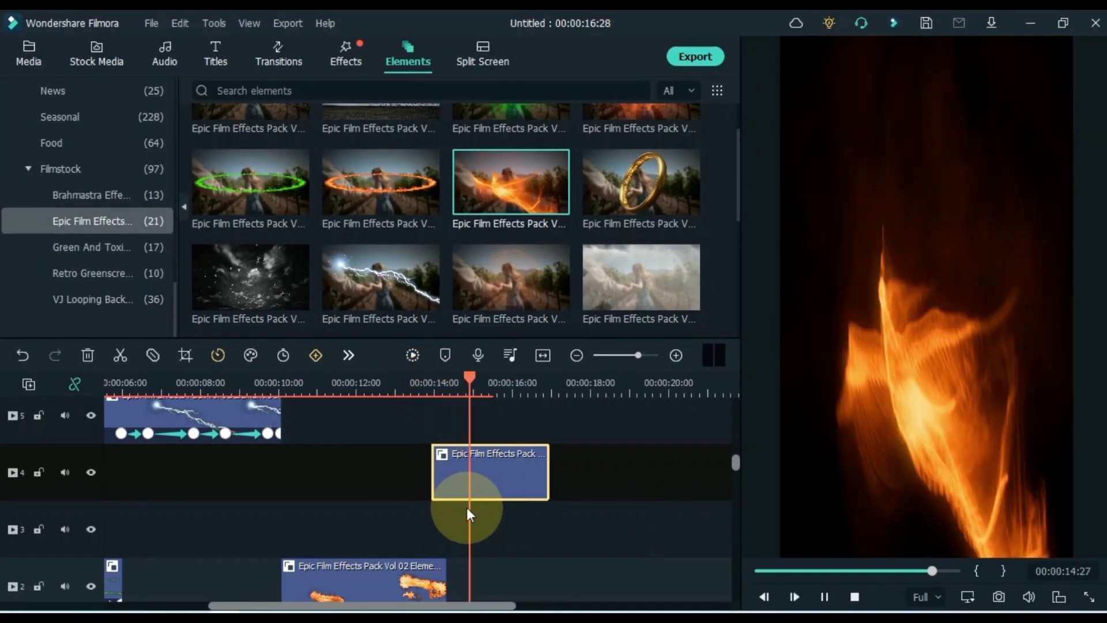
{"action": "left_click", "coordinate": [403, 388]}
{"action": "left_click_drag", "start_coordinate": [447, 468], "coordinate": [438, 467]}
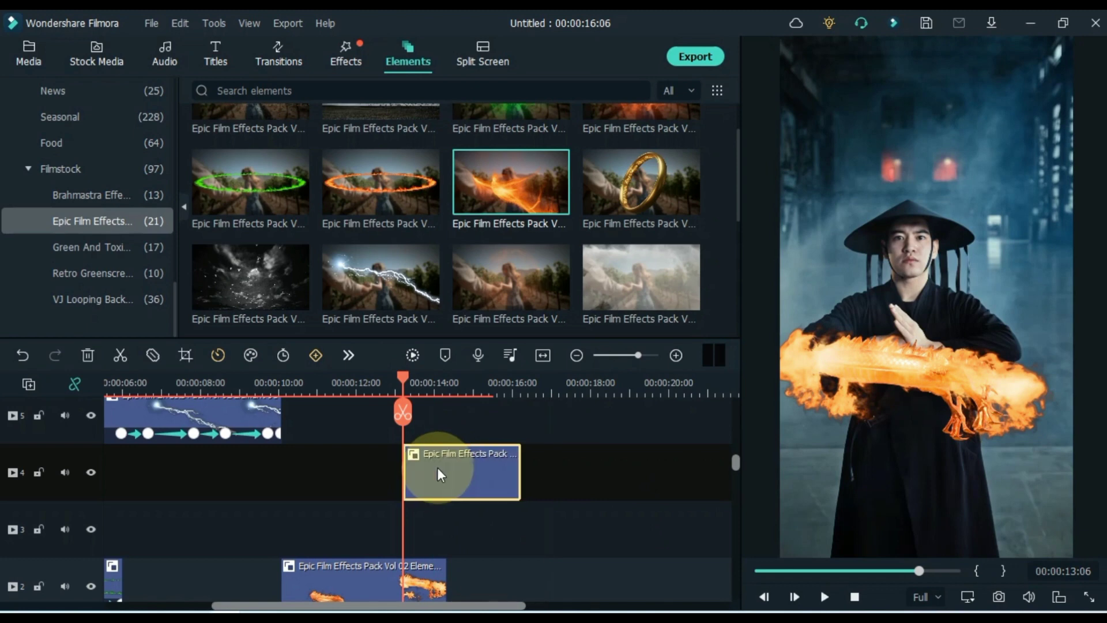
{"action": "key", "text": "space"}
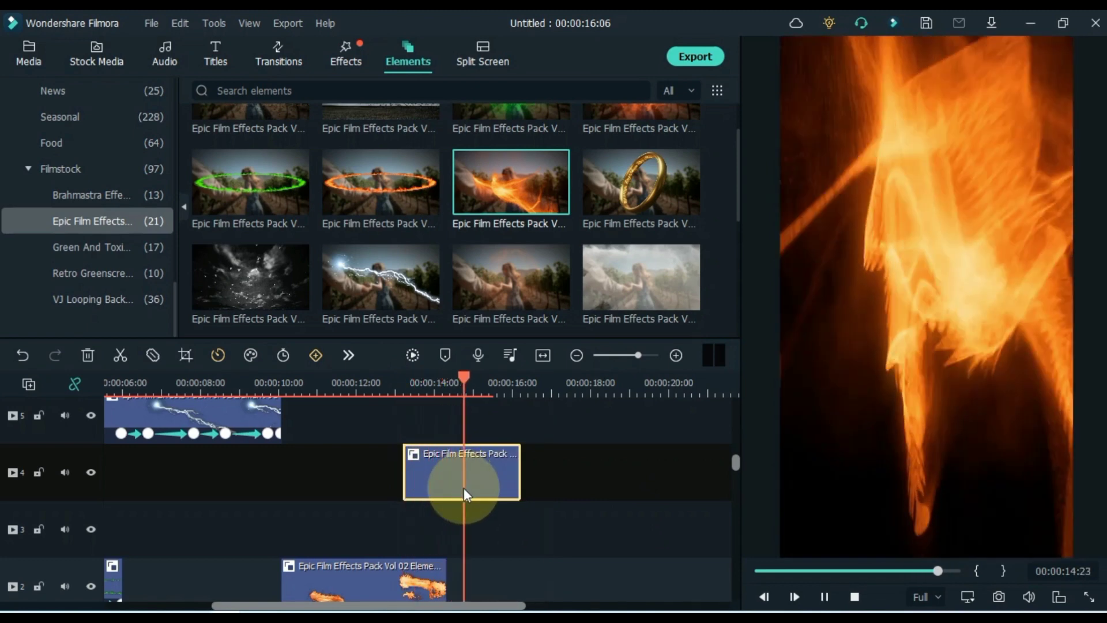
{"action": "scroll", "coordinate": [476, 489], "scroll_direction": "down", "scroll_amount": 1}
{"action": "scroll", "coordinate": [478, 488], "scroll_direction": "down", "scroll_amount": 3}
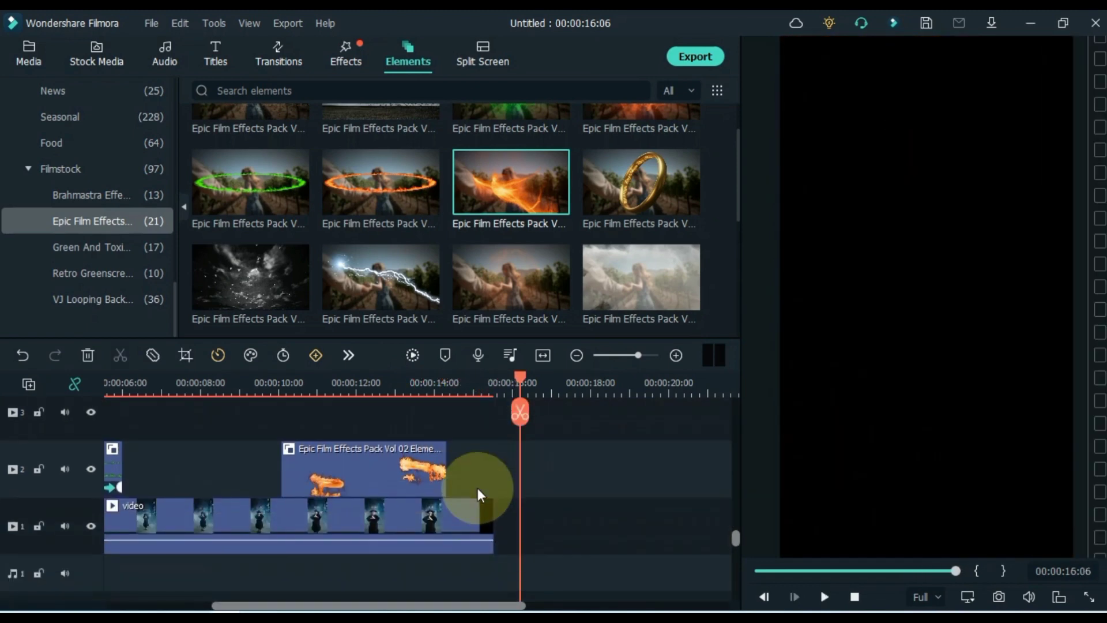
Step: Speed up the second energy burst clip to 1.30x so it ends with the main video, and play it back
{"action": "scroll", "coordinate": [477, 488], "scroll_direction": "up", "scroll_amount": 4}
{"action": "left_click_drag", "start_coordinate": [480, 479], "coordinate": [478, 479]}
{"action": "left_click_drag", "start_coordinate": [489, 362], "coordinate": [451, 362]}
{"action": "left_click", "coordinate": [283, 222]}
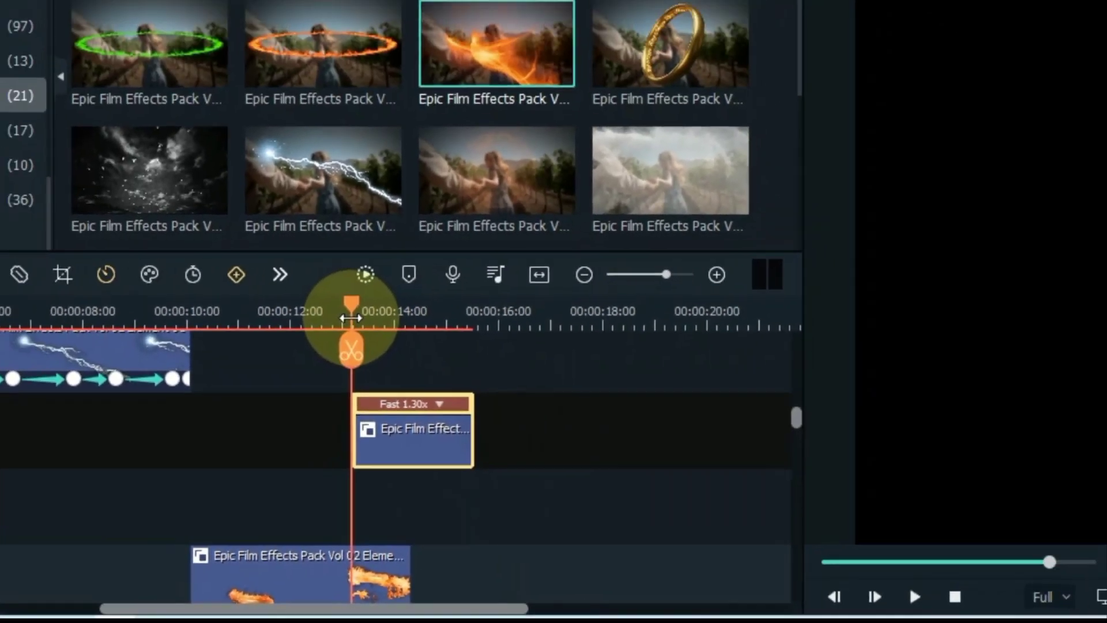
{"action": "key", "text": "space"}
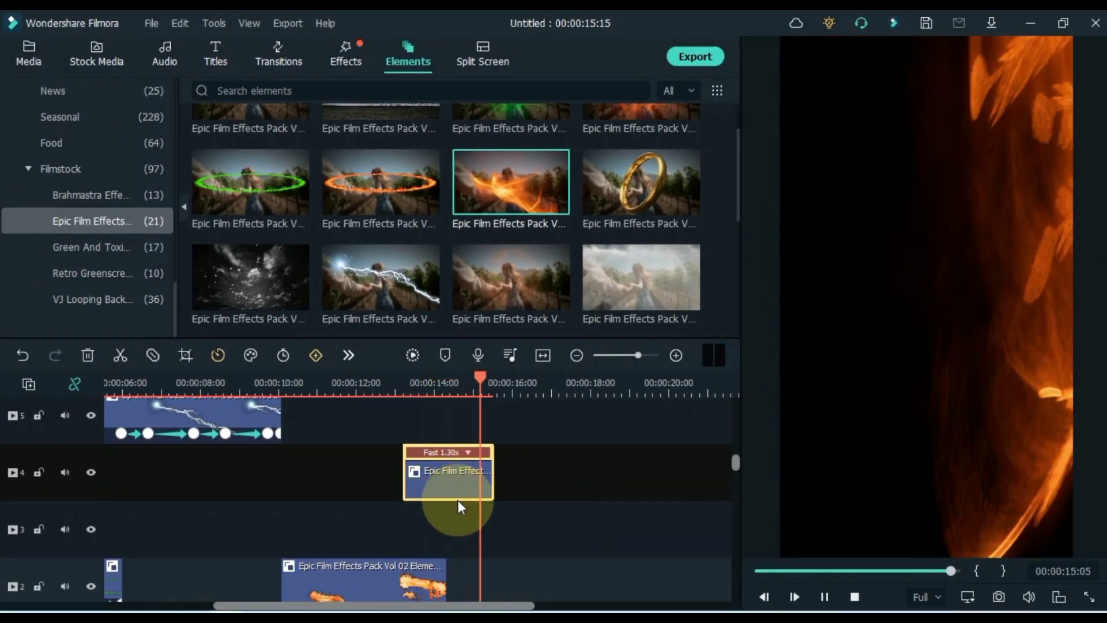
{"action": "scroll", "coordinate": [465, 500], "scroll_direction": "down", "scroll_amount": 2}
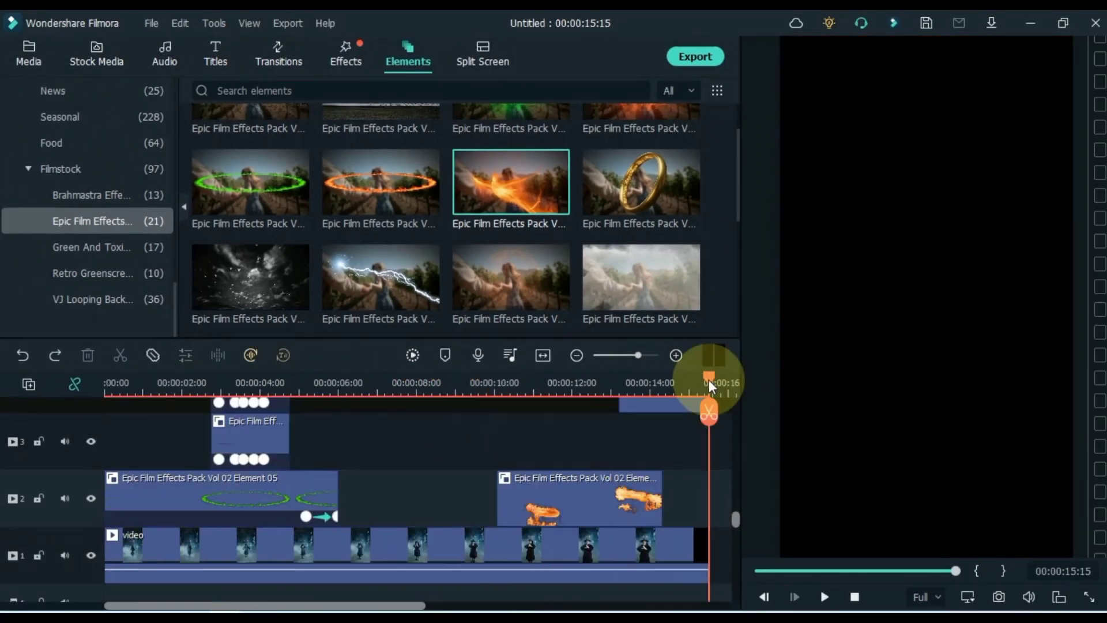
Step: Place the Dragon-roar-01 sound on audio track 1 at the start of the video and listen to it
{"action": "left_click_drag", "start_coordinate": [709, 380], "coordinate": [271, 394]}
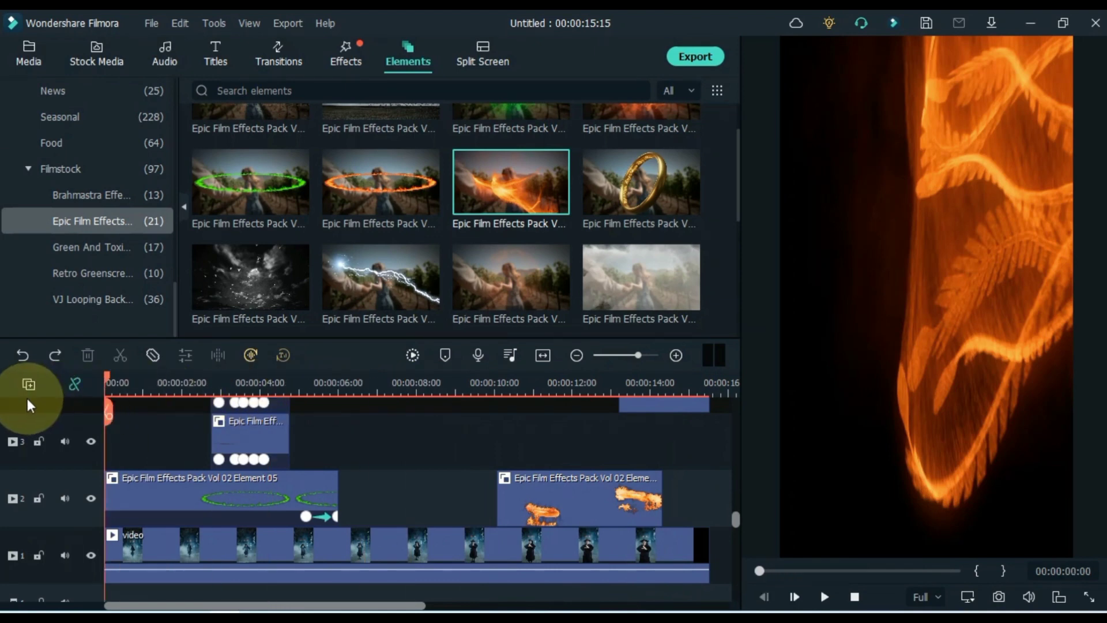
{"action": "scroll", "coordinate": [158, 480], "scroll_direction": "down", "scroll_amount": 2}
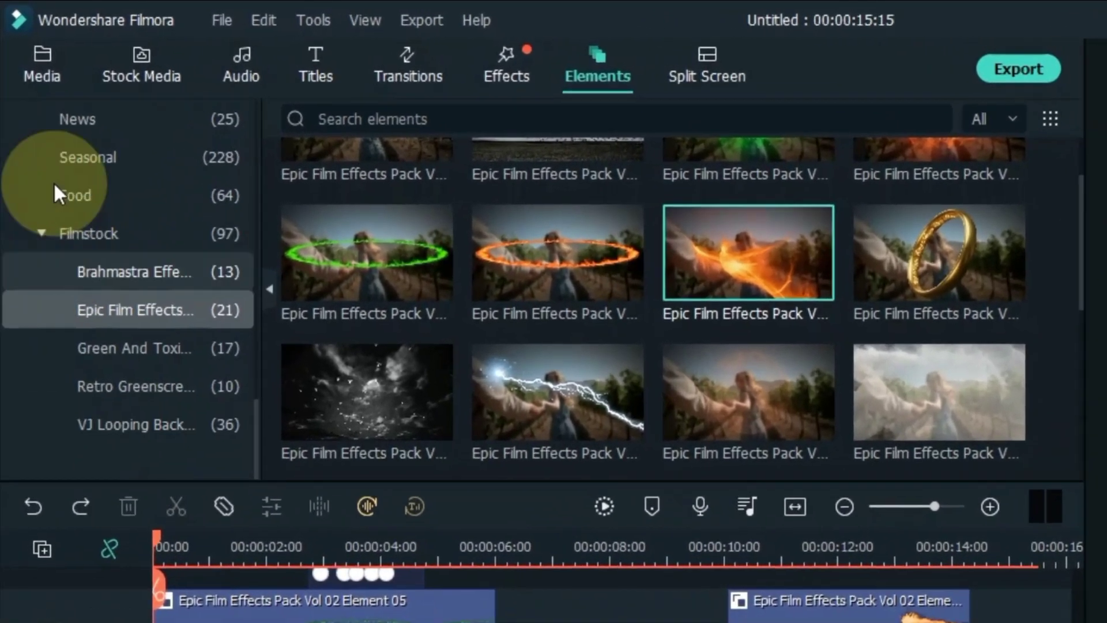
{"action": "left_click", "coordinate": [28, 60]}
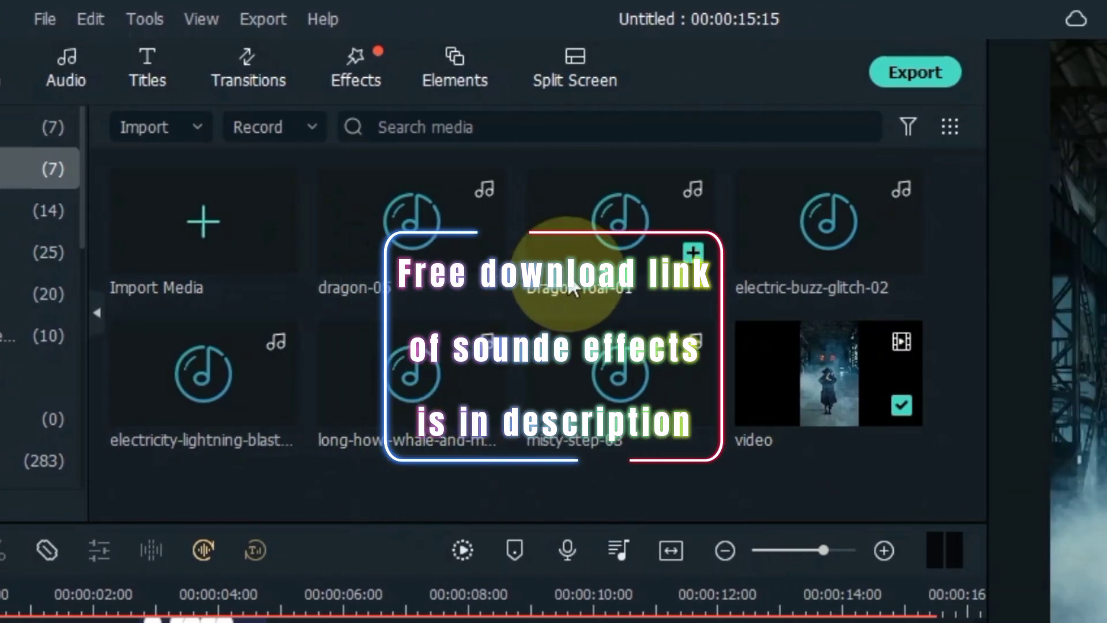
{"action": "left_click_drag", "start_coordinate": [570, 277], "coordinate": [253, 508]}
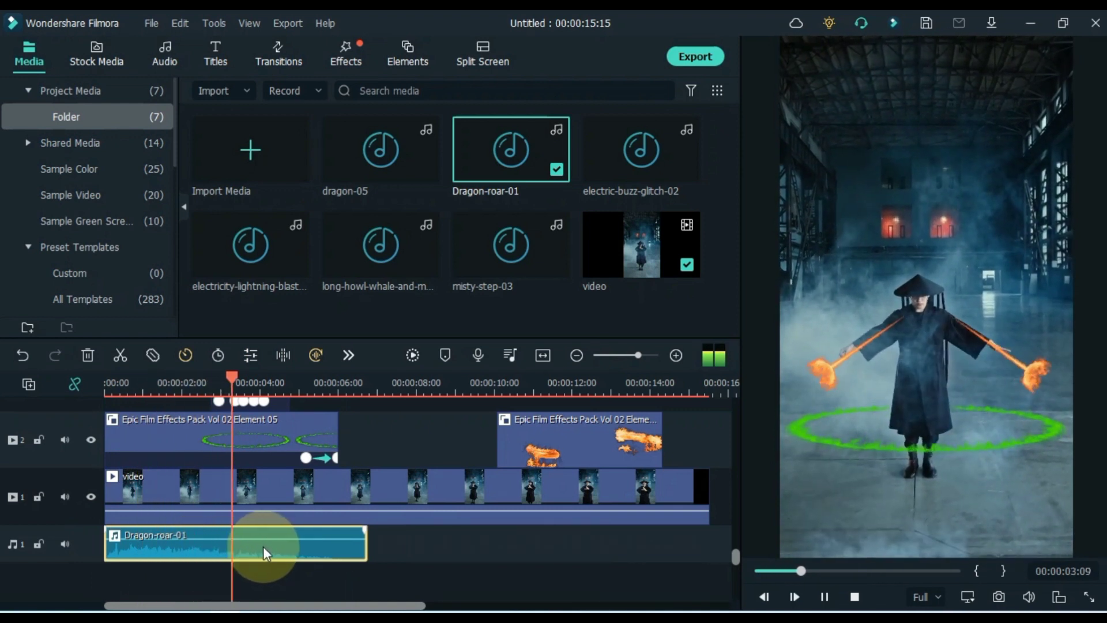
{"action": "left_click", "coordinate": [438, 546]}
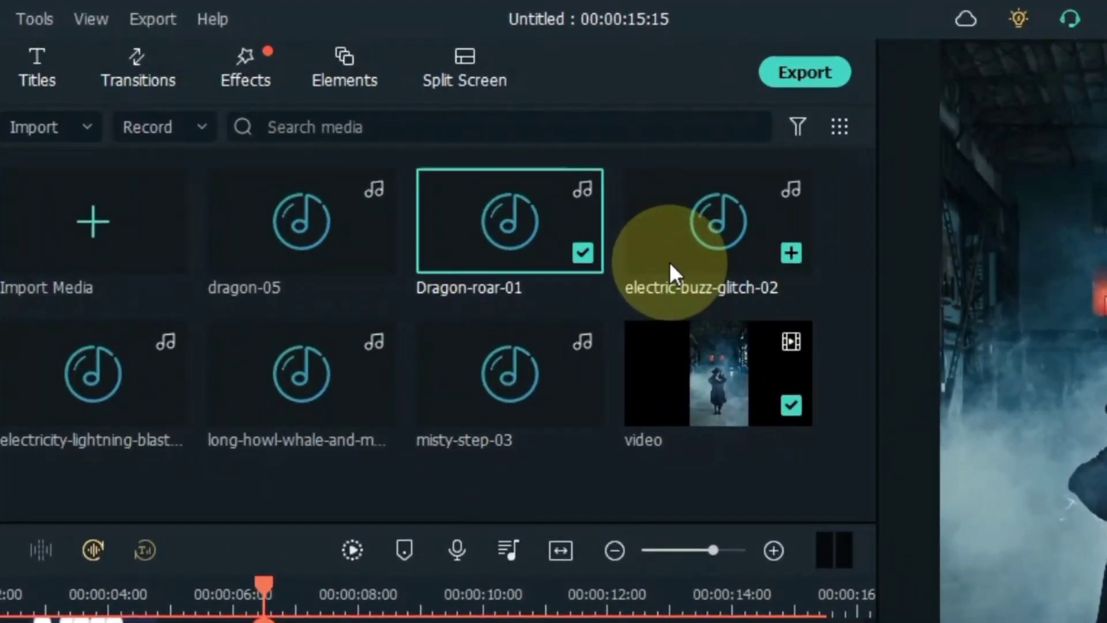
Step: Add the electric-buzz-glitch-02 sound on audio track 2, starting just before 00:00:03:00 as the fire beams appear, and listen to it
{"action": "left_click_drag", "start_coordinate": [672, 254], "coordinate": [189, 622]}
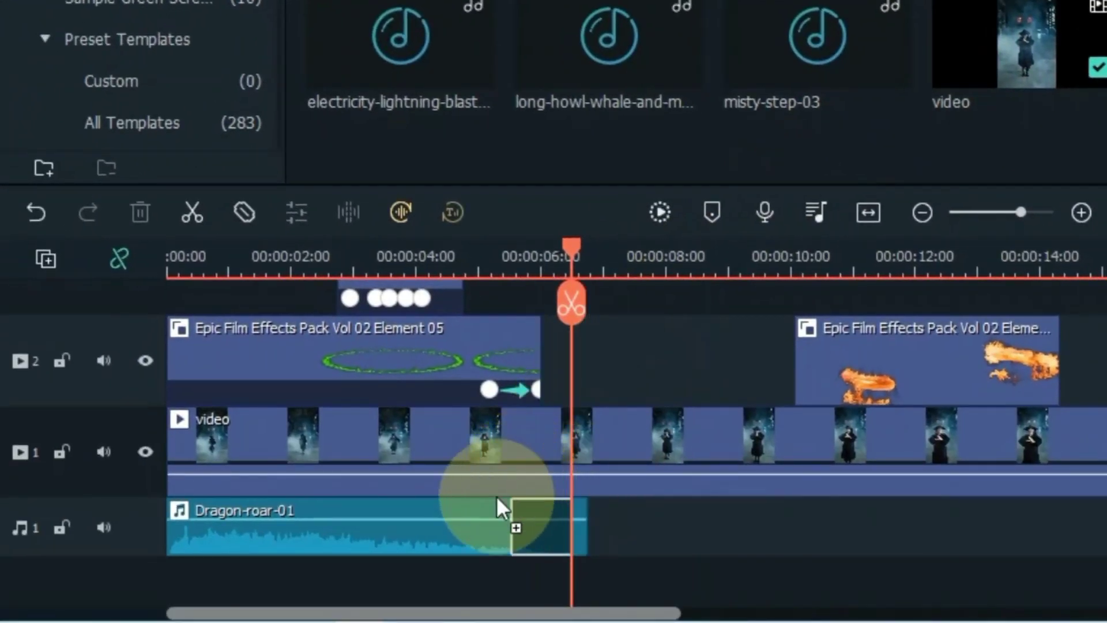
{"action": "left_click_drag", "start_coordinate": [447, 567], "coordinate": [442, 444]}
{"action": "scroll", "coordinate": [438, 248], "scroll_direction": "up", "scroll_amount": 2}
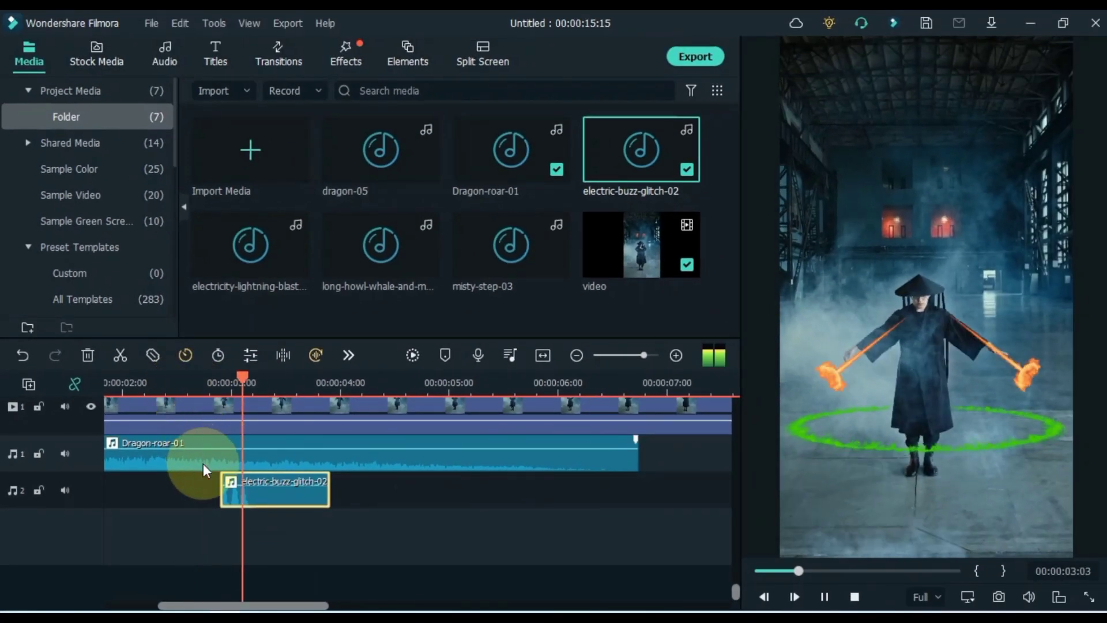
{"action": "left_click", "coordinate": [382, 517]}
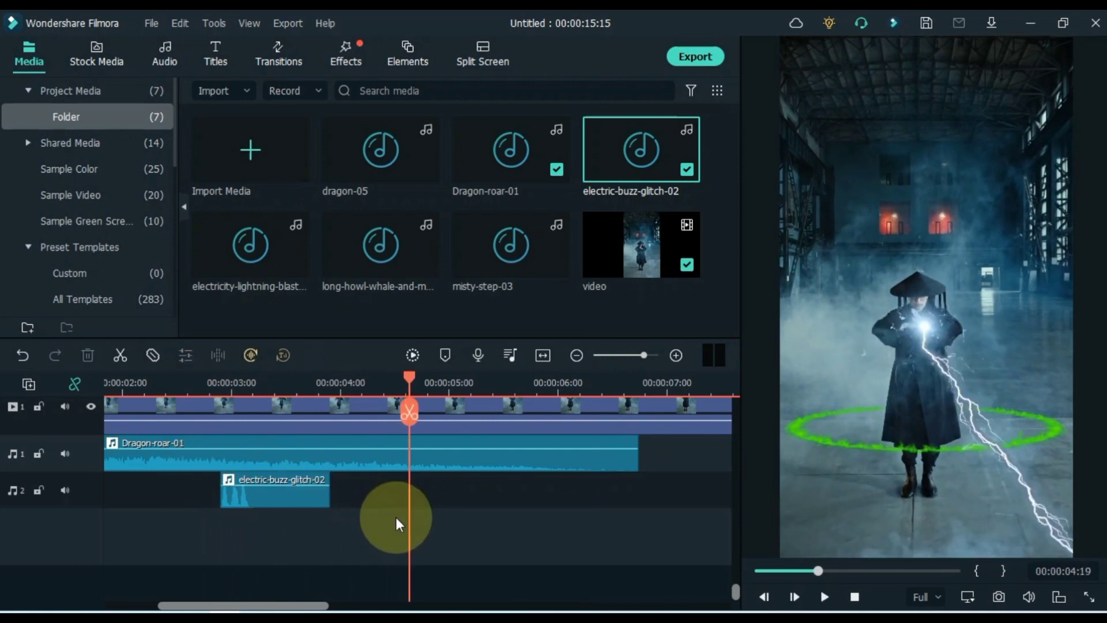
Step: Fit the project to the timeline, place the misty-step-03 sound on audio track 3 at the video's start and listen to it
{"action": "left_click", "coordinate": [542, 355]}
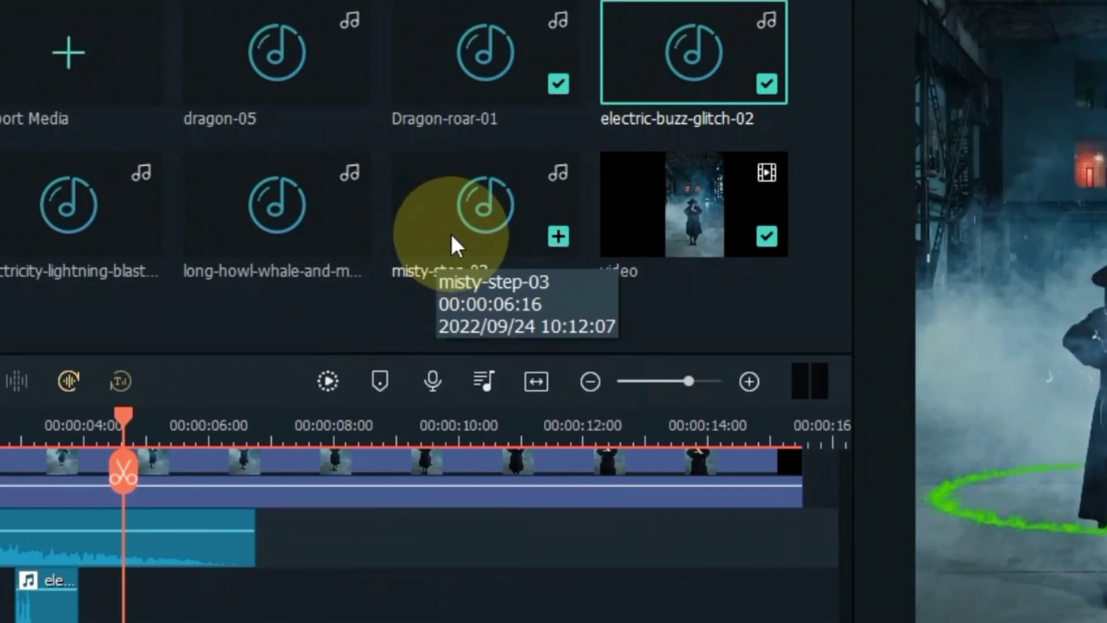
{"action": "left_click_drag", "start_coordinate": [452, 238], "coordinate": [0, 622]}
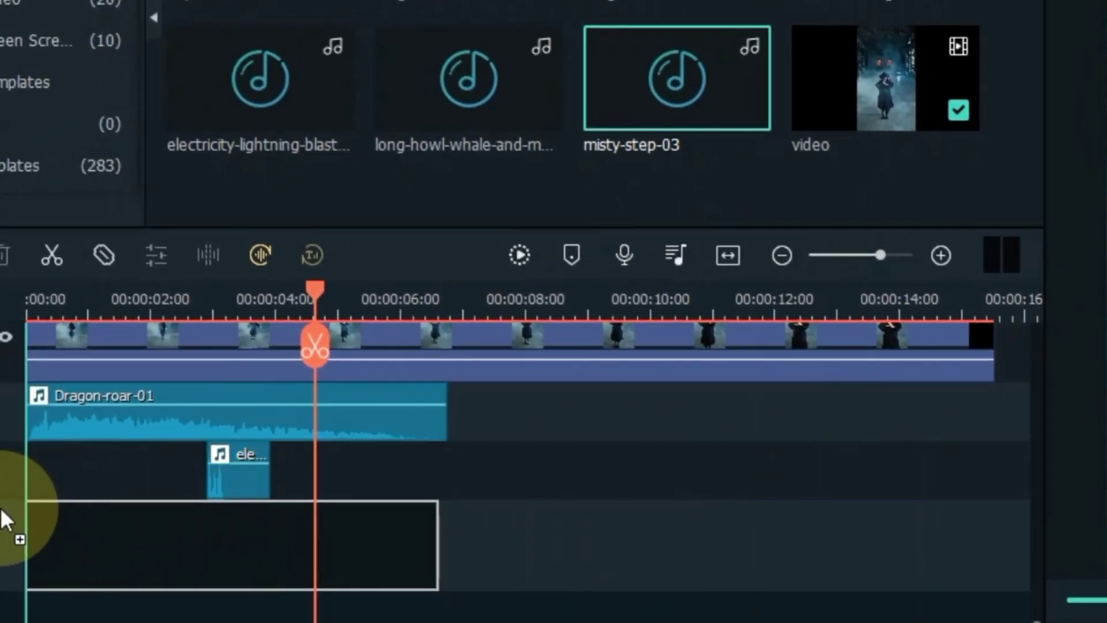
{"action": "left_click_drag", "start_coordinate": [1, 509], "coordinate": [2, 508]}
{"action": "left_click", "coordinate": [30, 306]}
{"action": "key", "text": "space"}
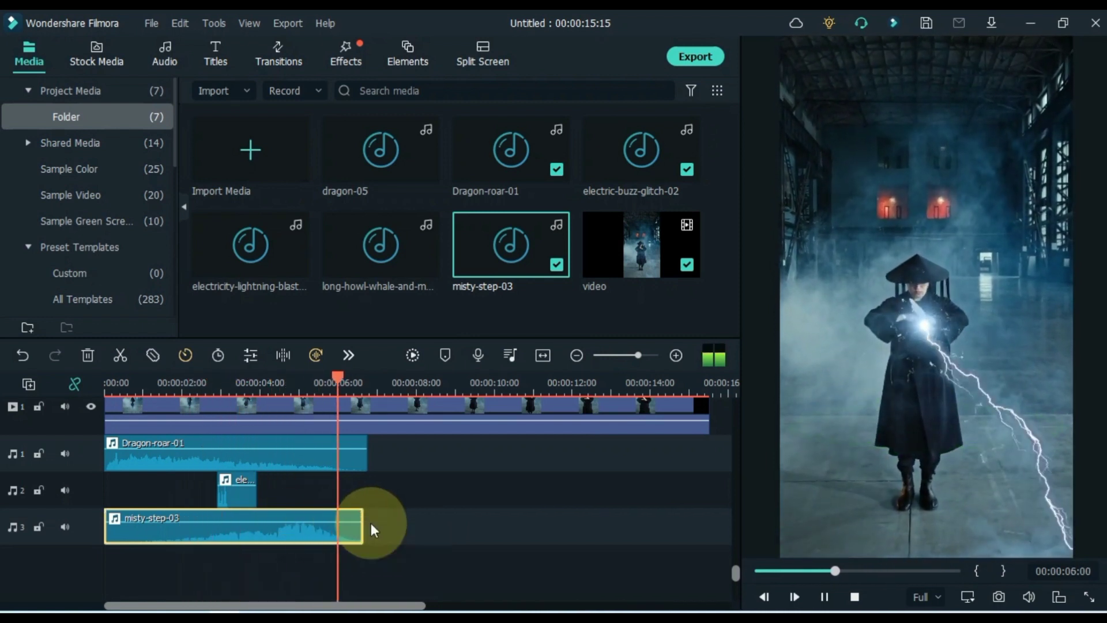
{"action": "left_click", "coordinate": [374, 523]}
Step: Add the electricity-lightning-blast-04 sound on audio track 4, starting just after 00:00:02:00, and listen to it
{"action": "left_click_drag", "start_coordinate": [224, 268], "coordinate": [222, 554]}
{"action": "left_click_drag", "start_coordinate": [254, 383], "coordinate": [267, 399]}
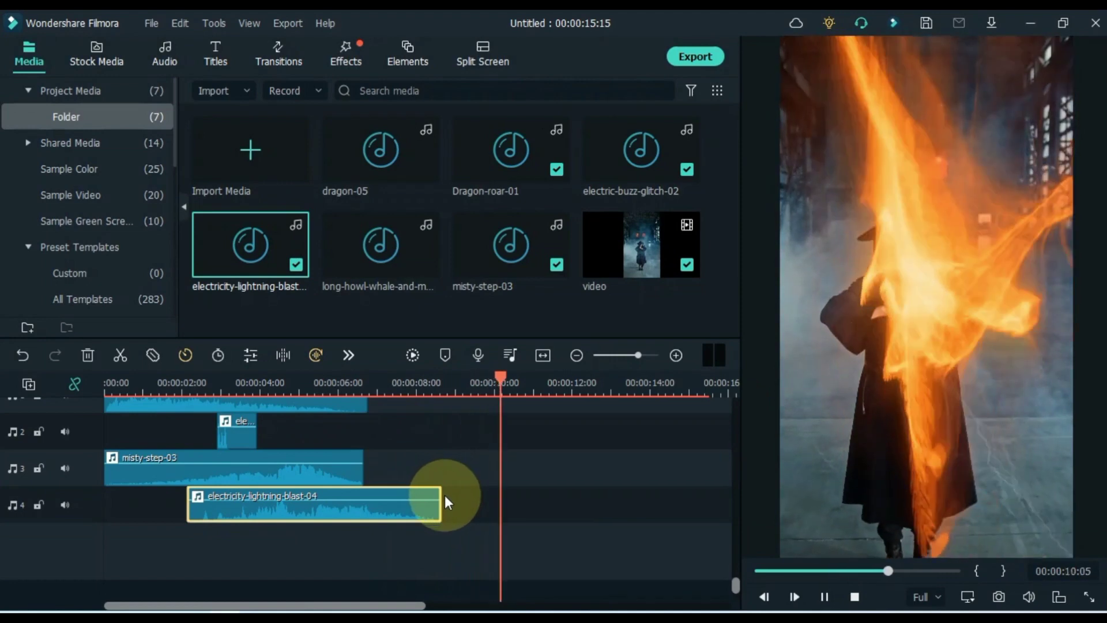
{"action": "left_click", "coordinate": [451, 535]}
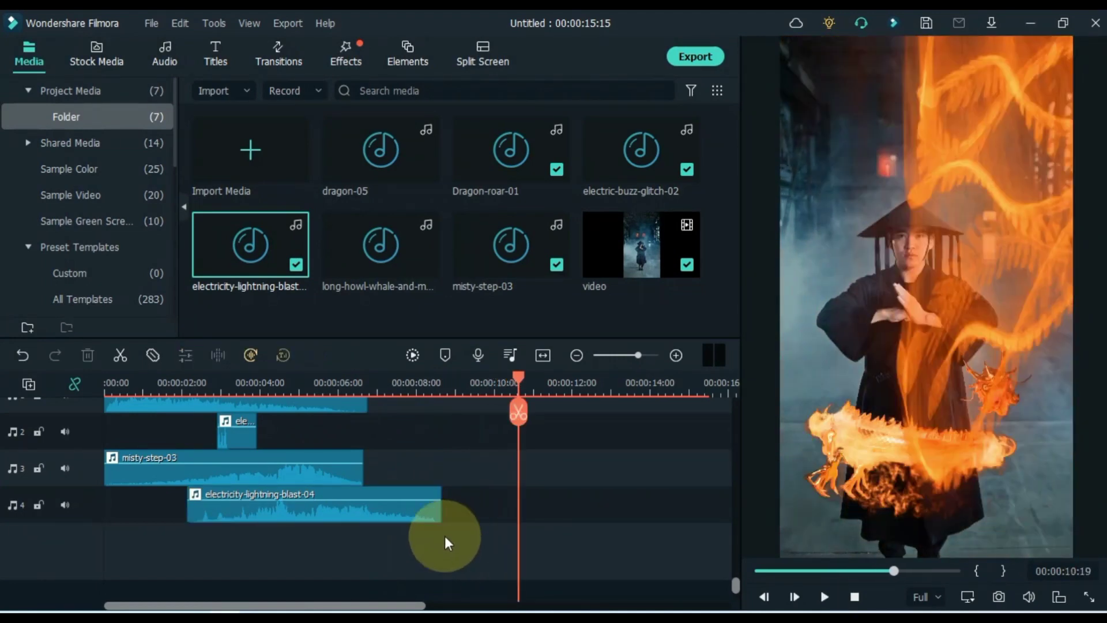
Step: Place the dragon-05 sound on audio track 2 from about 00:00:08:00 to the end of the video, and listen to it
{"action": "left_click_drag", "start_coordinate": [480, 392], "coordinate": [451, 393]}
{"action": "left_click_drag", "start_coordinate": [372, 161], "coordinate": [464, 494]}
{"action": "left_click", "coordinate": [388, 380]}
{"action": "key", "text": "space"}
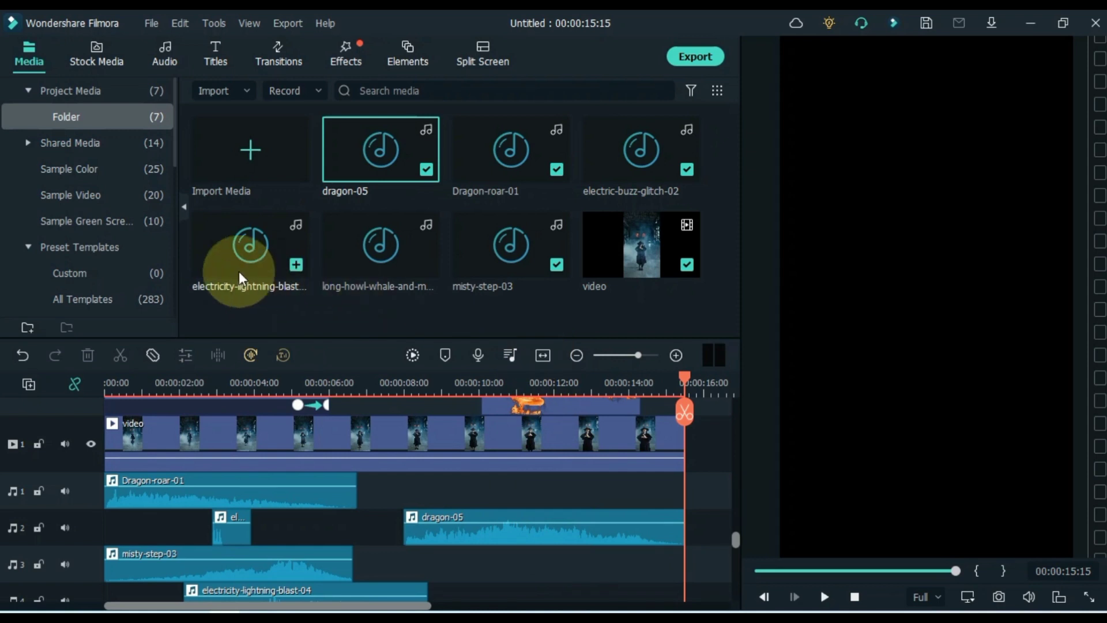
Step: Add the long-howl-whale-and-monster-06 sound on audio track 3 directly after misty-step-03 and play it through to the end
{"action": "double_click", "coordinate": [354, 275]}
{"action": "left_click_drag", "start_coordinate": [354, 275], "coordinate": [358, 555]}
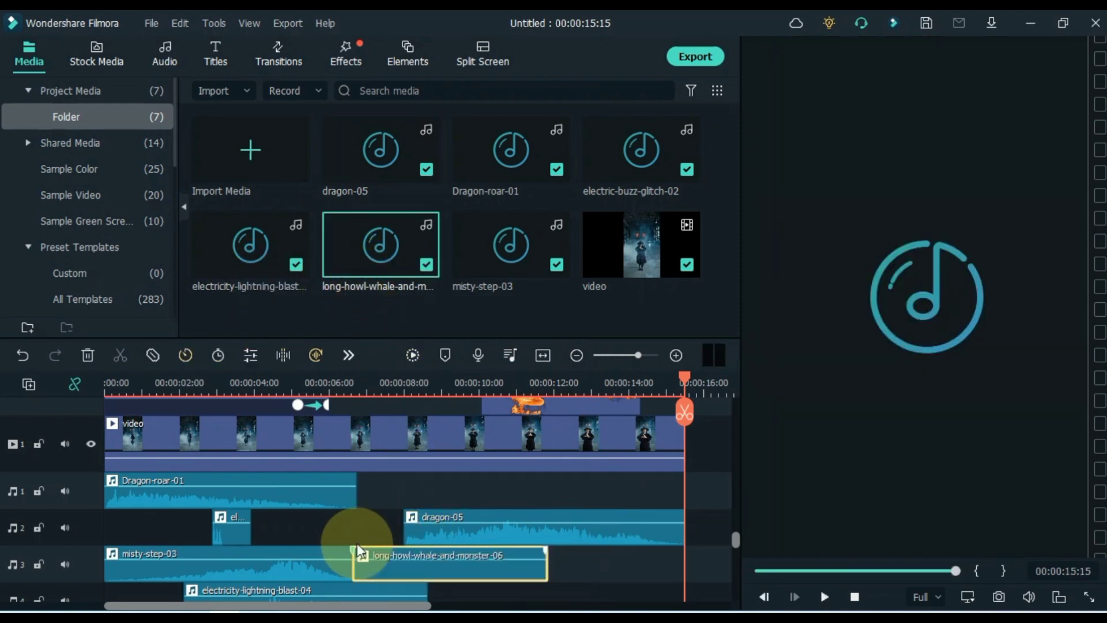
{"action": "left_click", "coordinate": [356, 388]}
{"action": "key", "text": "space"}
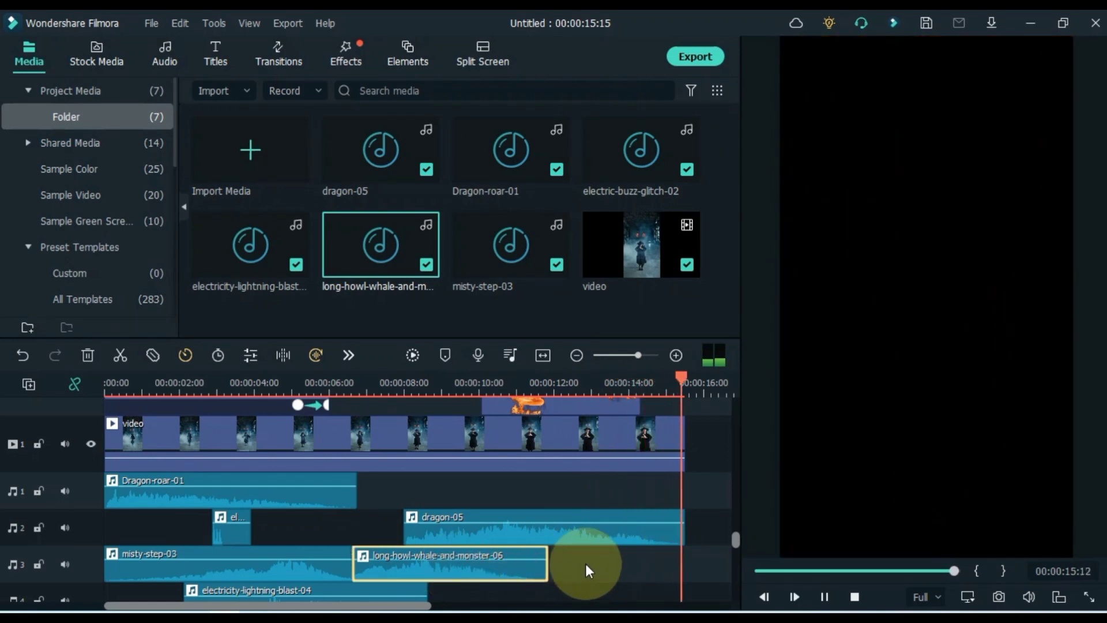
{"action": "left_click", "coordinate": [705, 503]}
Step: Play the whole project from the start and check the effect clips and sound tracks together
{"action": "scroll", "coordinate": [704, 503], "scroll_direction": "down", "scroll_amount": 3}
{"action": "key", "text": "Home"}
{"action": "scroll", "coordinate": [617, 523], "scroll_direction": "up", "scroll_amount": 5}
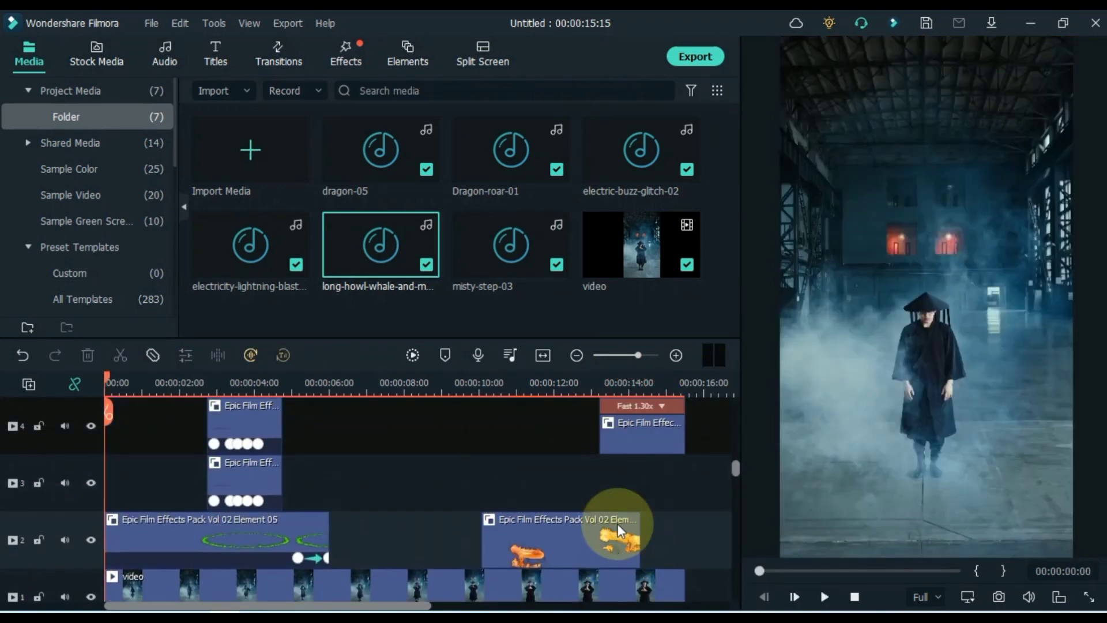
{"action": "left_click", "coordinate": [825, 597]}
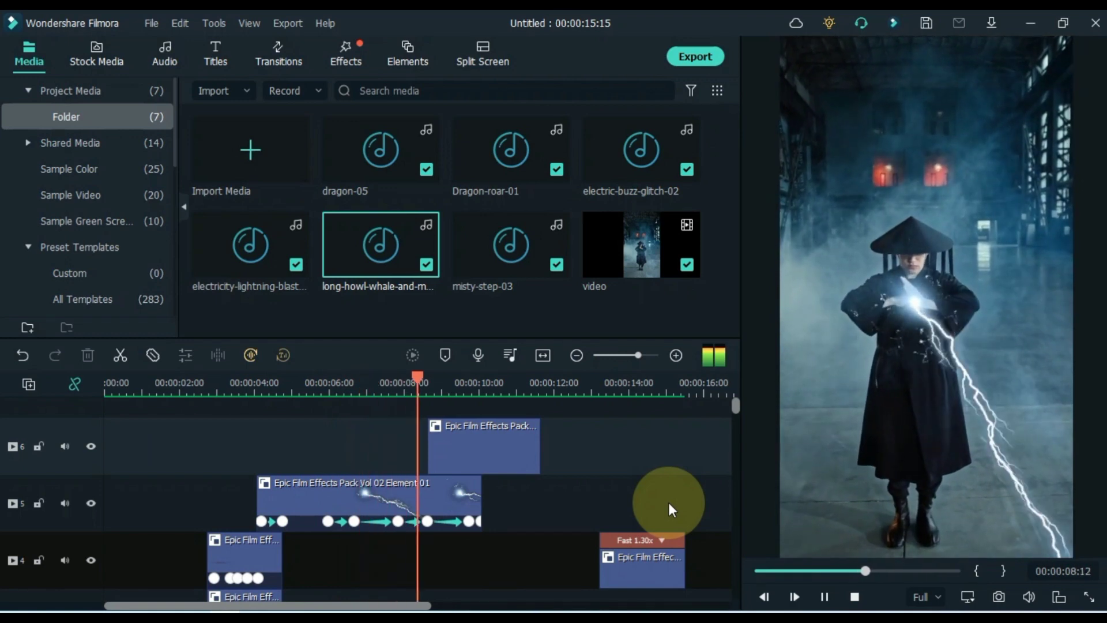
{"action": "scroll", "coordinate": [669, 503], "scroll_direction": "down", "scroll_amount": 5}
{"action": "scroll", "coordinate": [669, 502], "scroll_direction": "down", "scroll_amount": 5}
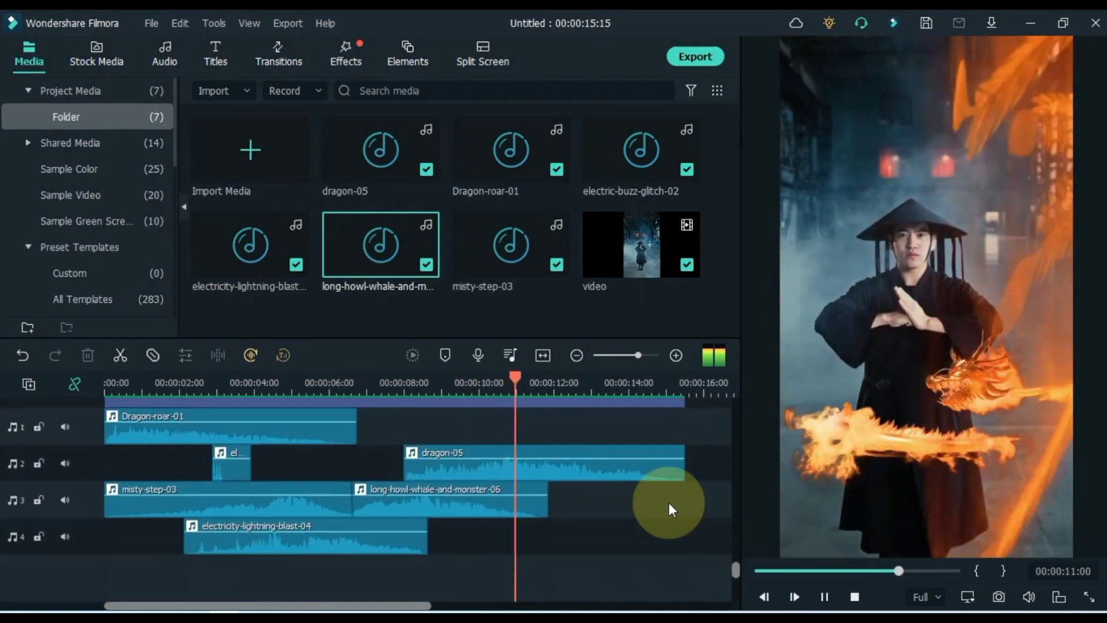
{"action": "scroll", "coordinate": [669, 503], "scroll_direction": "up", "scroll_amount": 10}
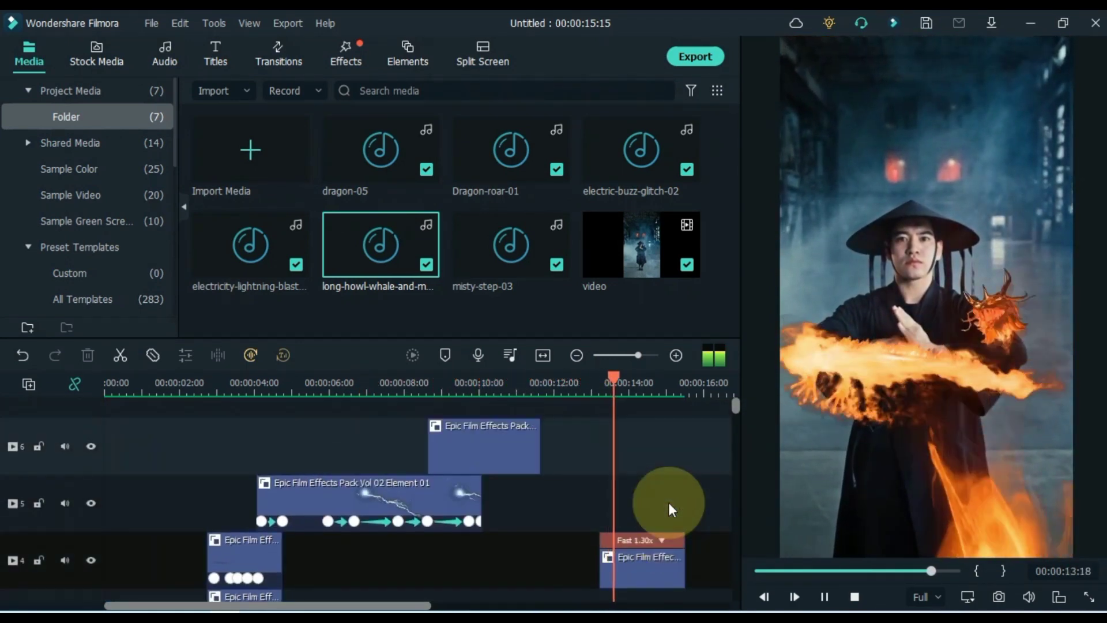